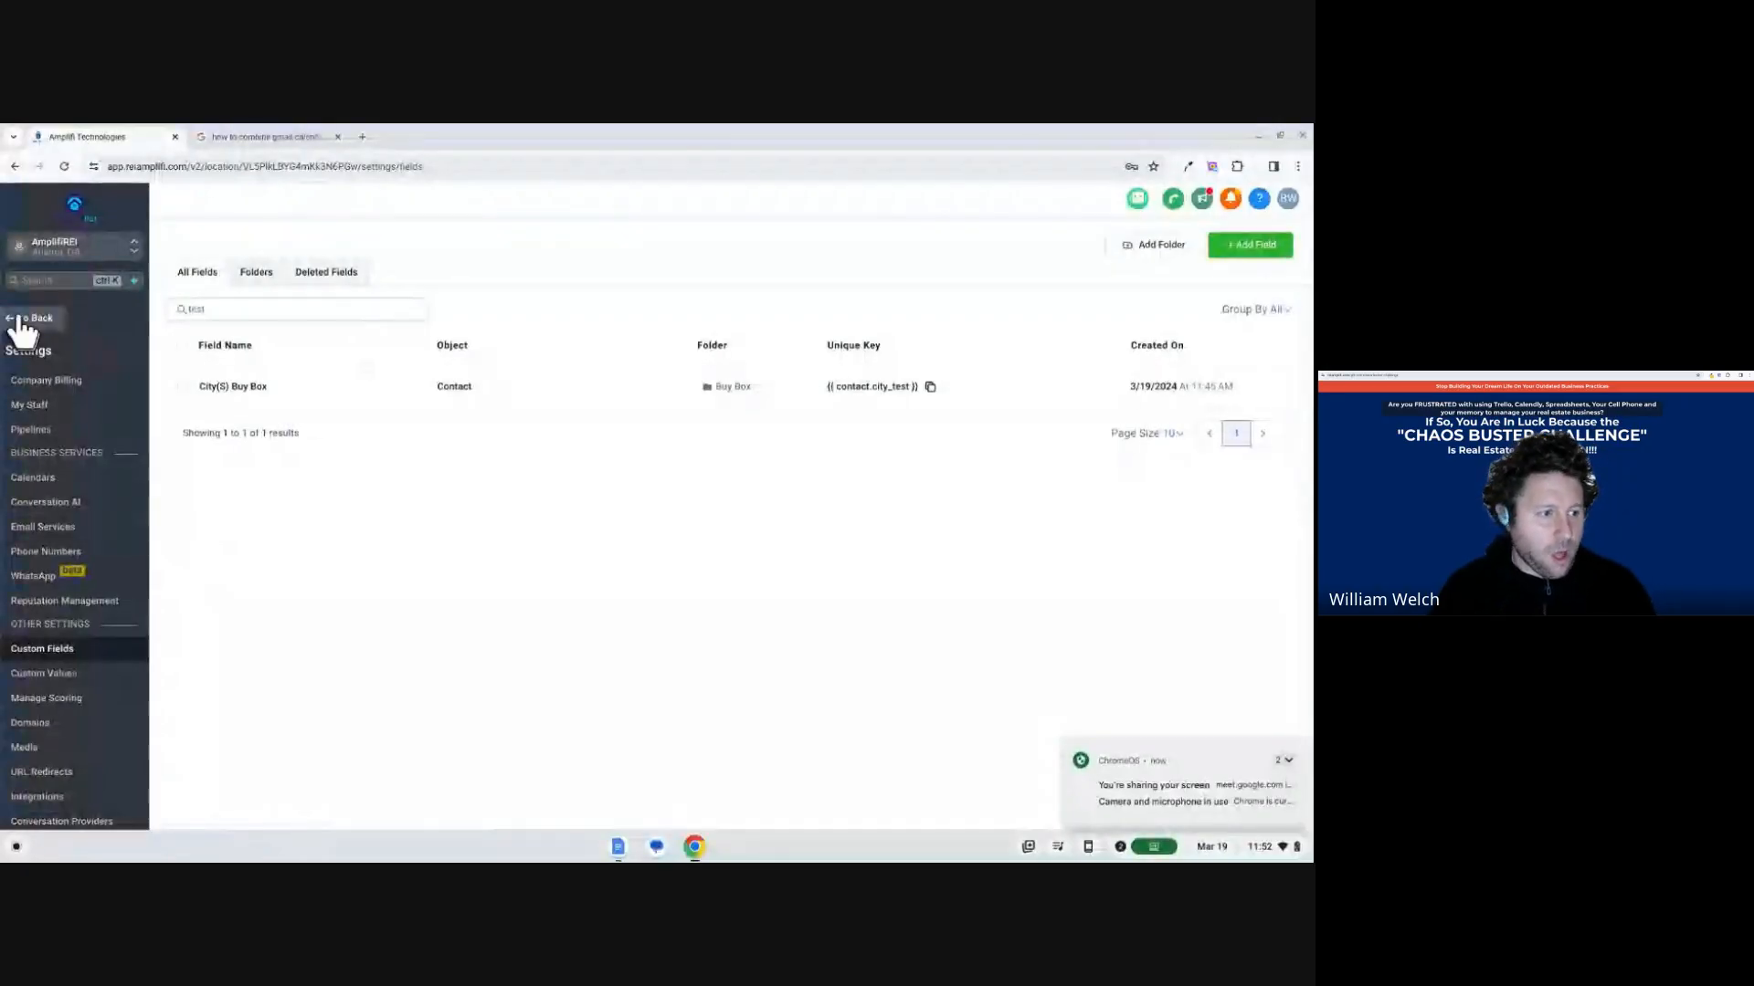
Leave the settings, open the first record in the contacts list, and collapse its Contact section.
{"action": "left_click", "coordinate": [21, 320]}
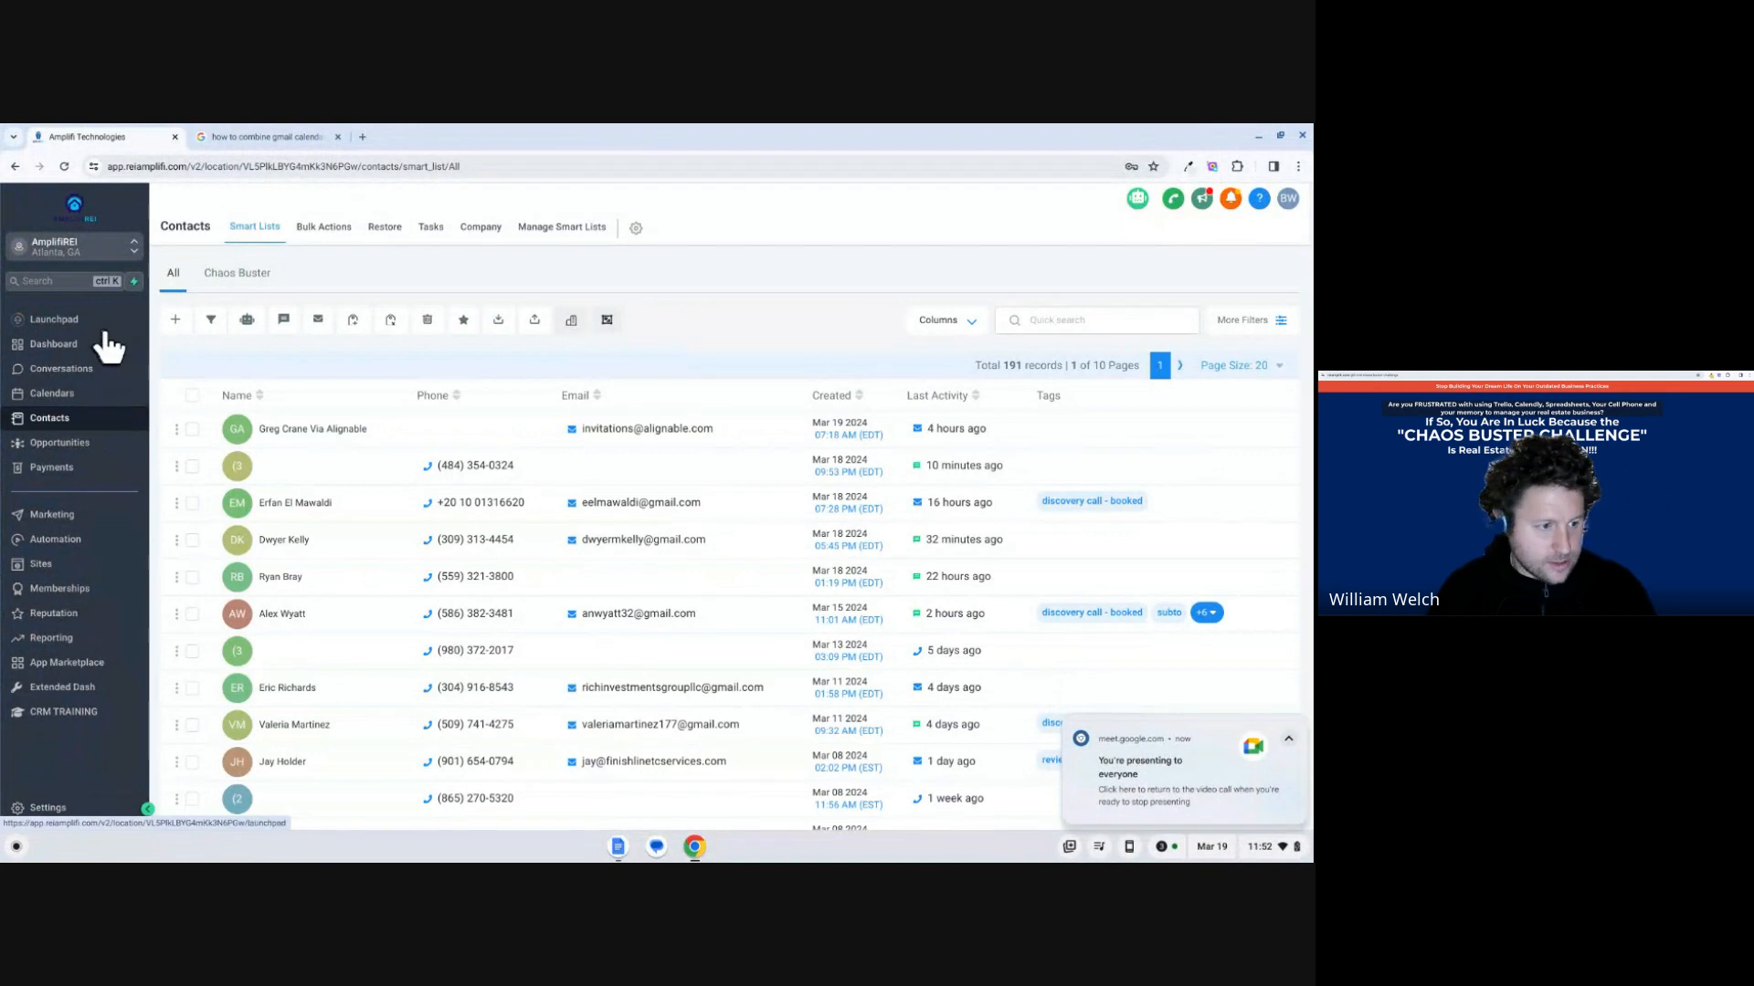
{"action": "left_click", "coordinate": [309, 444]}
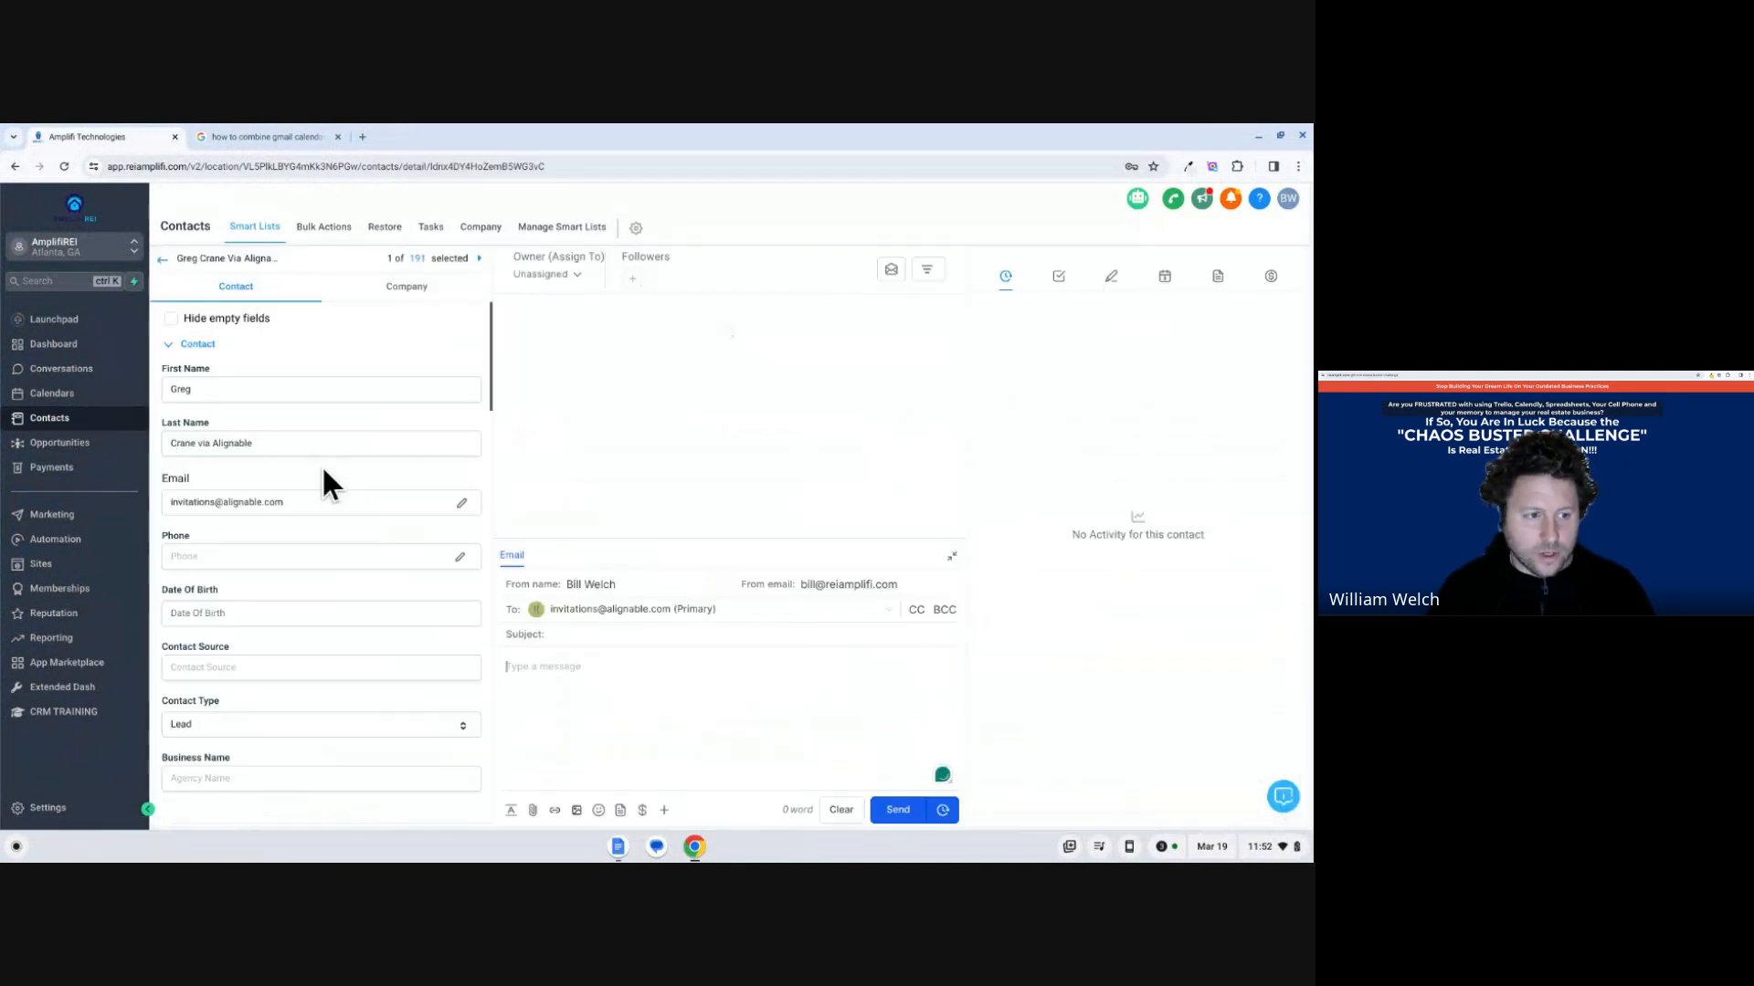
{"action": "left_click", "coordinate": [177, 352]}
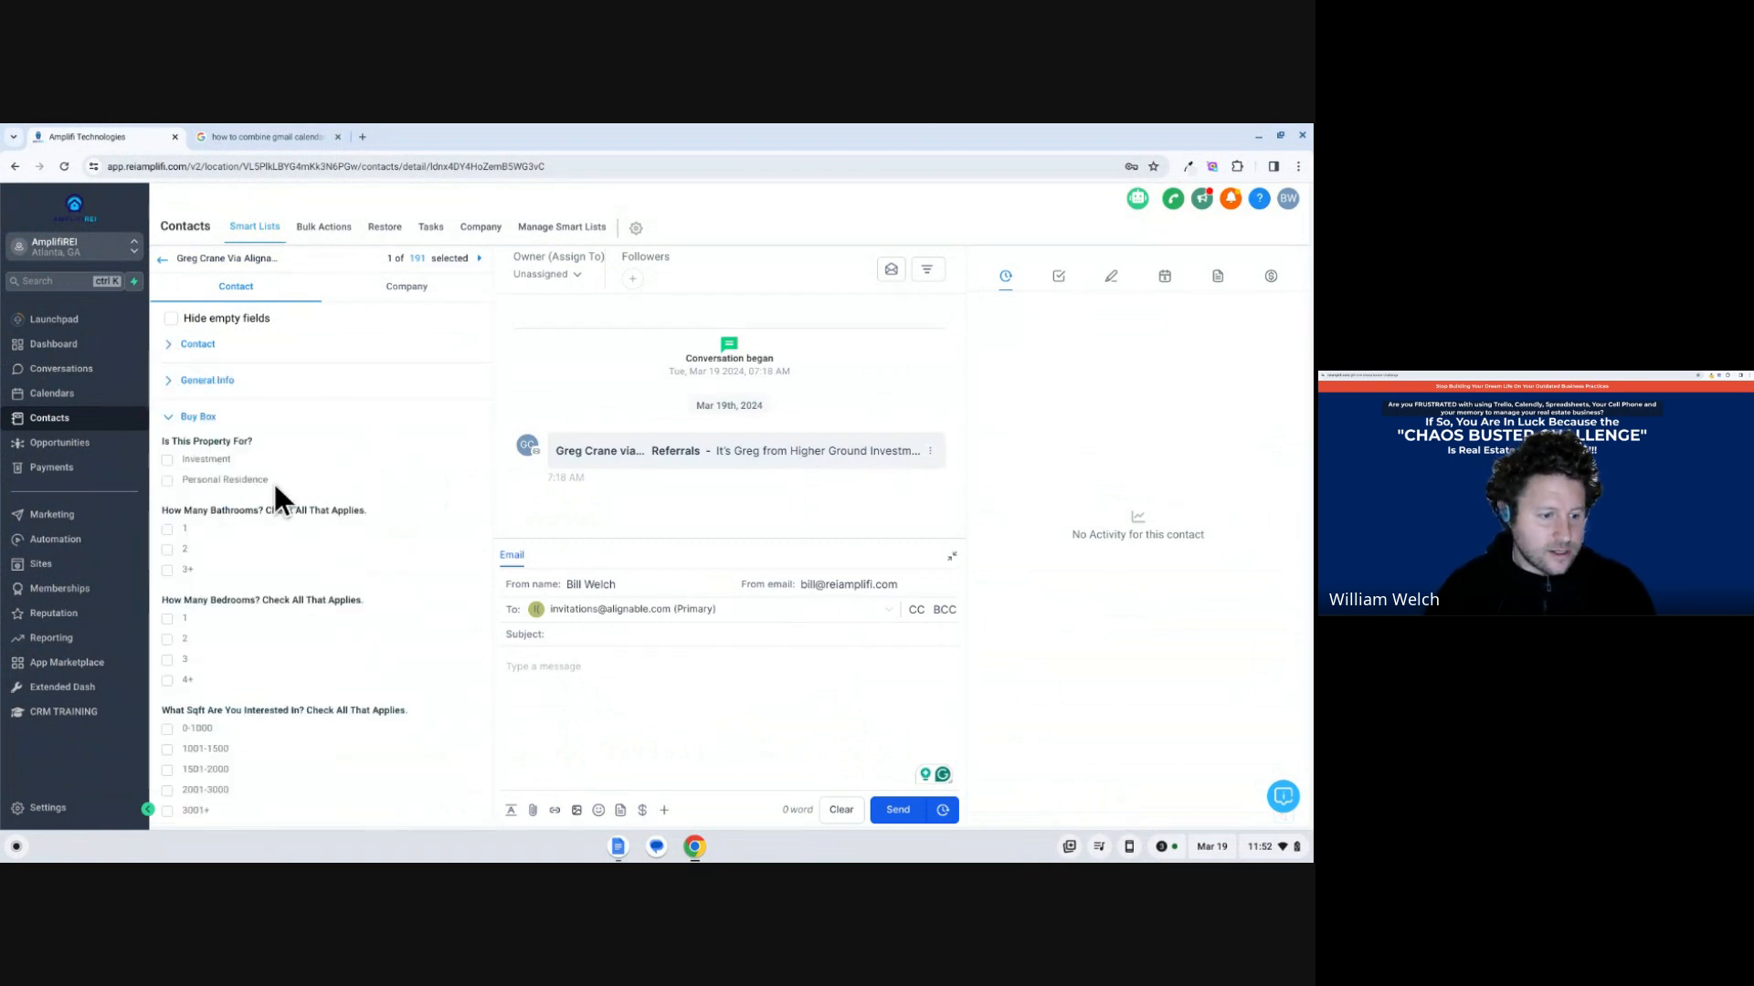
Review the contact's Buy Box fields, from the property purpose question through the state list to City(S) Buy Box and Extra Notes.
{"action": "scroll", "coordinate": [287, 452], "scroll_direction": "down", "scroll_amount": 1}
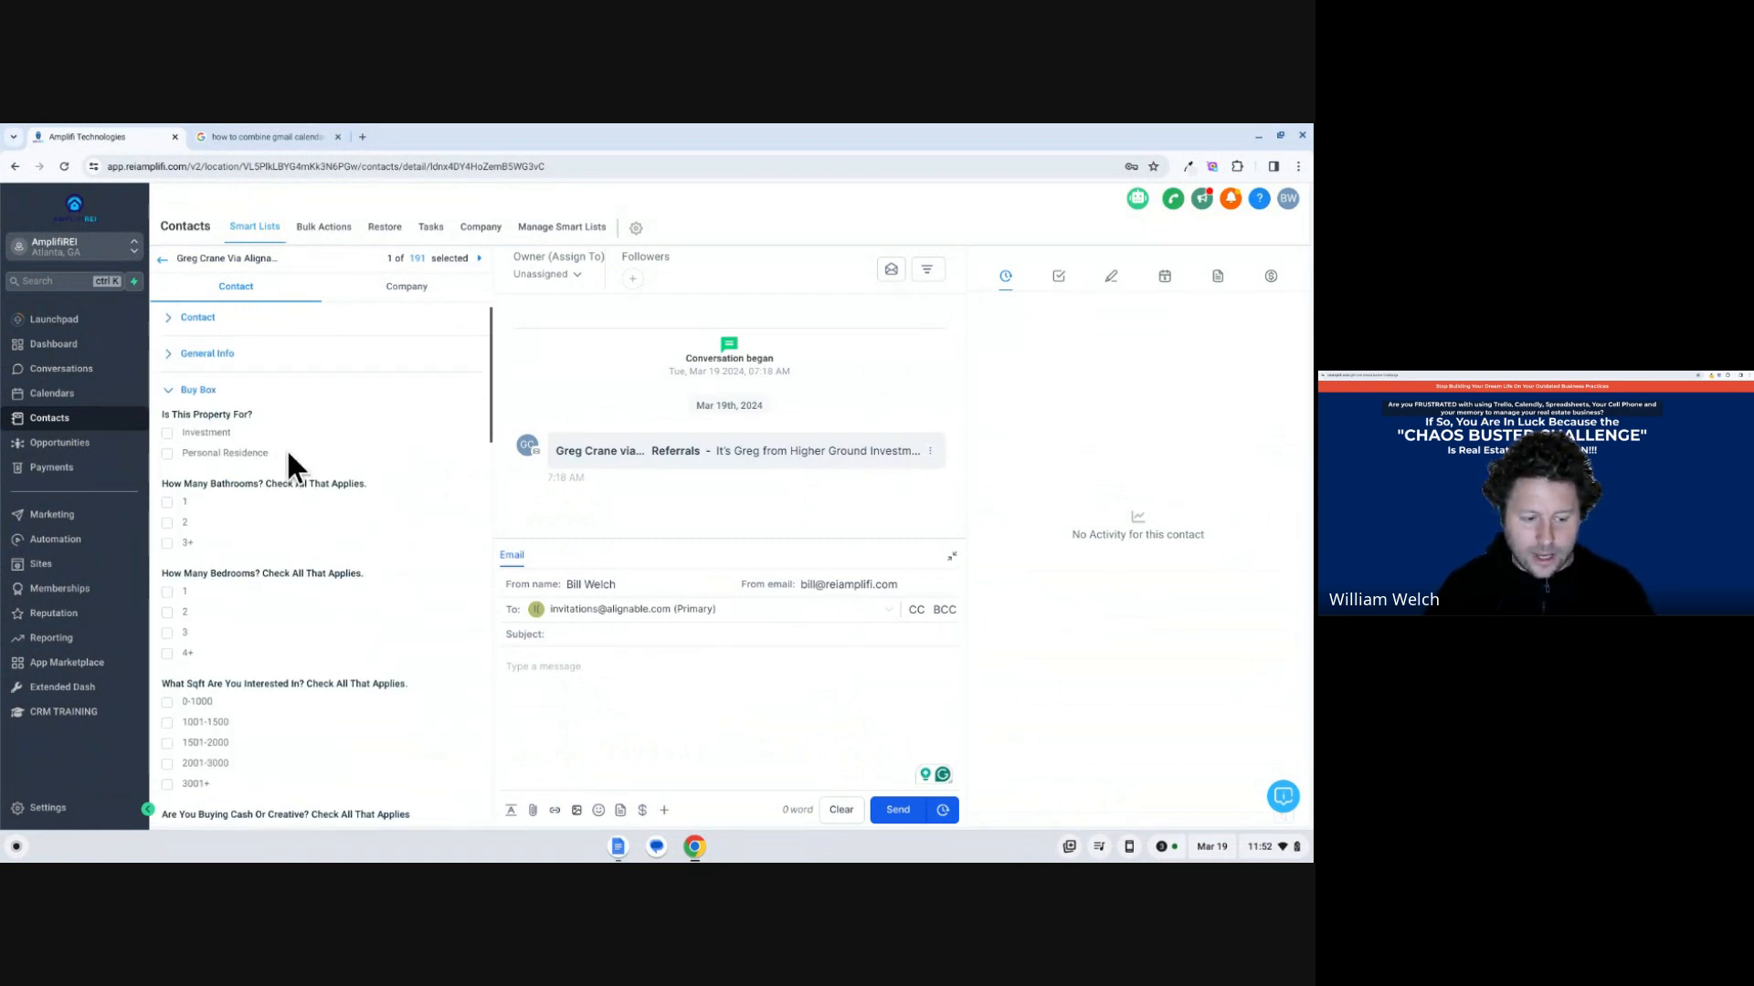
{"action": "scroll", "coordinate": [287, 452], "scroll_direction": "down", "scroll_amount": 3}
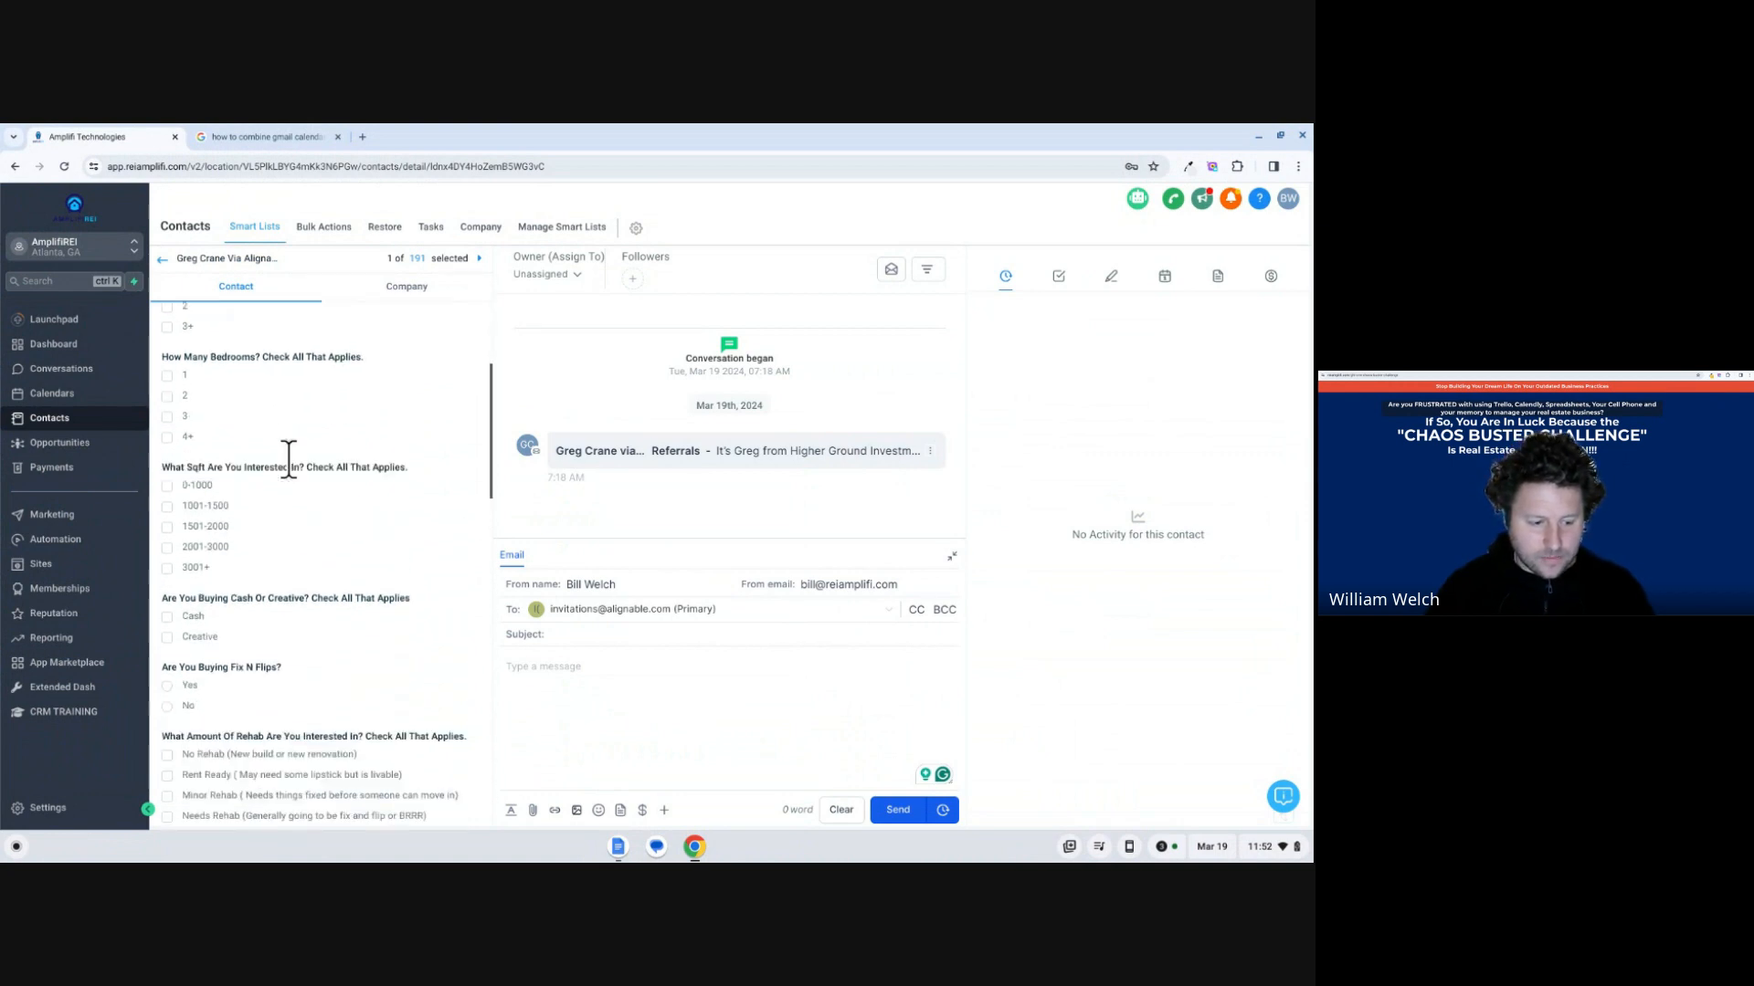
{"action": "scroll", "coordinate": [277, 475], "scroll_direction": "down", "scroll_amount": 2}
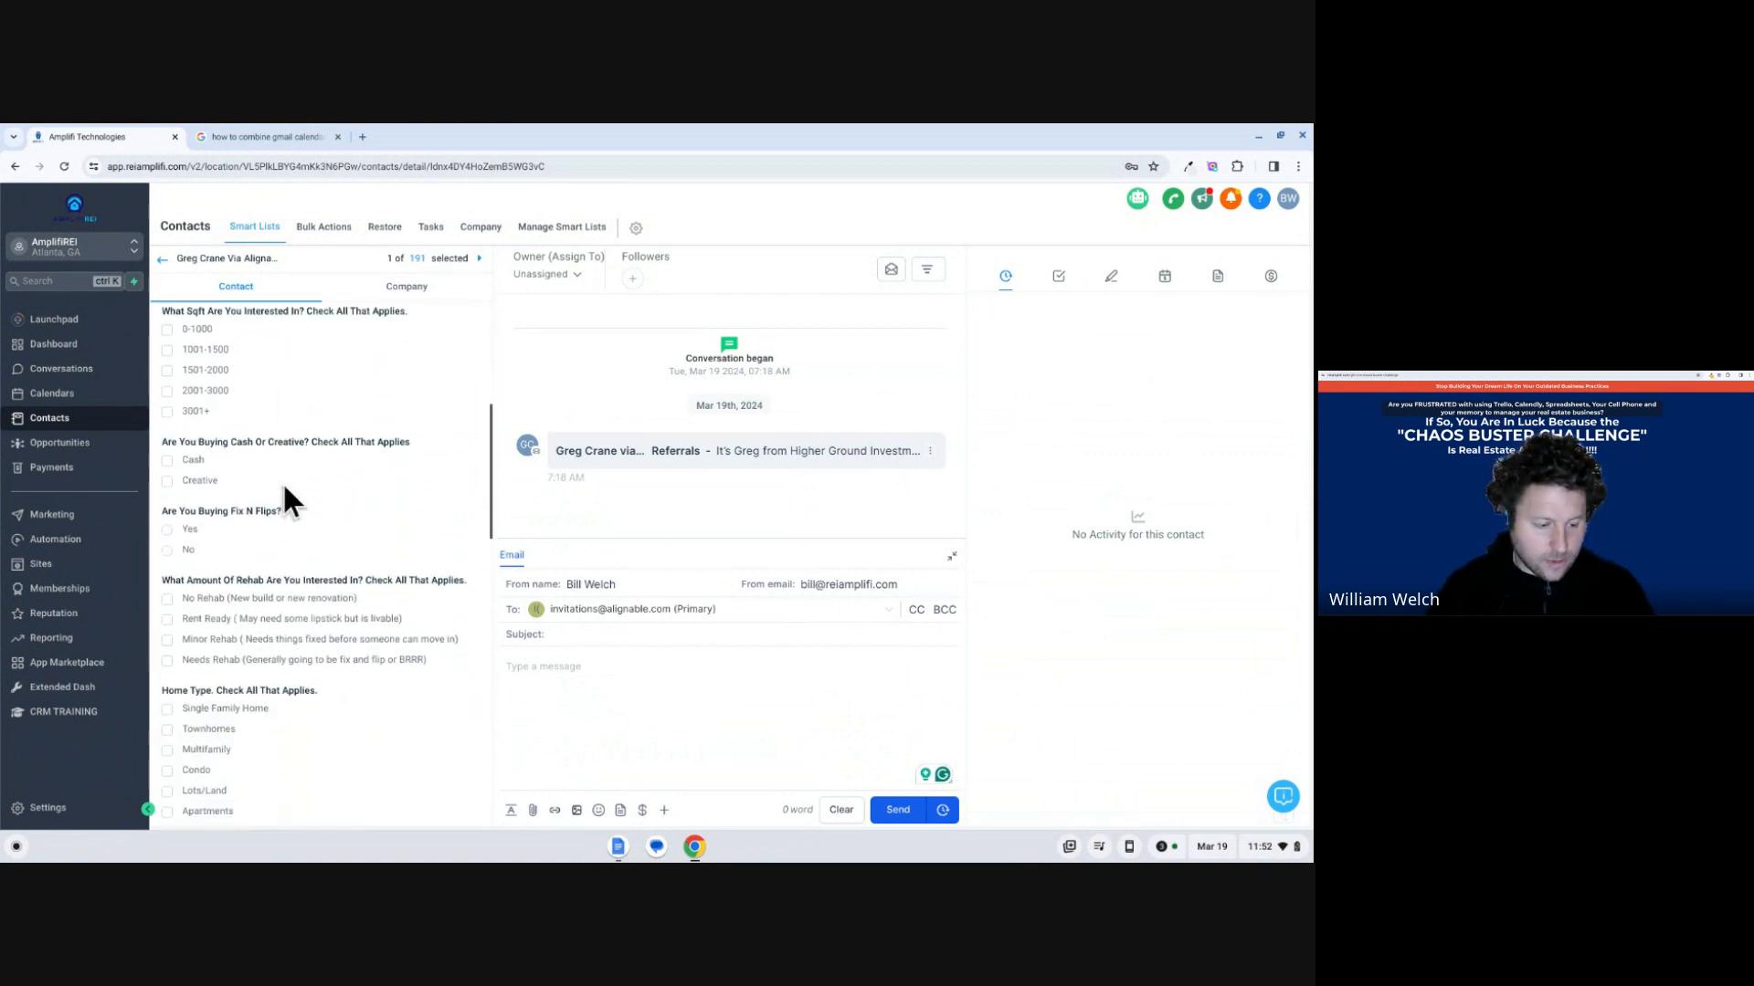
{"action": "scroll", "coordinate": [282, 493], "scroll_direction": "down", "scroll_amount": 4}
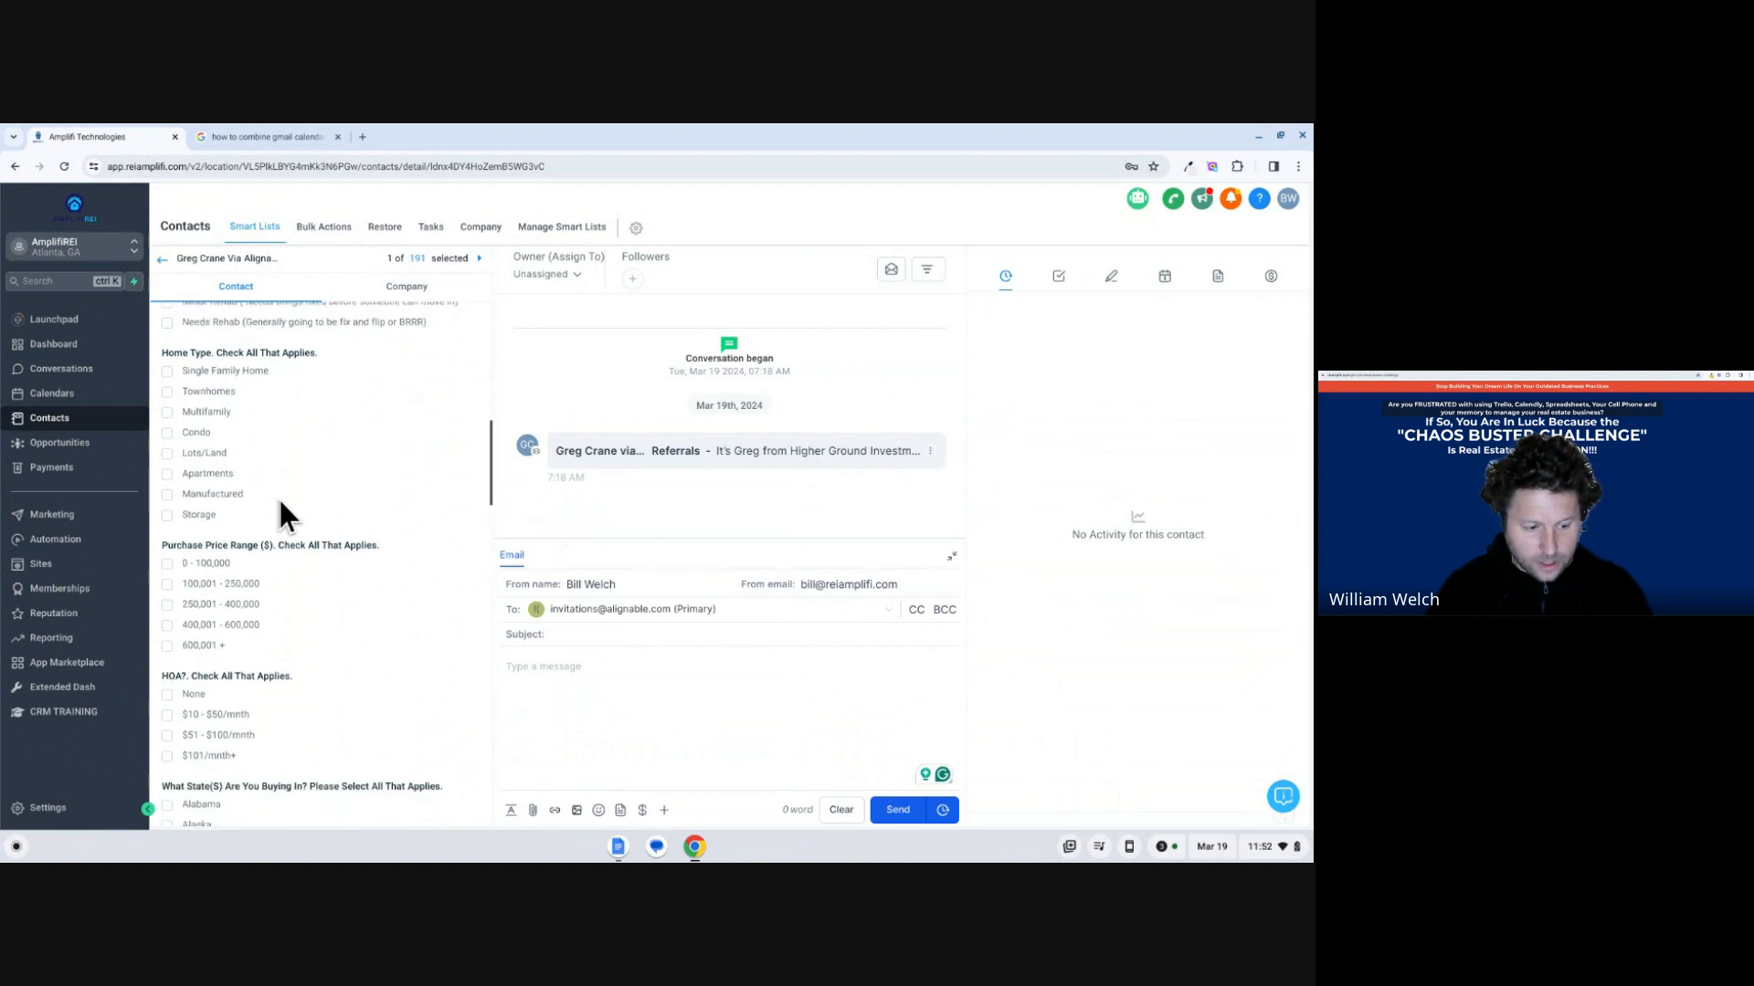
{"action": "scroll", "coordinate": [280, 502], "scroll_direction": "down", "scroll_amount": 3}
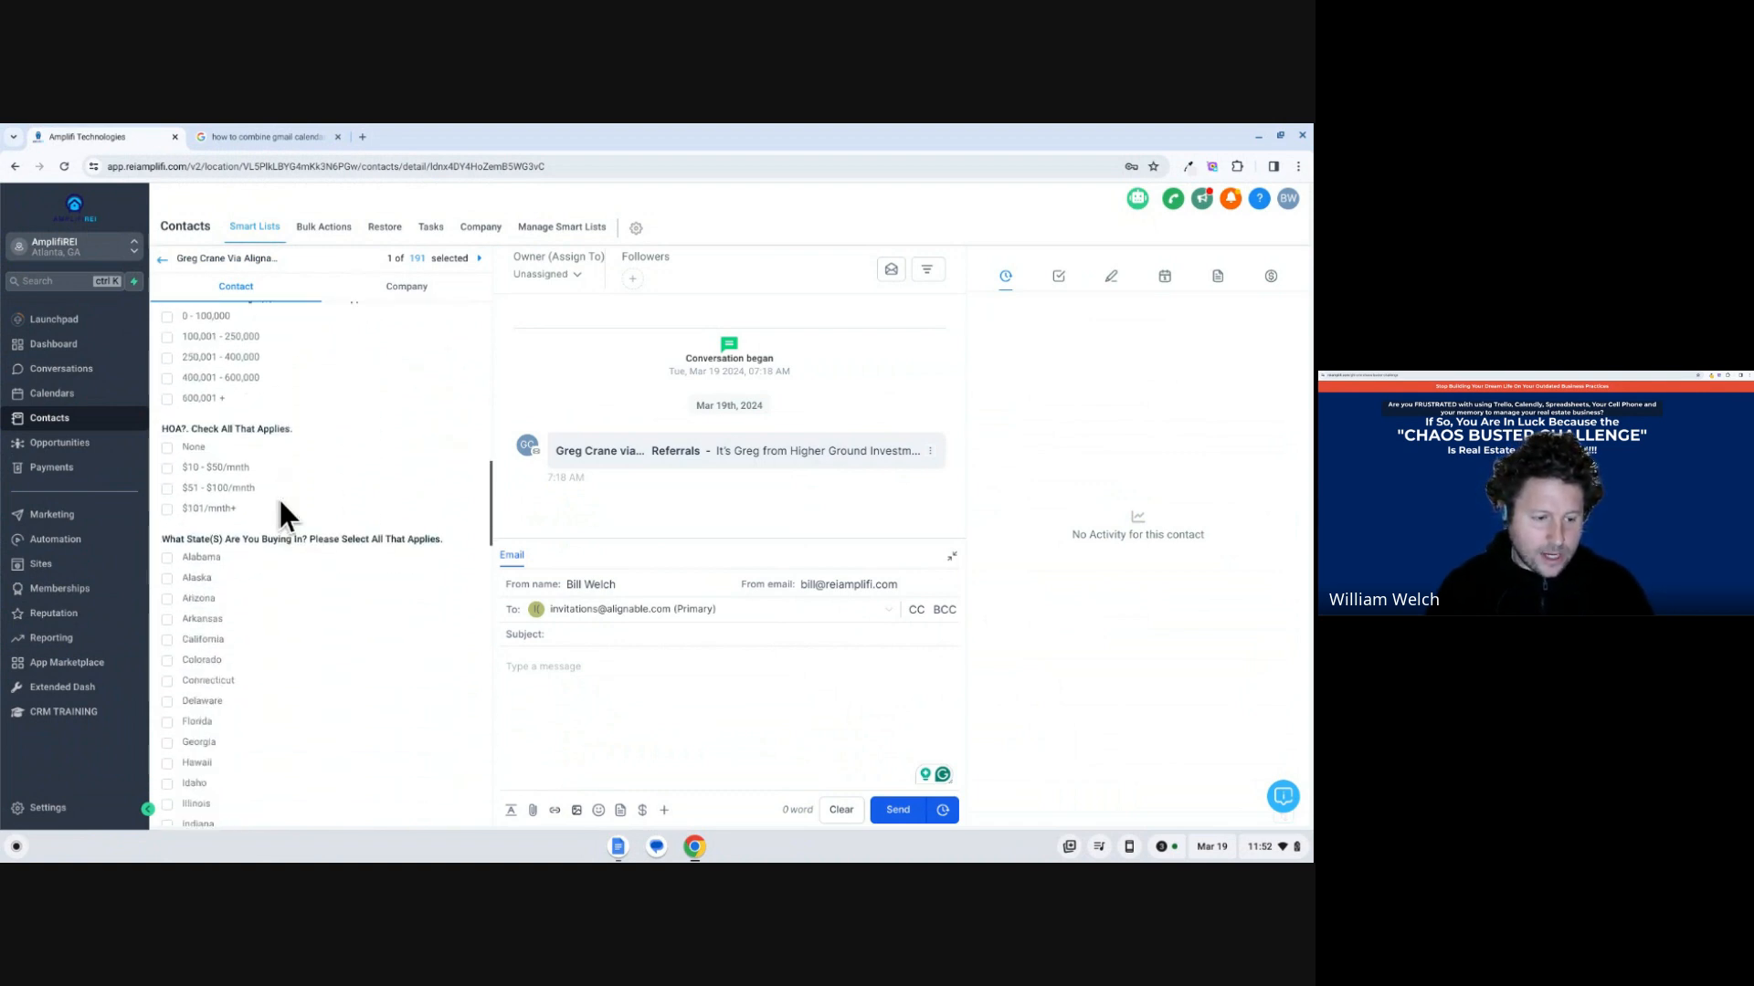
{"action": "scroll", "coordinate": [280, 503], "scroll_direction": "down", "scroll_amount": 3}
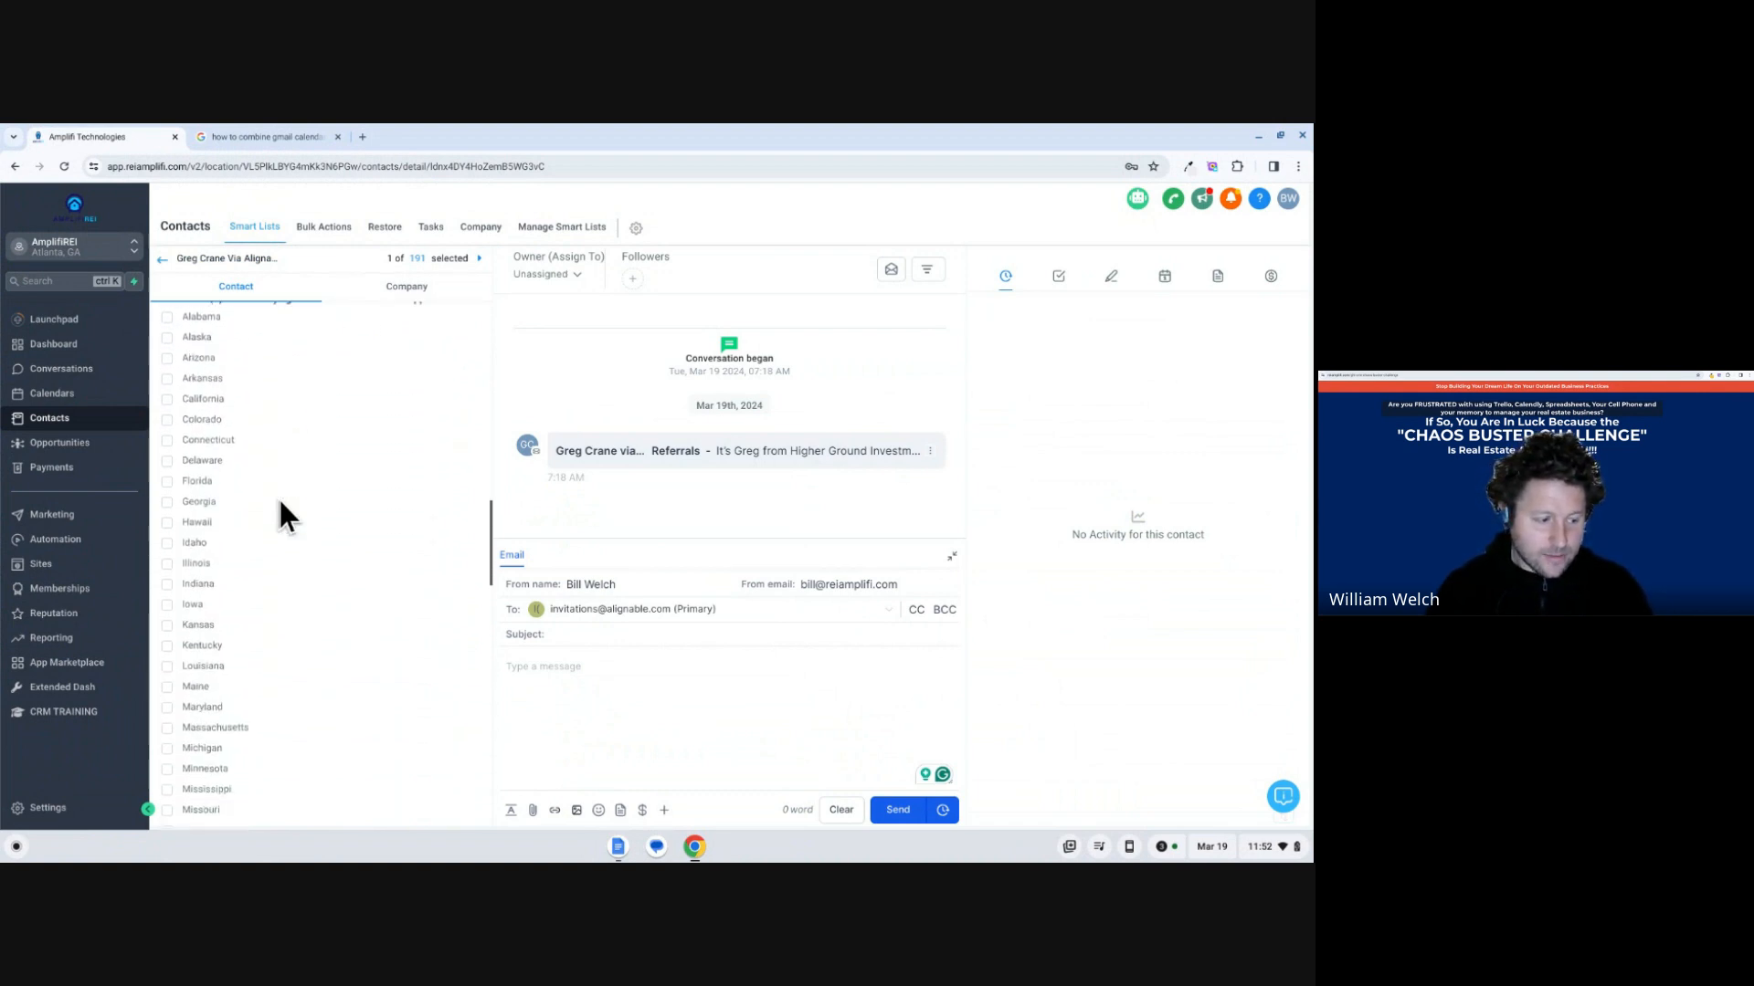
{"action": "scroll", "coordinate": [280, 502], "scroll_direction": "down", "scroll_amount": 4}
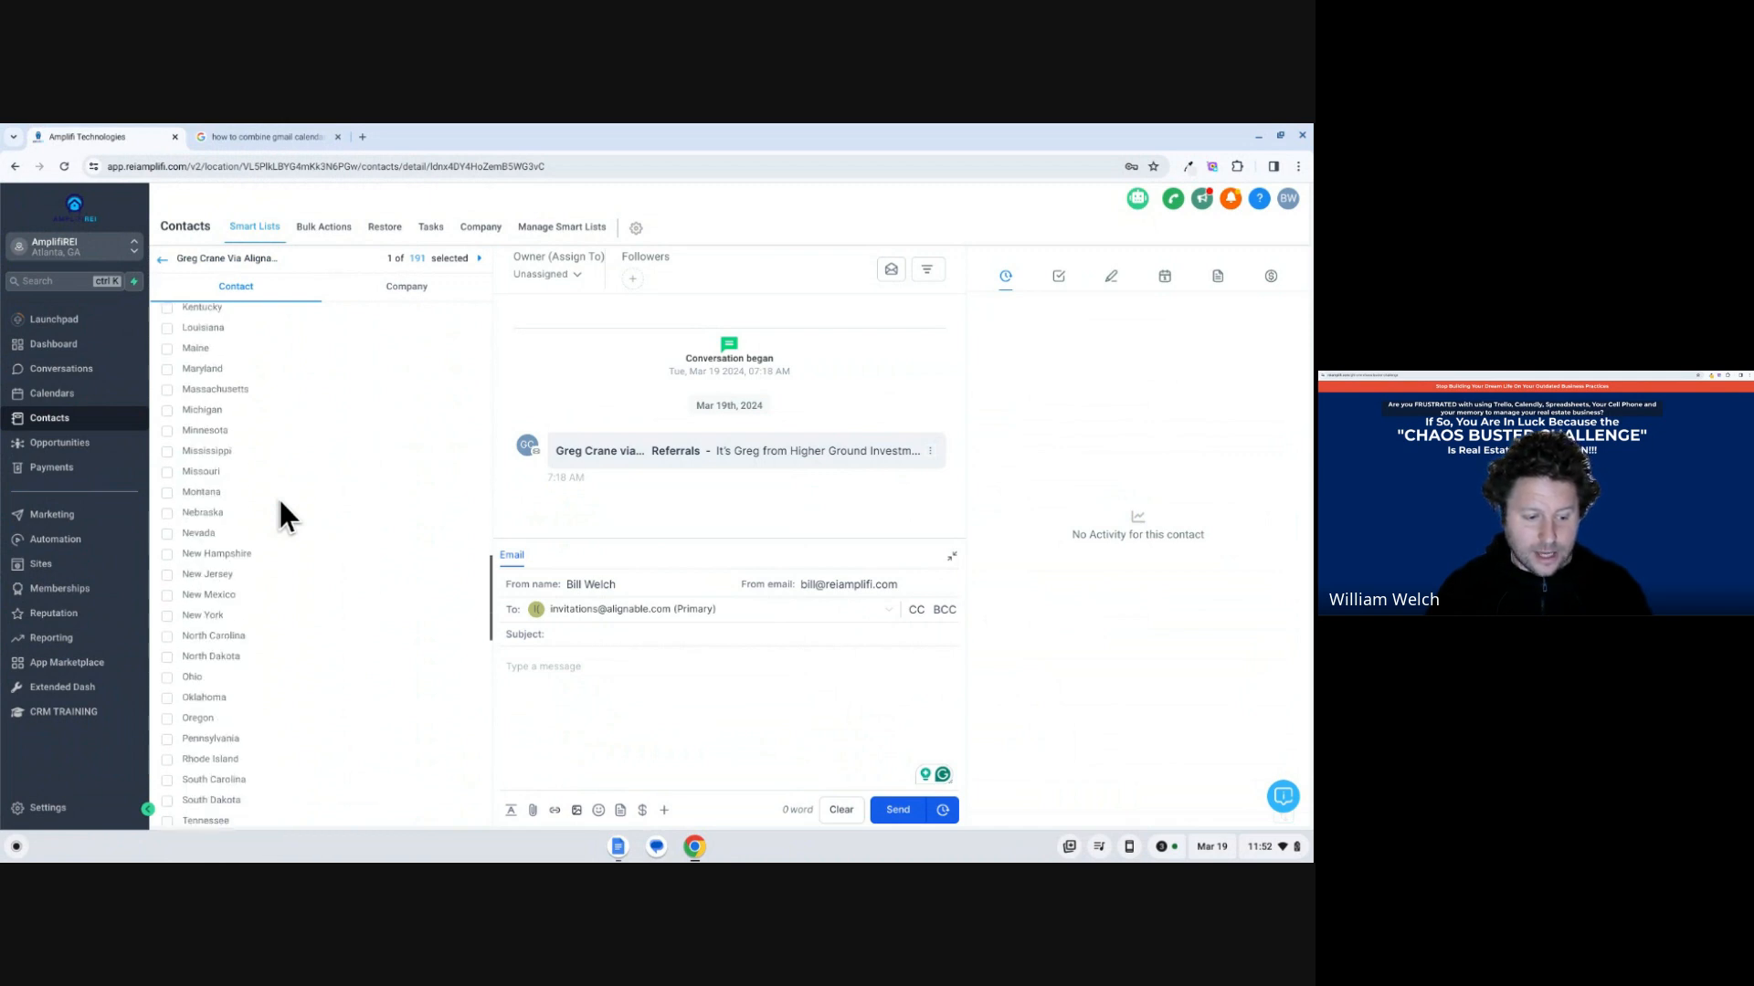
{"action": "scroll", "coordinate": [280, 502], "scroll_direction": "down", "scroll_amount": 4}
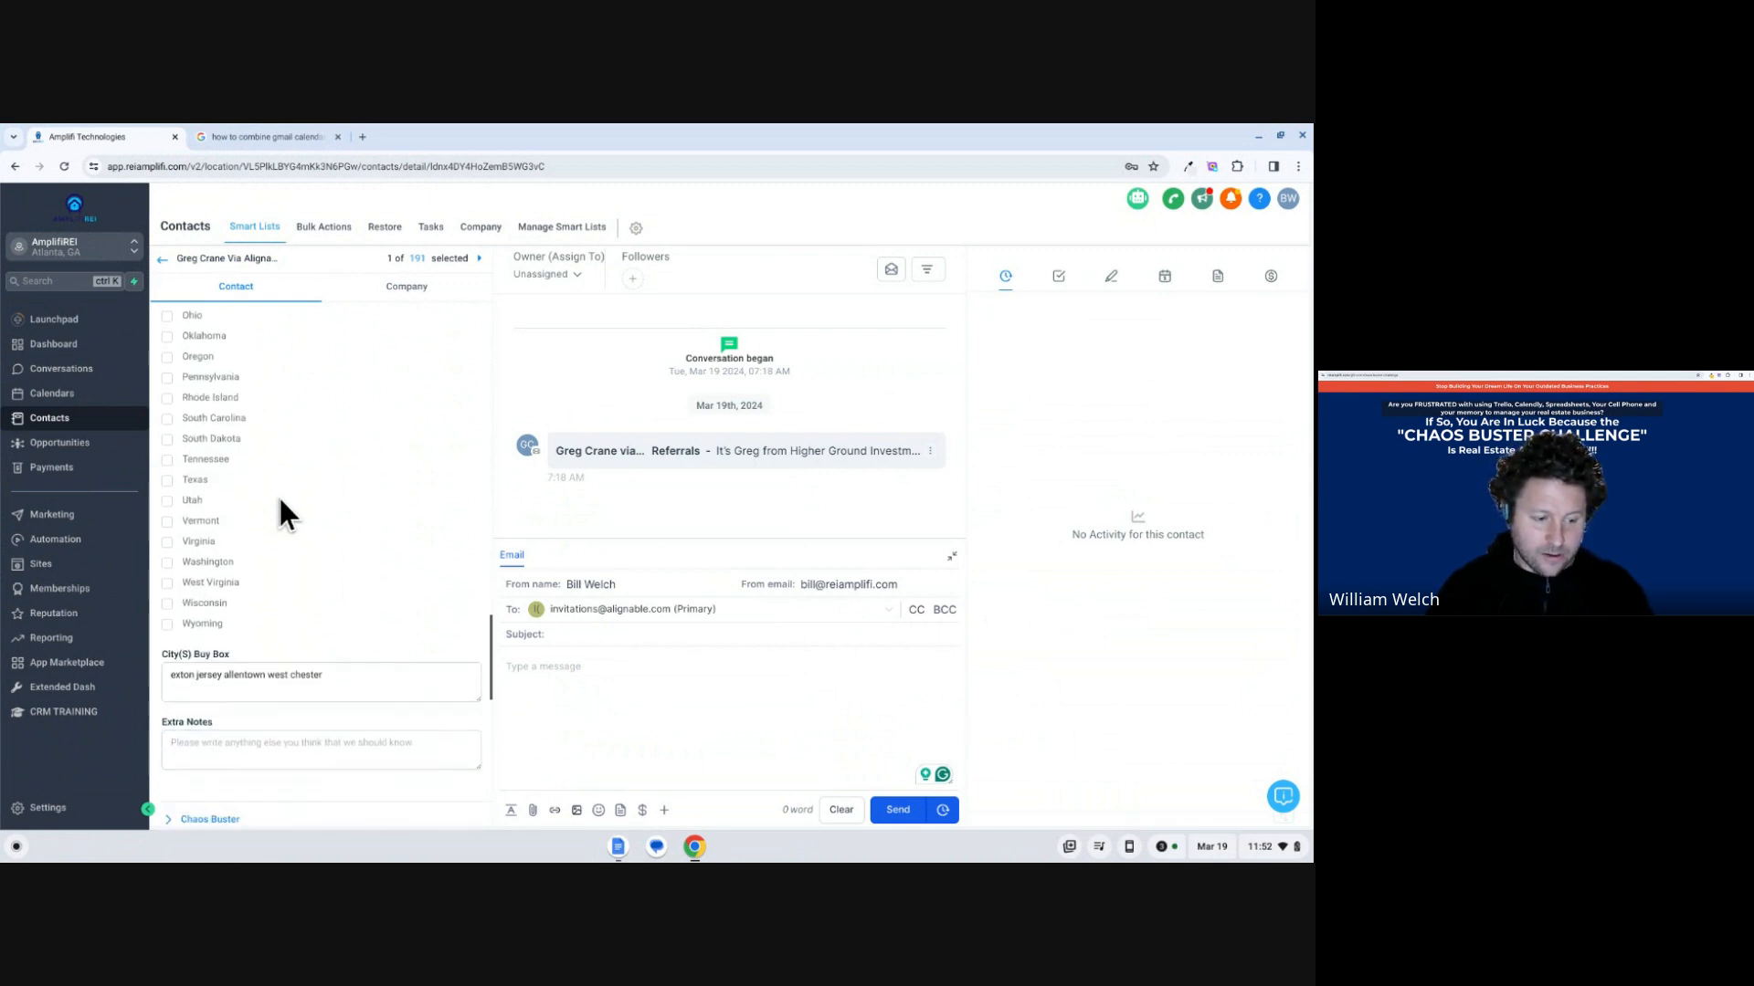
{"action": "scroll", "coordinate": [280, 502], "scroll_direction": "down", "scroll_amount": 1}
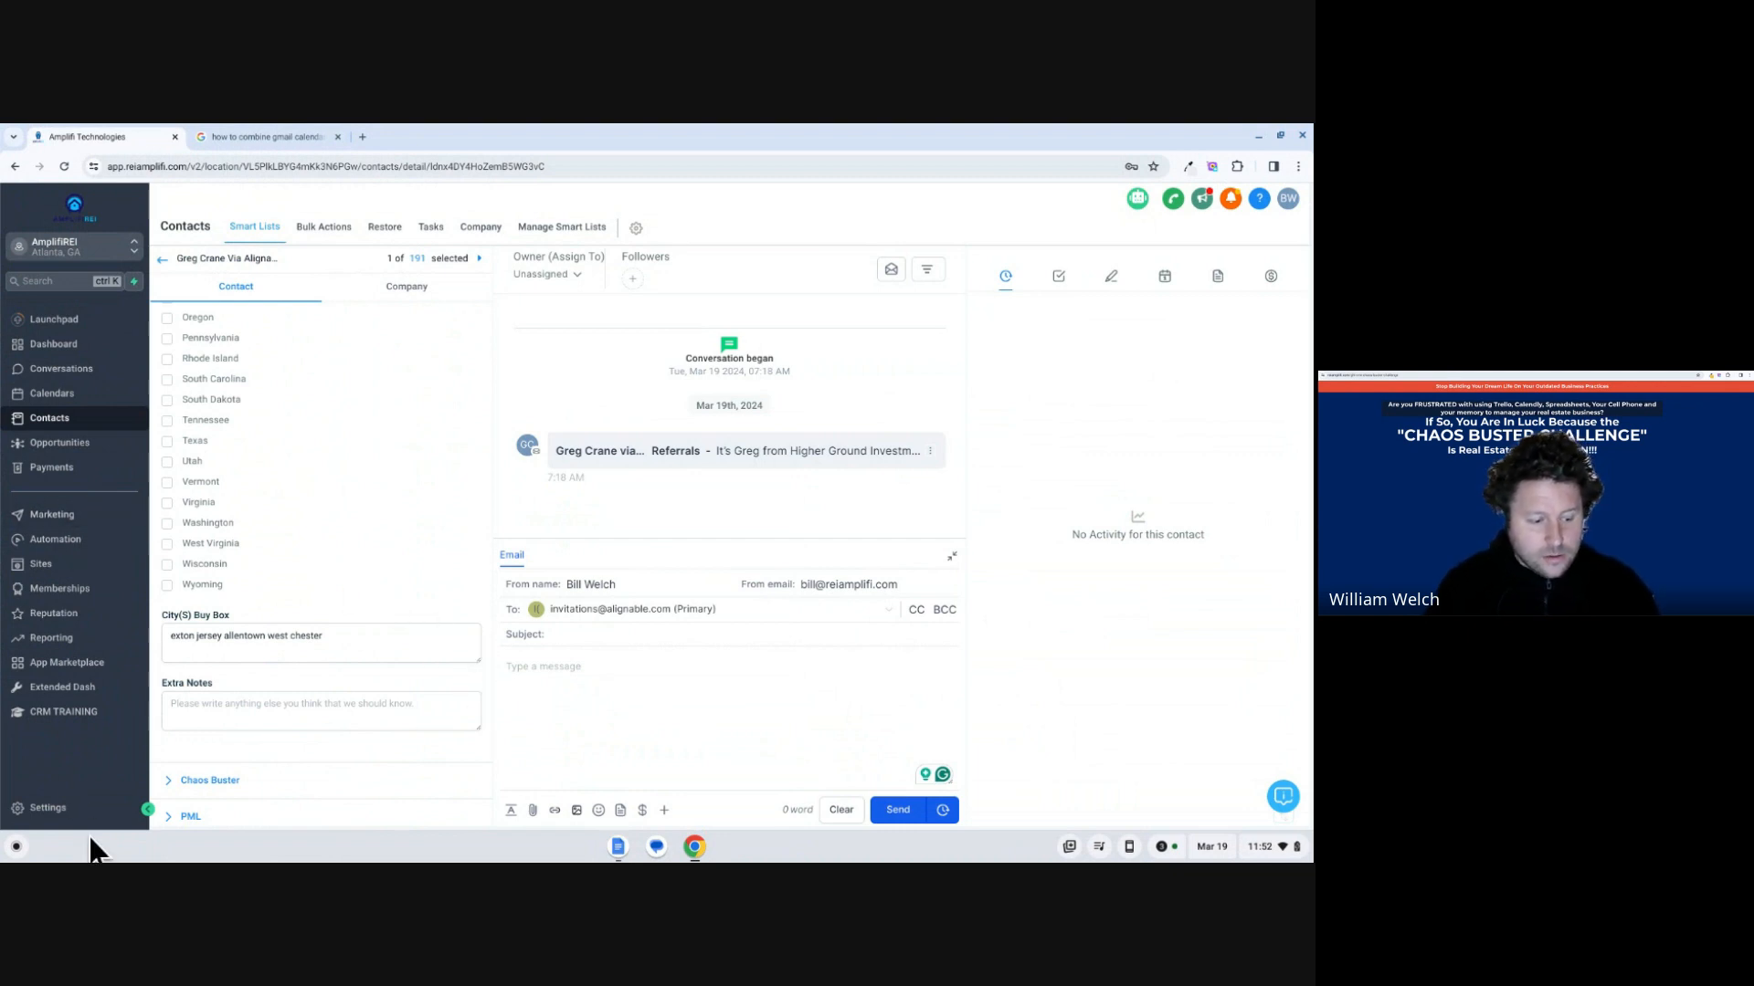
Open the custom fields settings and show them by folder.
{"action": "left_click", "coordinate": [70, 794]}
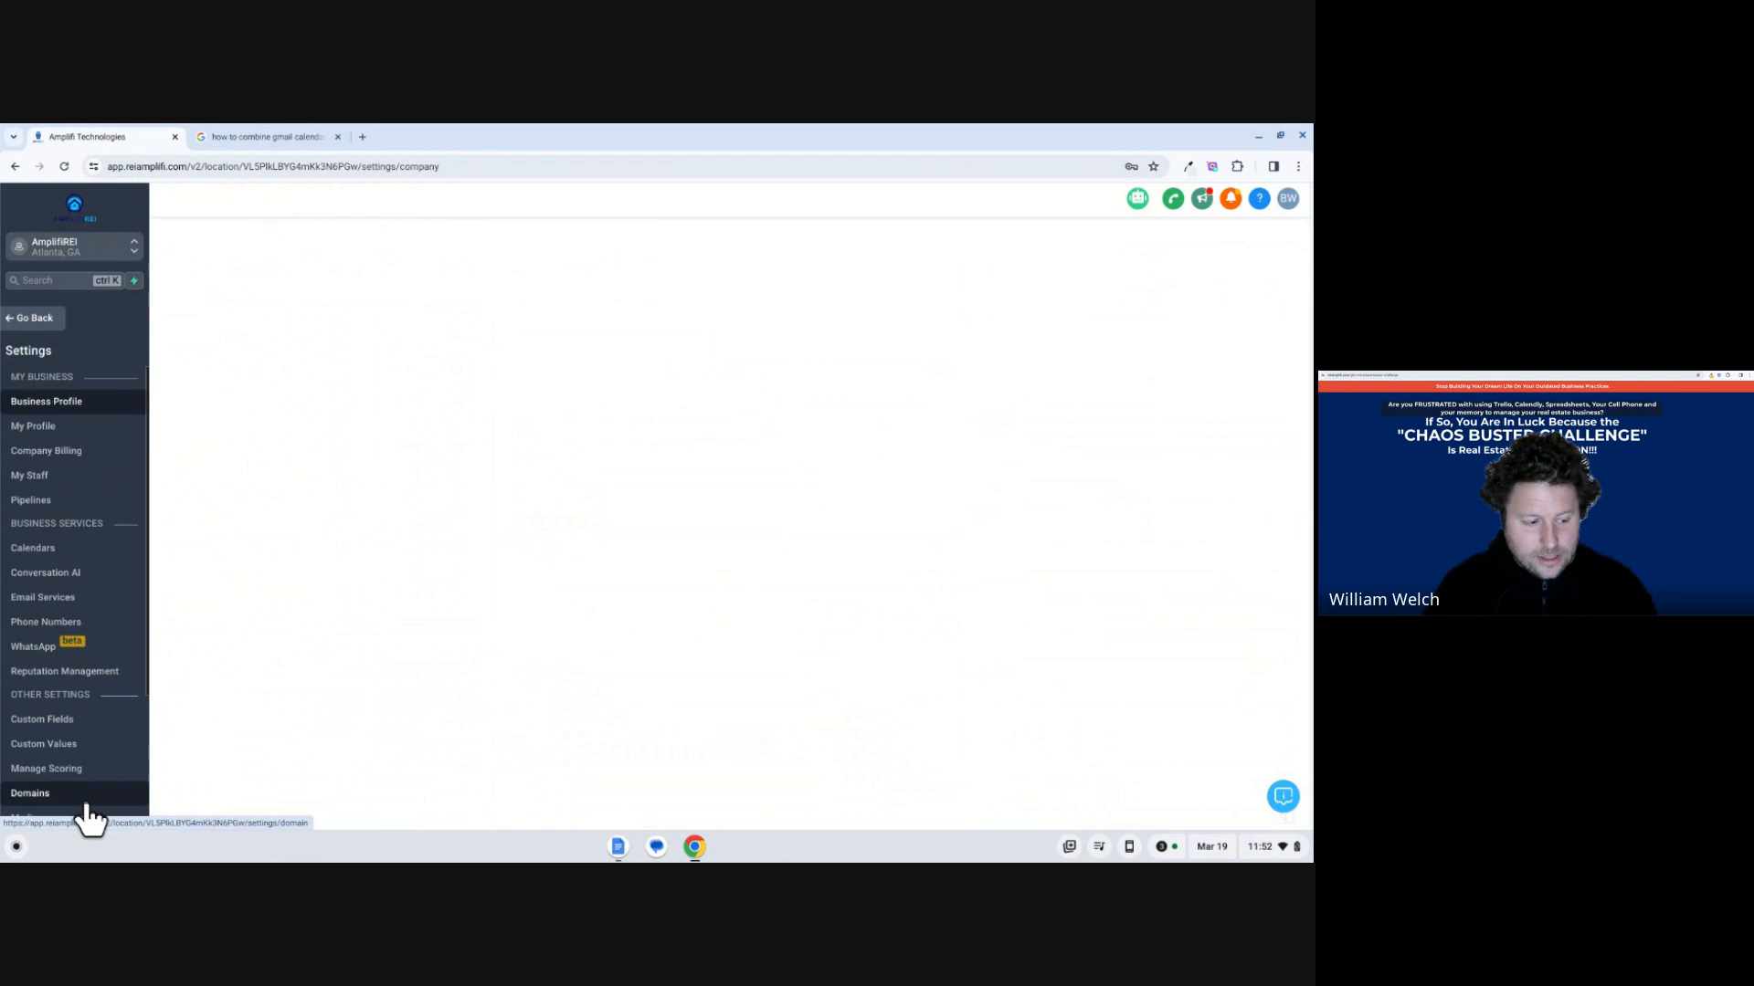
{"action": "left_click", "coordinate": [37, 316]}
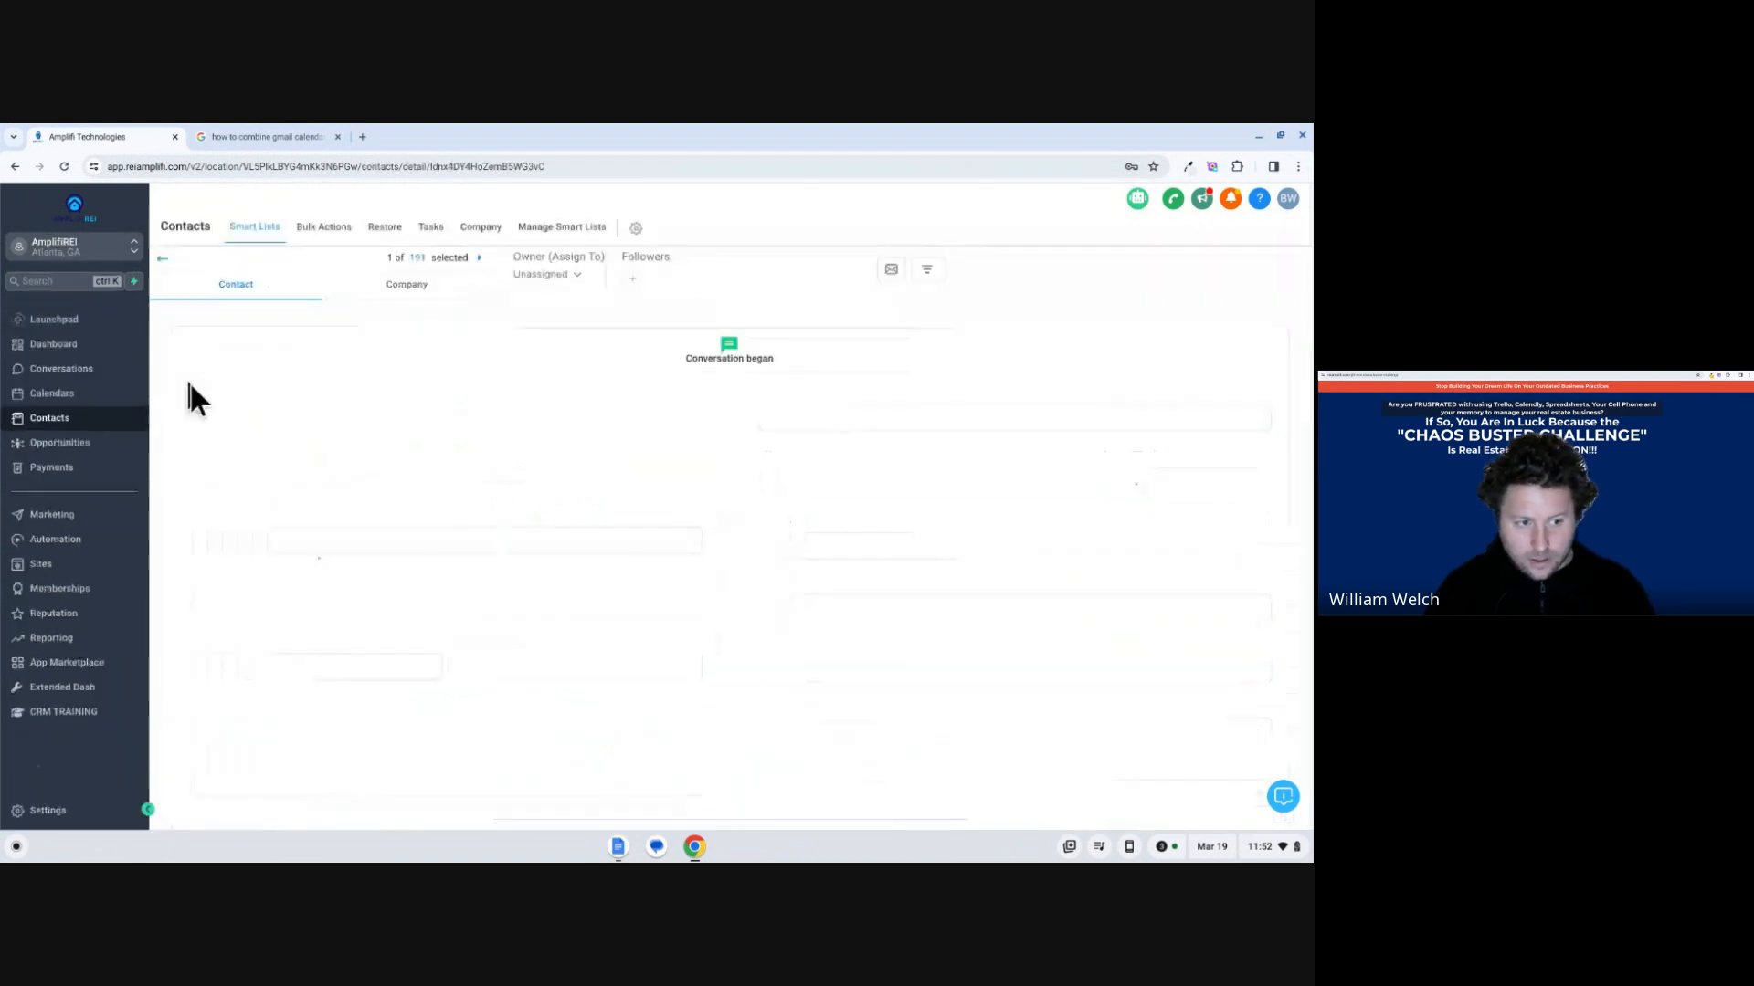
{"action": "left_click", "coordinate": [64, 808]}
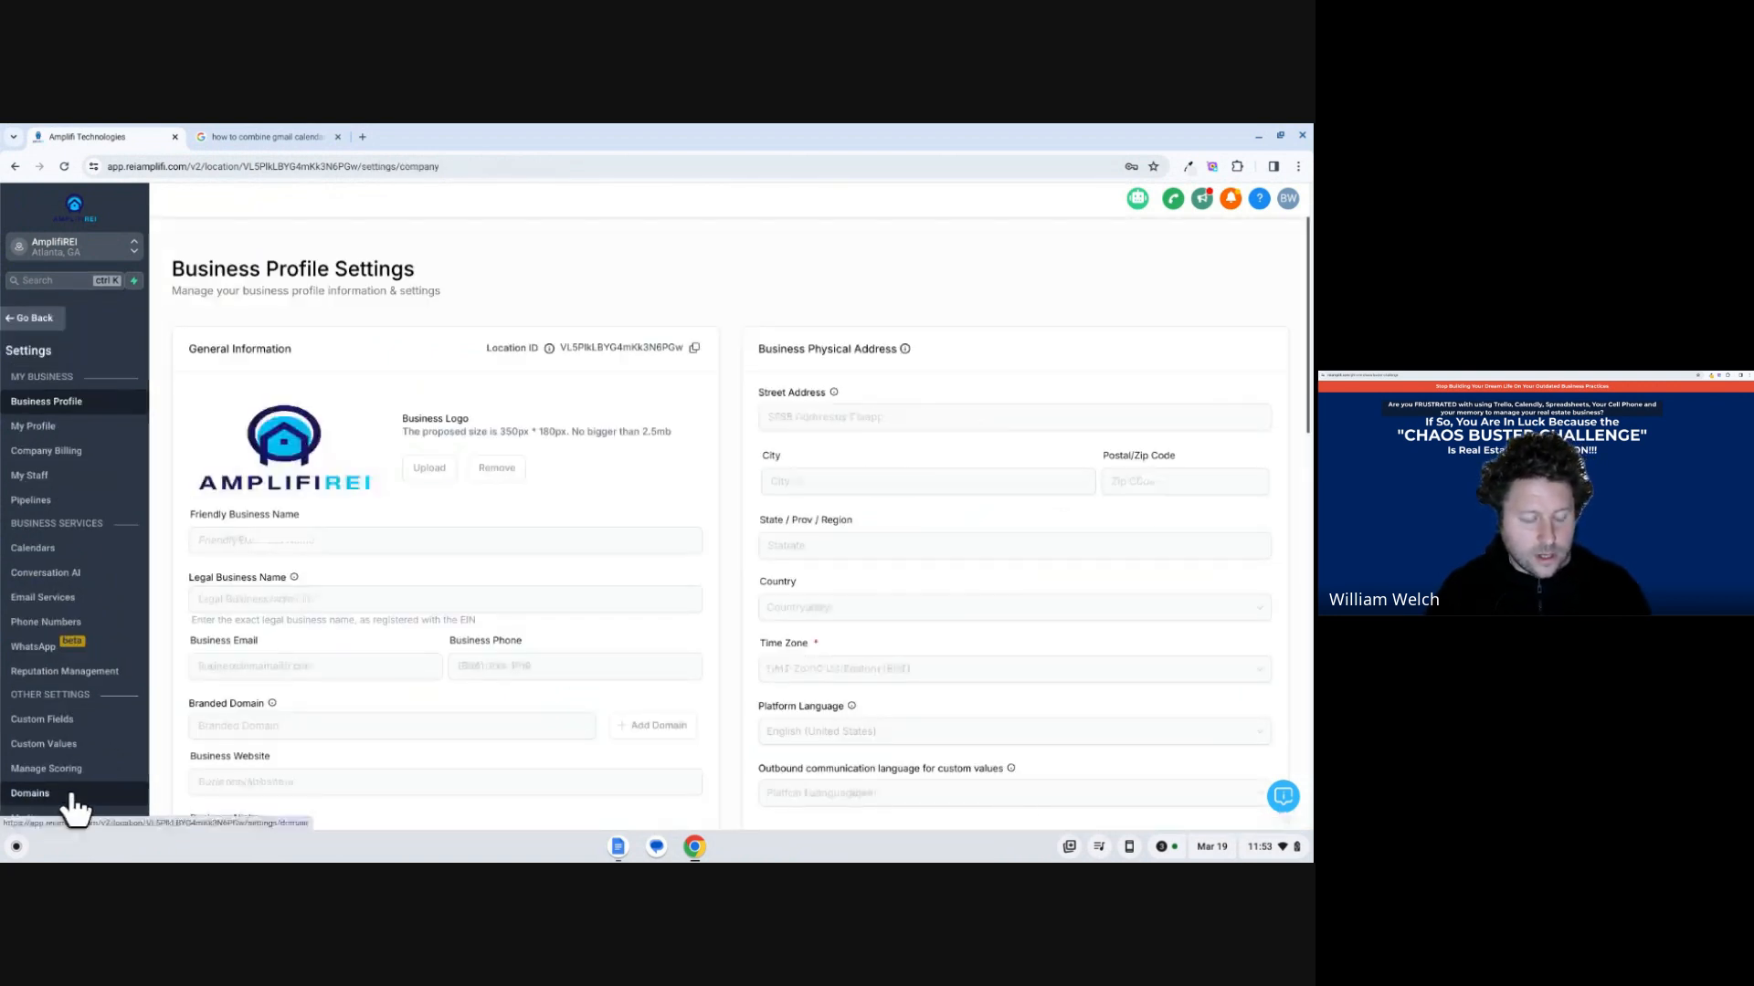
{"action": "left_click", "coordinate": [101, 718]}
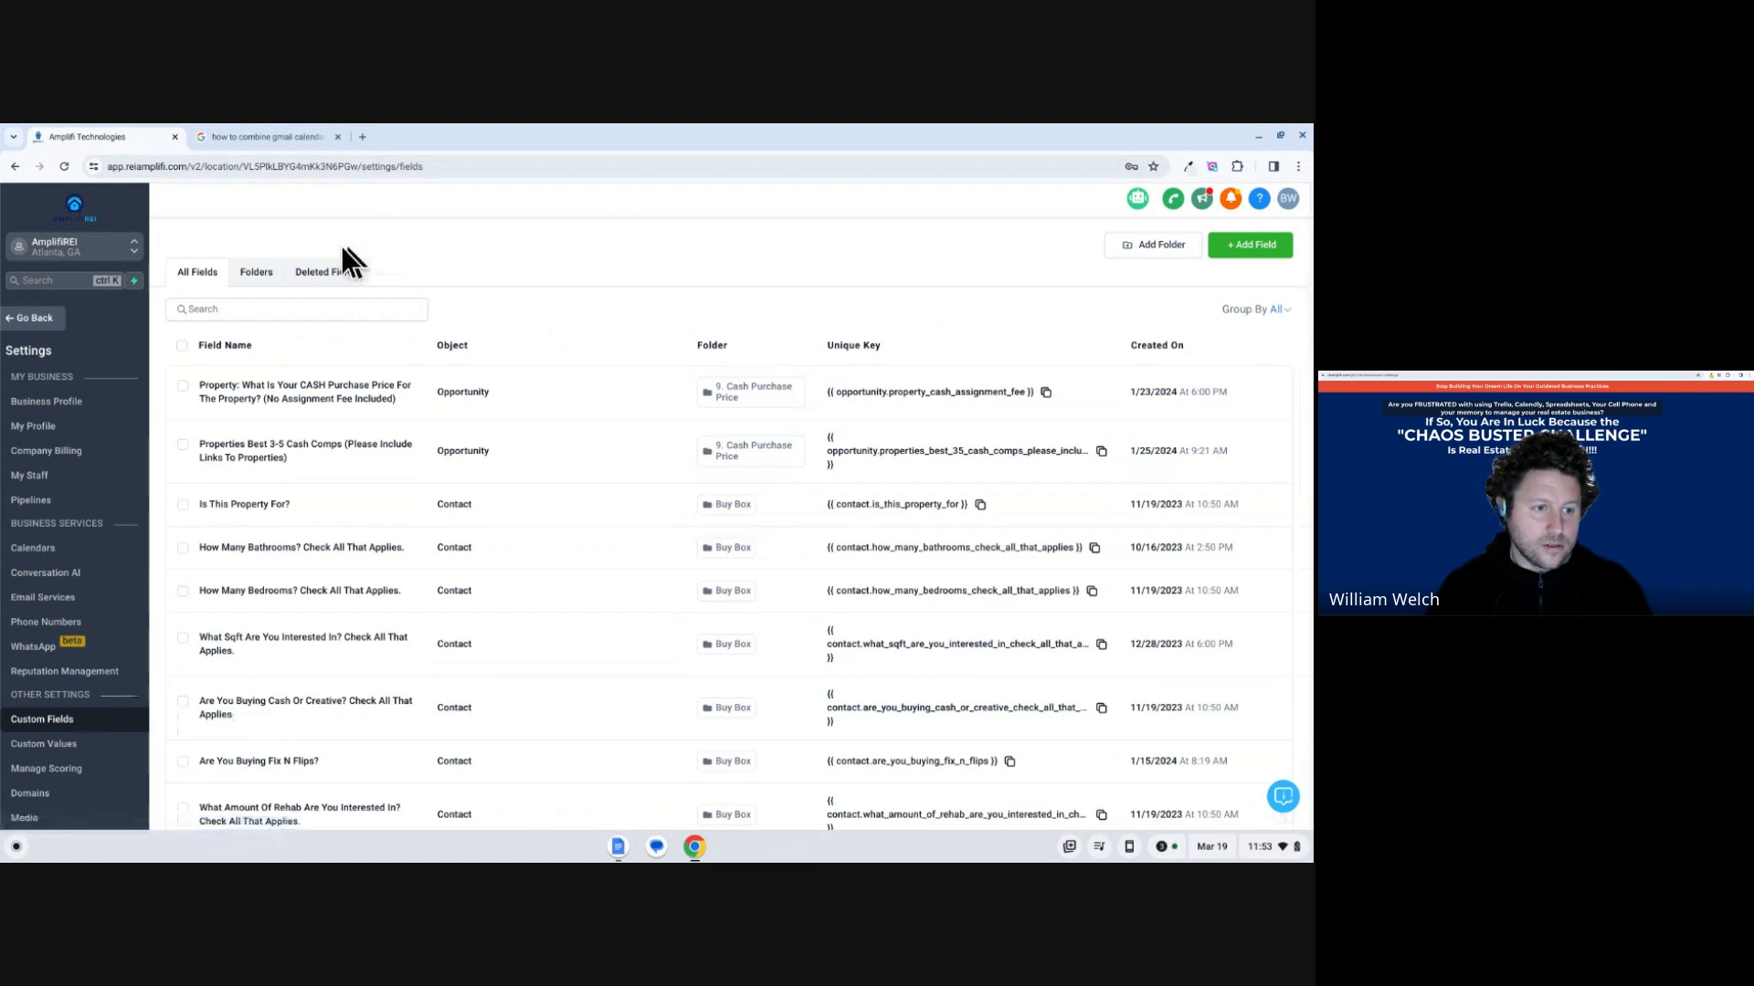
{"action": "left_click", "coordinate": [254, 273]}
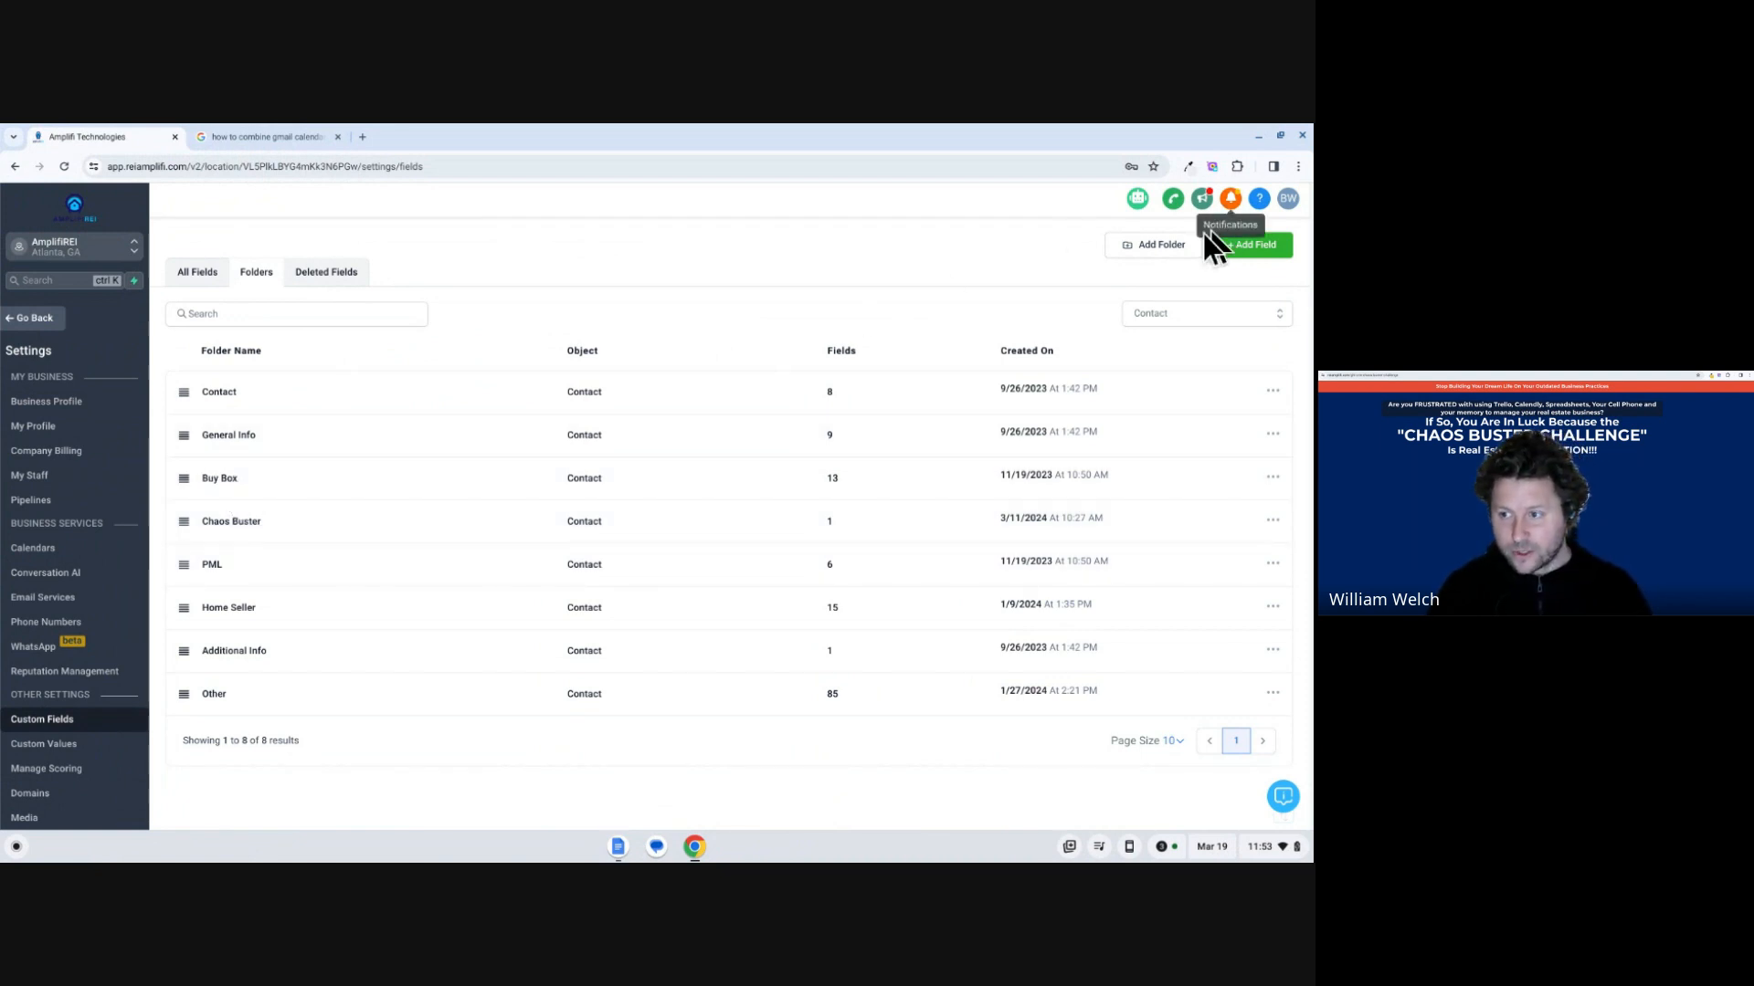
{"action": "left_click", "coordinate": [1158, 252]}
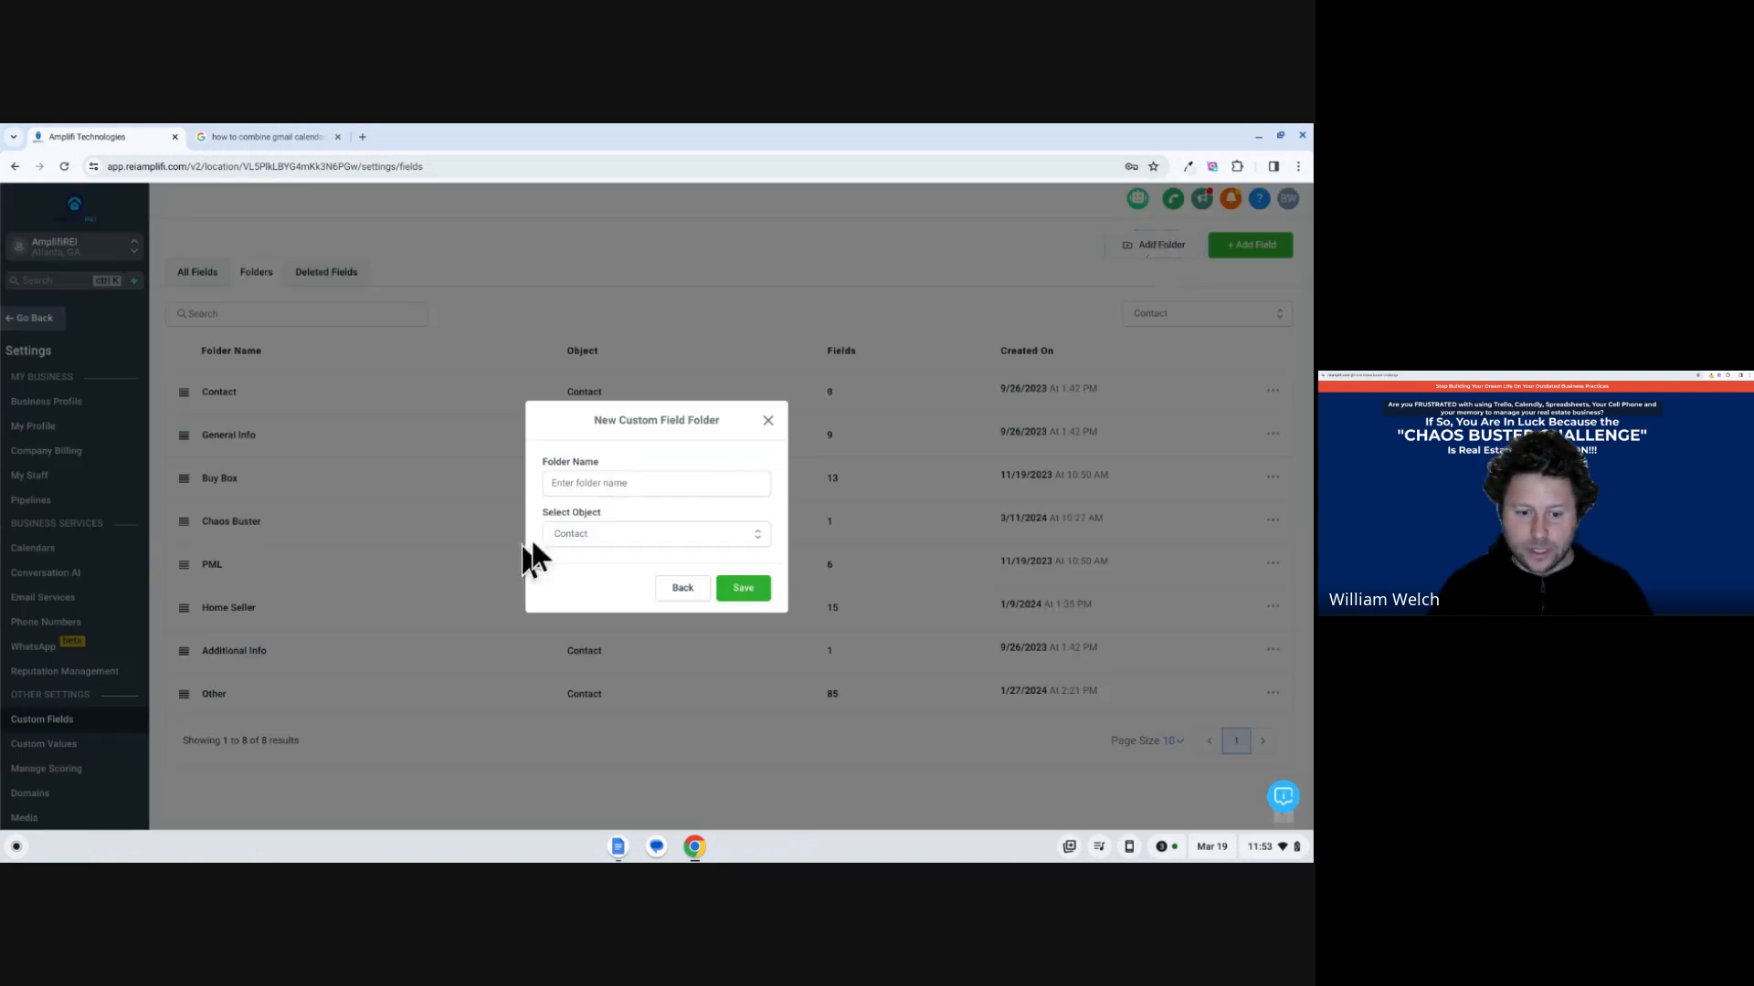
{"action": "left_click", "coordinate": [603, 540]}
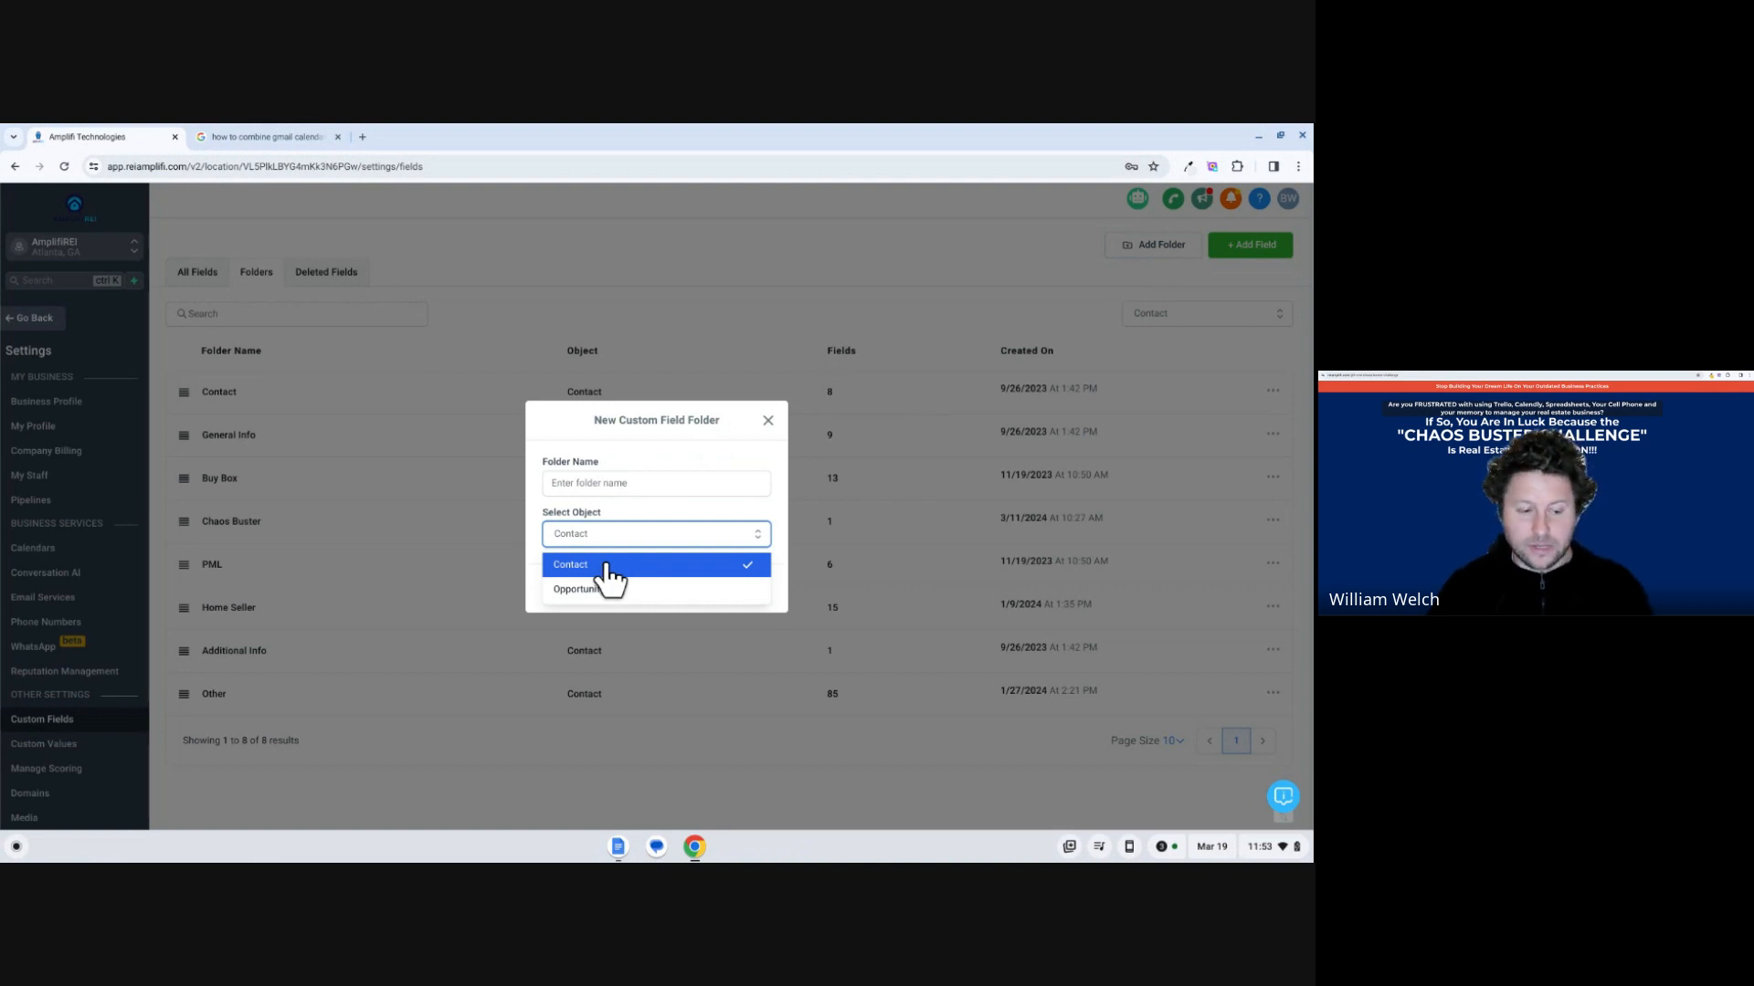
{"action": "left_click", "coordinate": [599, 561]}
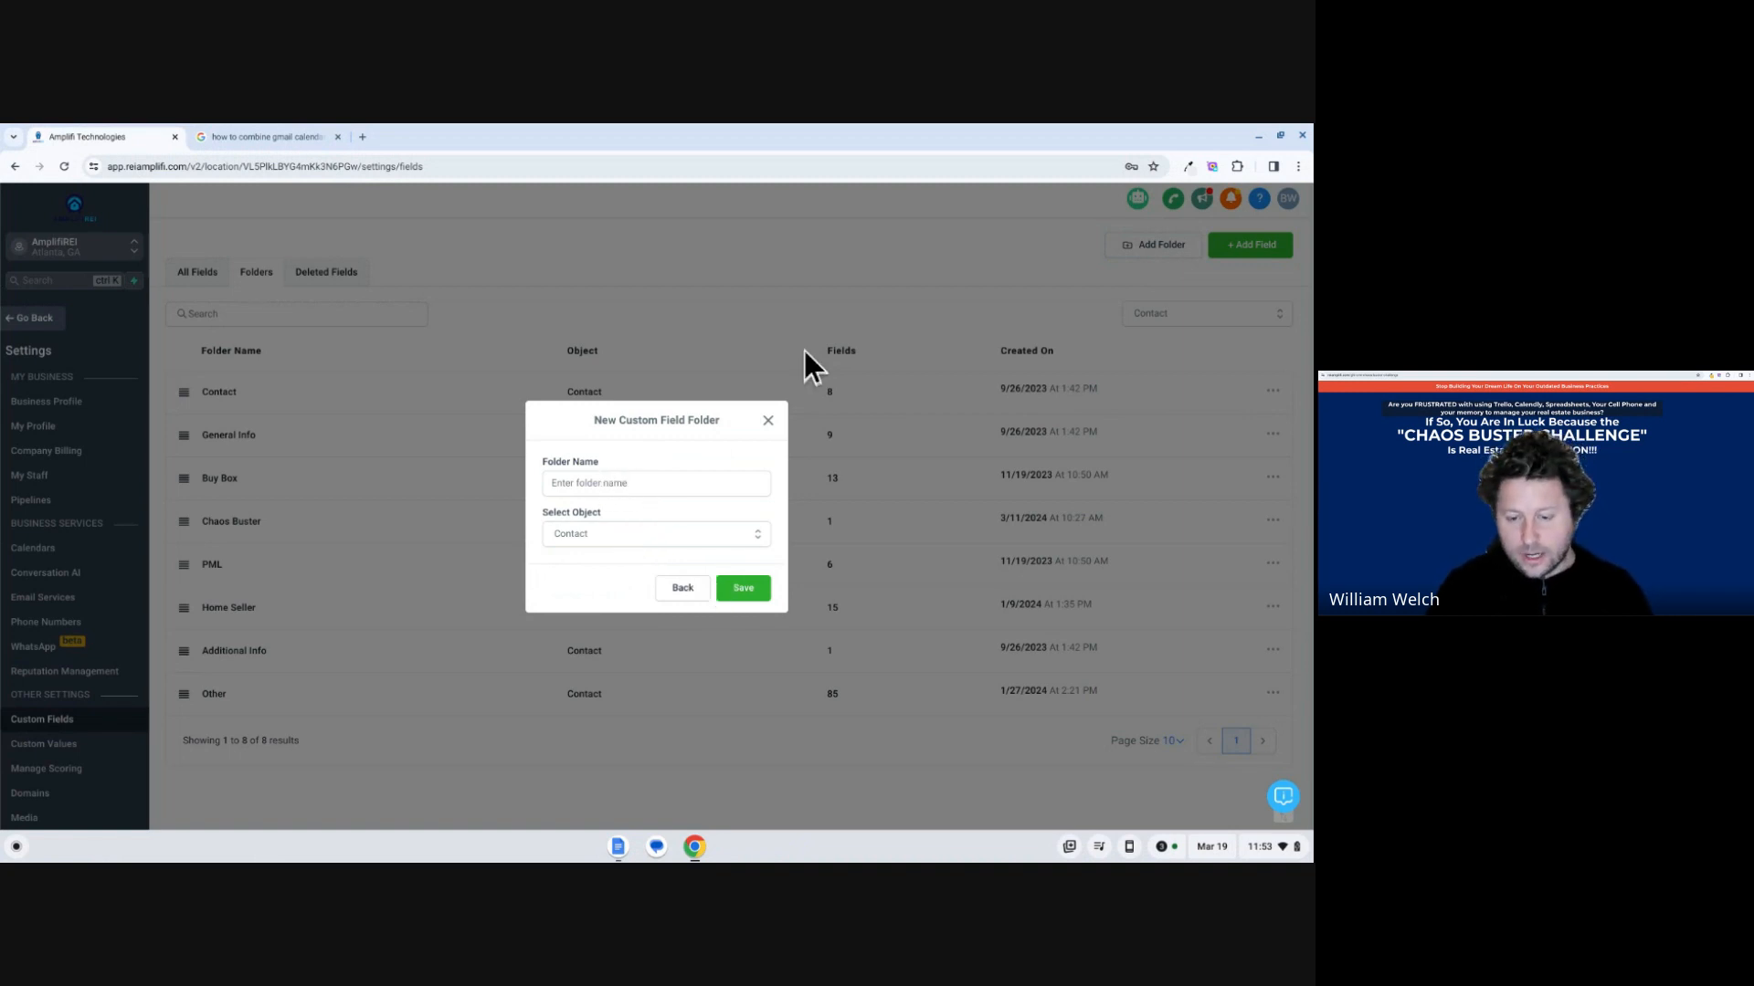
{"action": "left_click", "coordinate": [767, 421]}
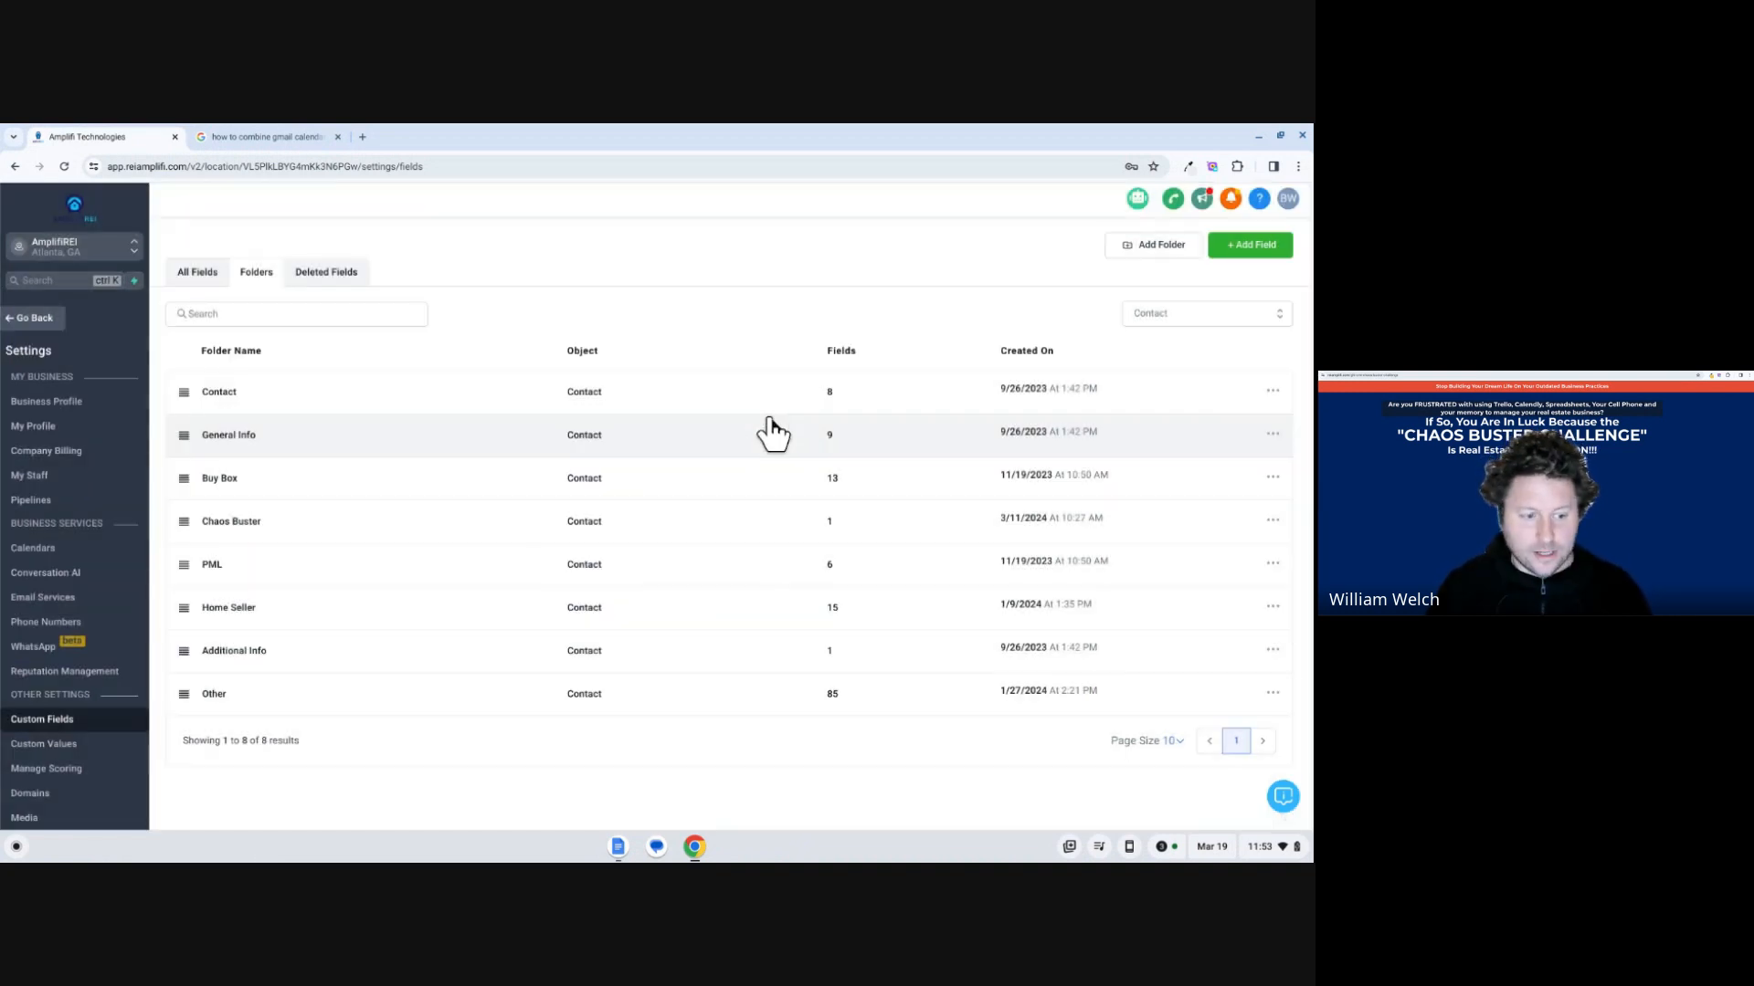
Open the Buy Box folder and look through its custom fields on both pages.
{"action": "left_click", "coordinate": [208, 482]}
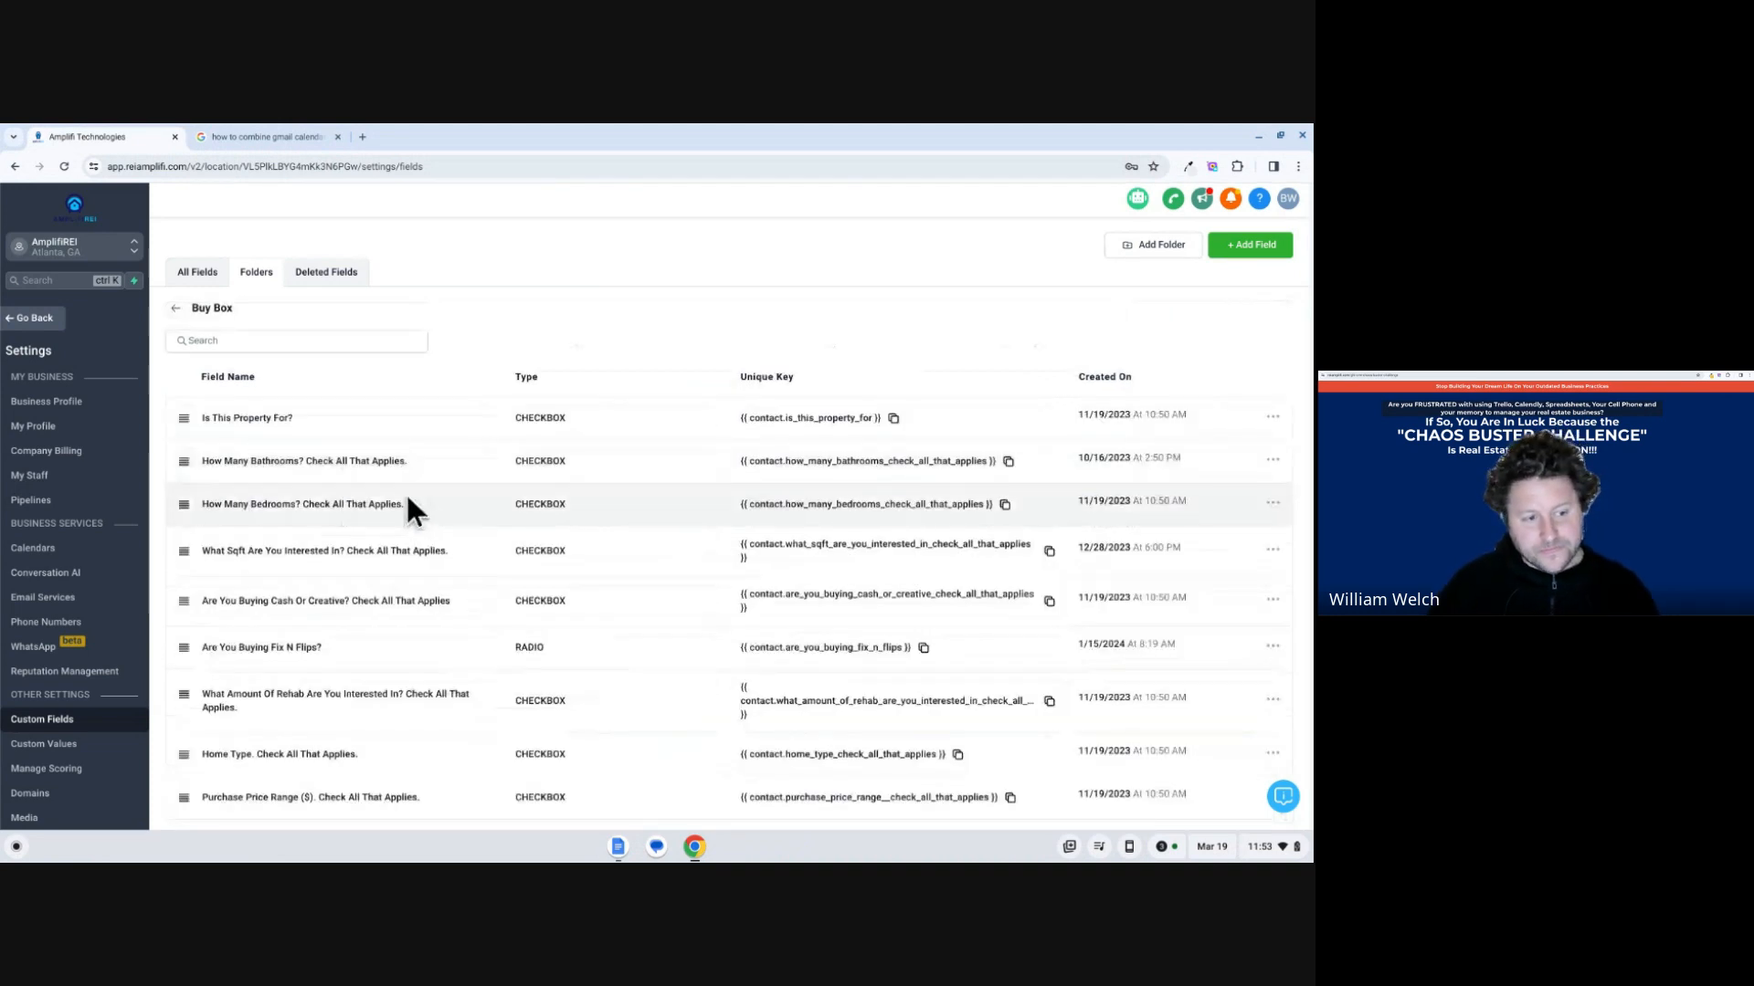
{"action": "scroll", "coordinate": [316, 415], "scroll_direction": "down", "scroll_amount": 1}
{"action": "scroll", "coordinate": [316, 438], "scroll_direction": "down", "scroll_amount": 1}
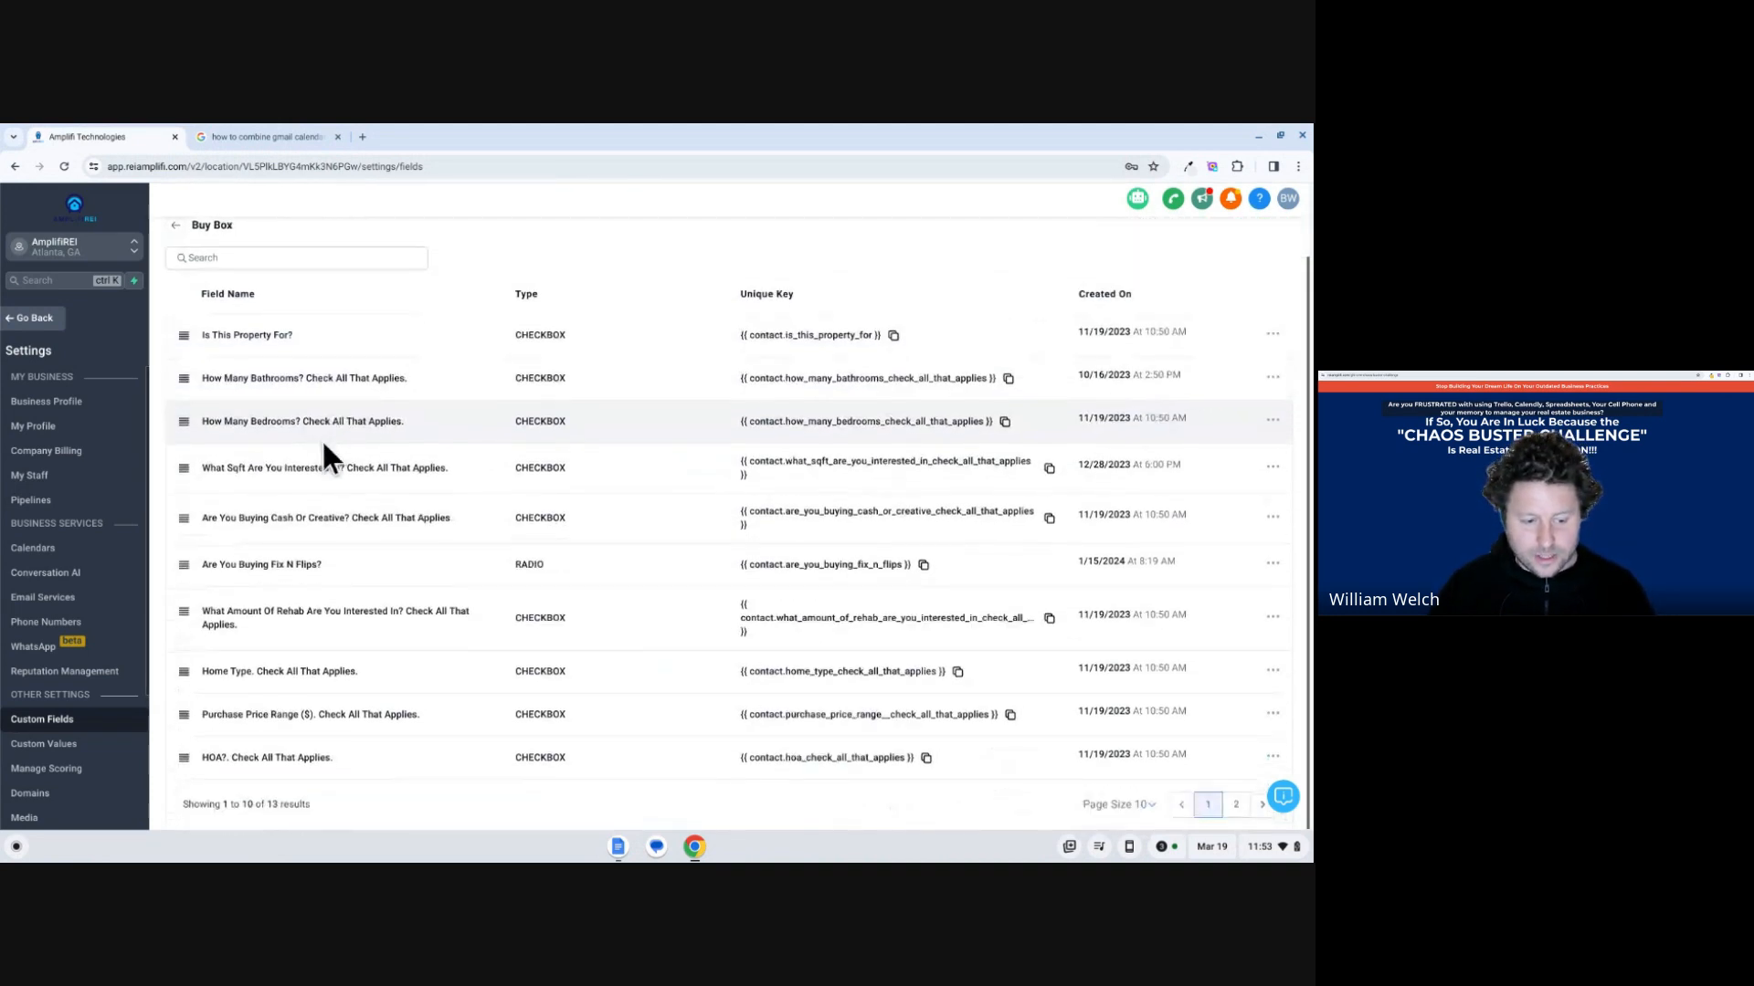
{"action": "left_click", "coordinate": [1236, 805]}
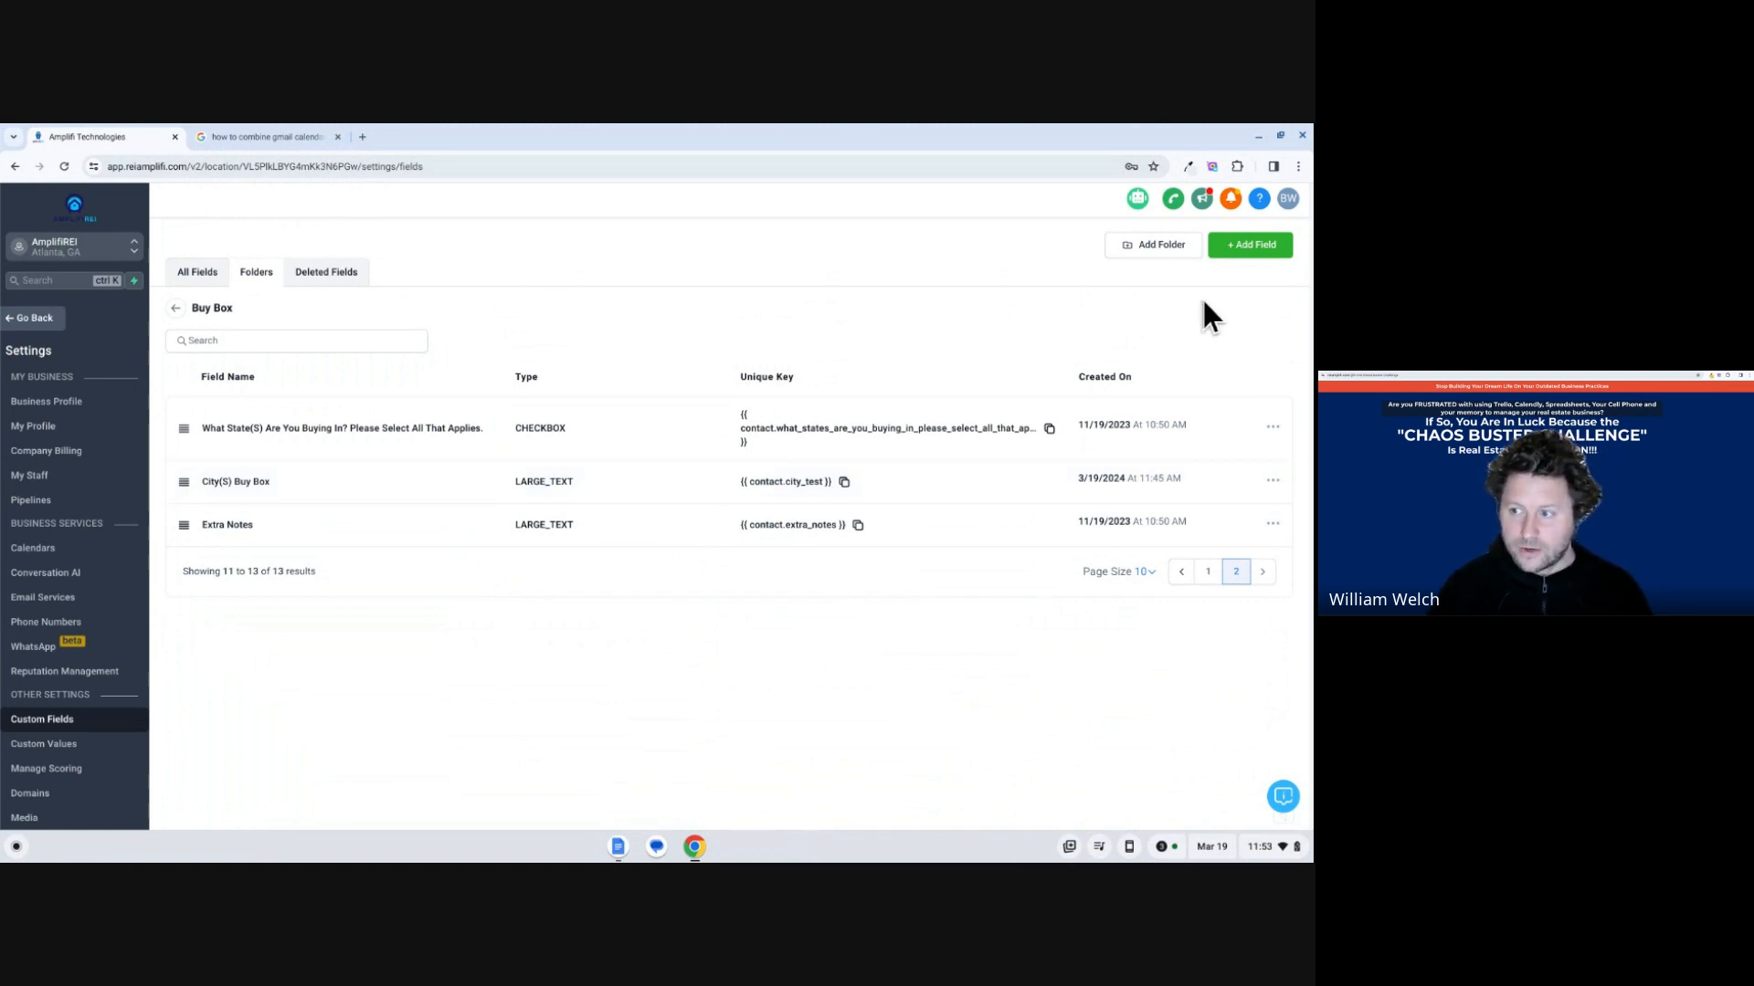
Start a new custom field in the Buy Box folder and preview the available text, value and choice field types.
{"action": "left_click", "coordinate": [1244, 256]}
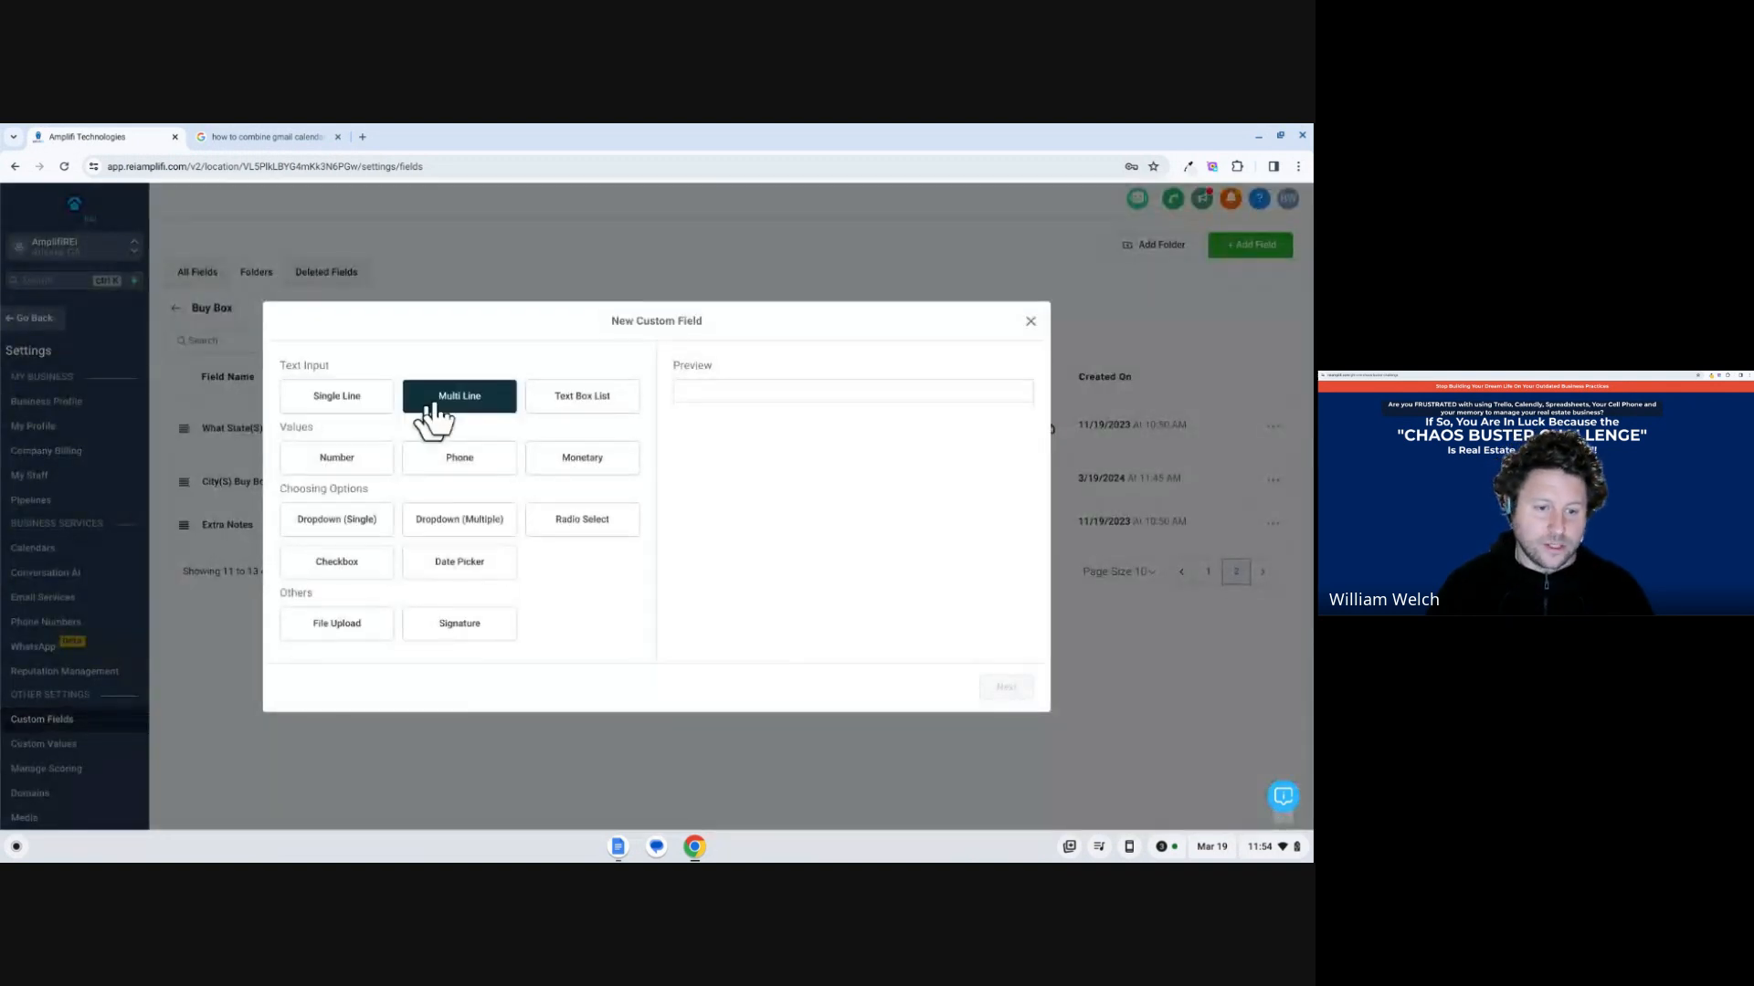
{"action": "left_click", "coordinate": [546, 420]}
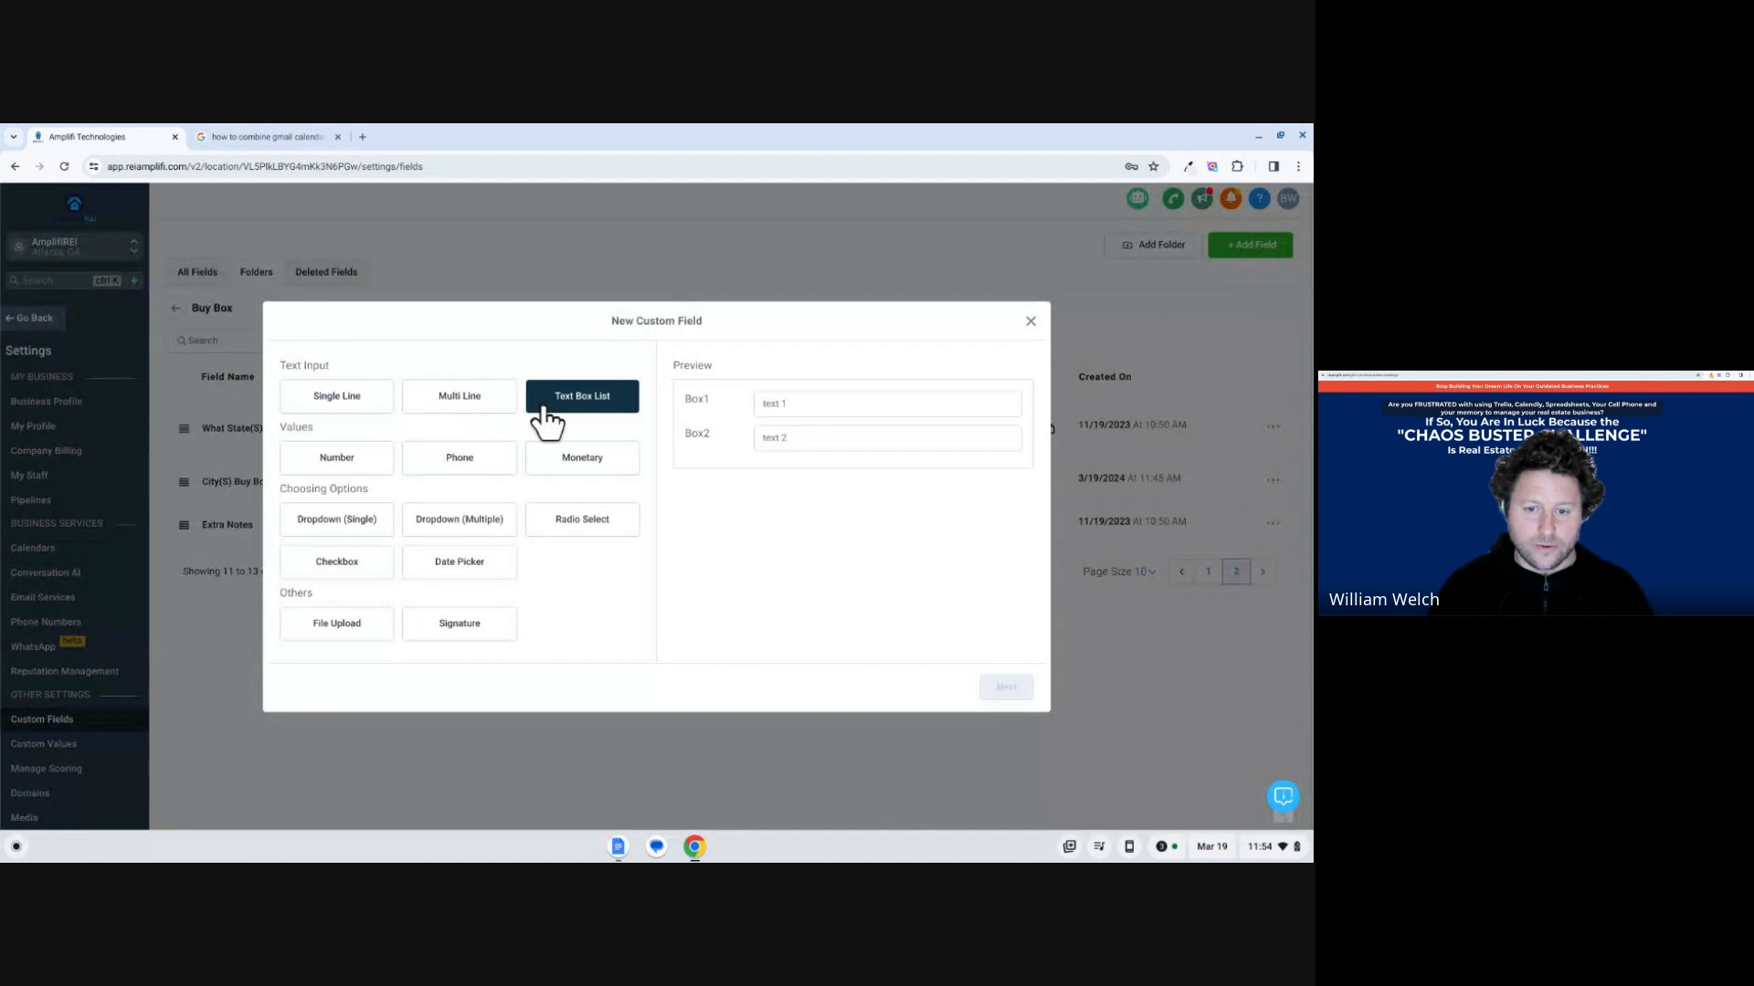
{"action": "left_click", "coordinate": [474, 406]}
{"action": "left_click", "coordinate": [376, 399]}
{"action": "left_click", "coordinate": [367, 456]}
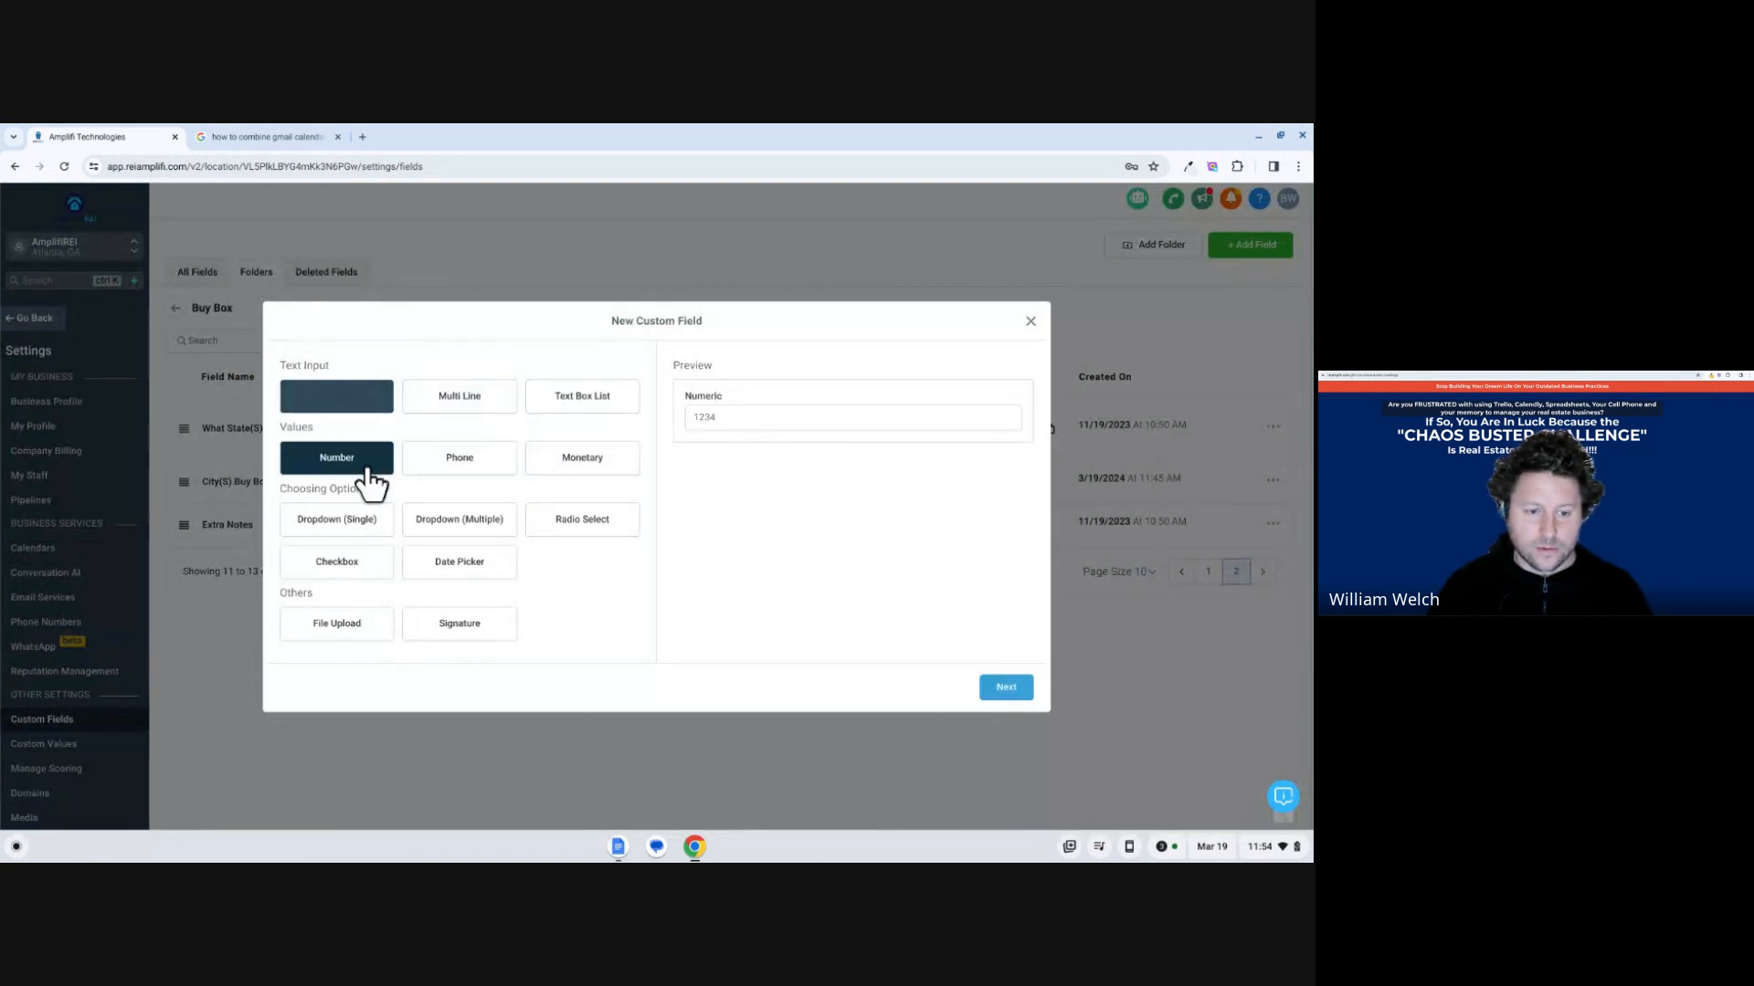
{"action": "left_click", "coordinate": [467, 459]}
{"action": "left_click", "coordinate": [594, 466]}
{"action": "left_click", "coordinate": [584, 525]}
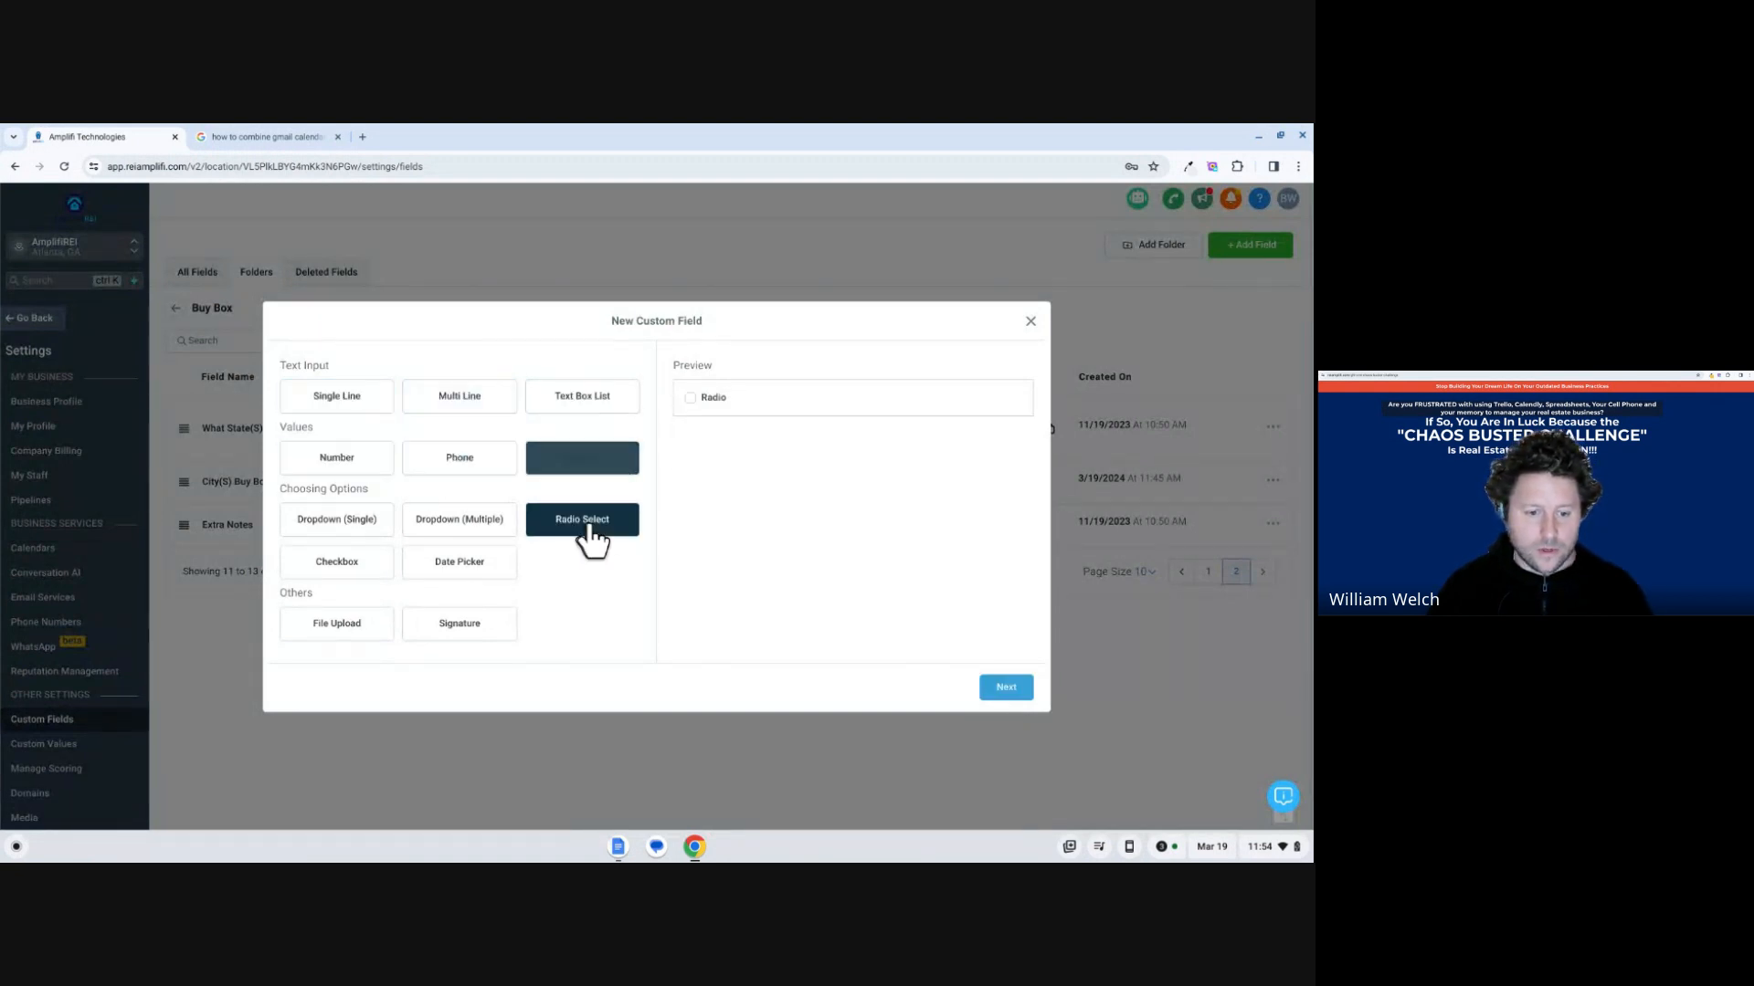
{"action": "left_click", "coordinate": [425, 527]}
{"action": "left_click", "coordinate": [355, 528]}
{"action": "left_click", "coordinate": [358, 566]}
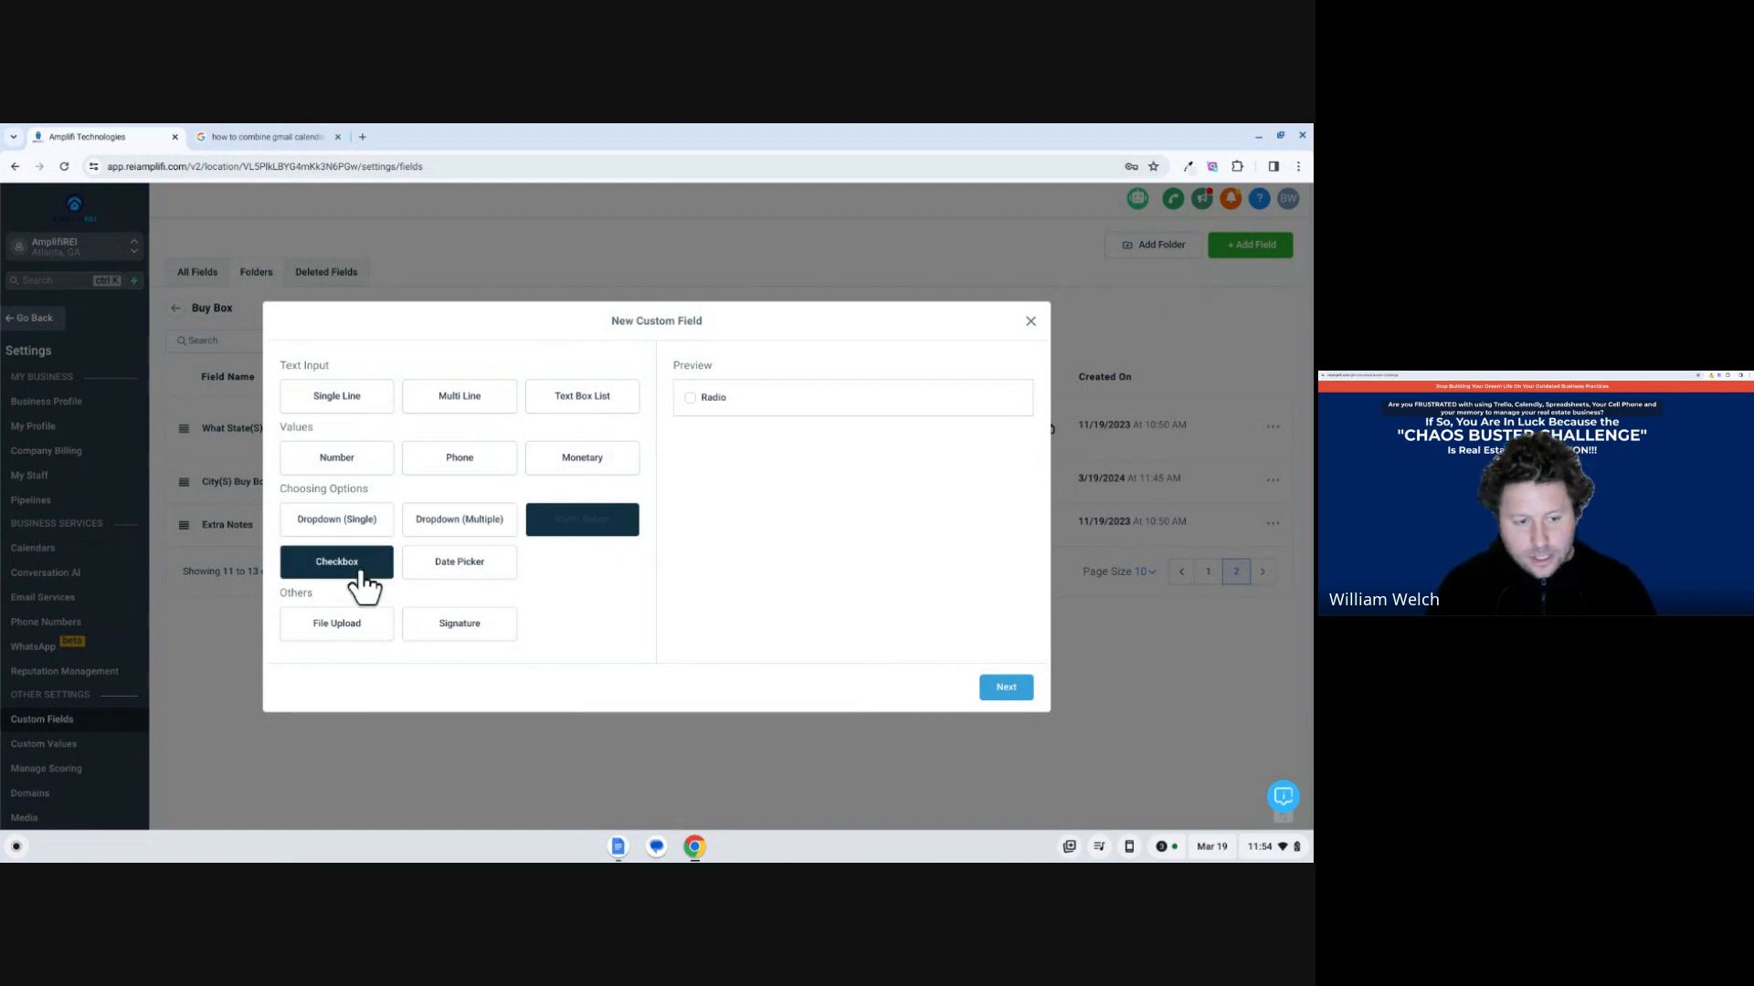
{"action": "left_click", "coordinate": [361, 461]}
{"action": "left_click", "coordinate": [365, 404]}
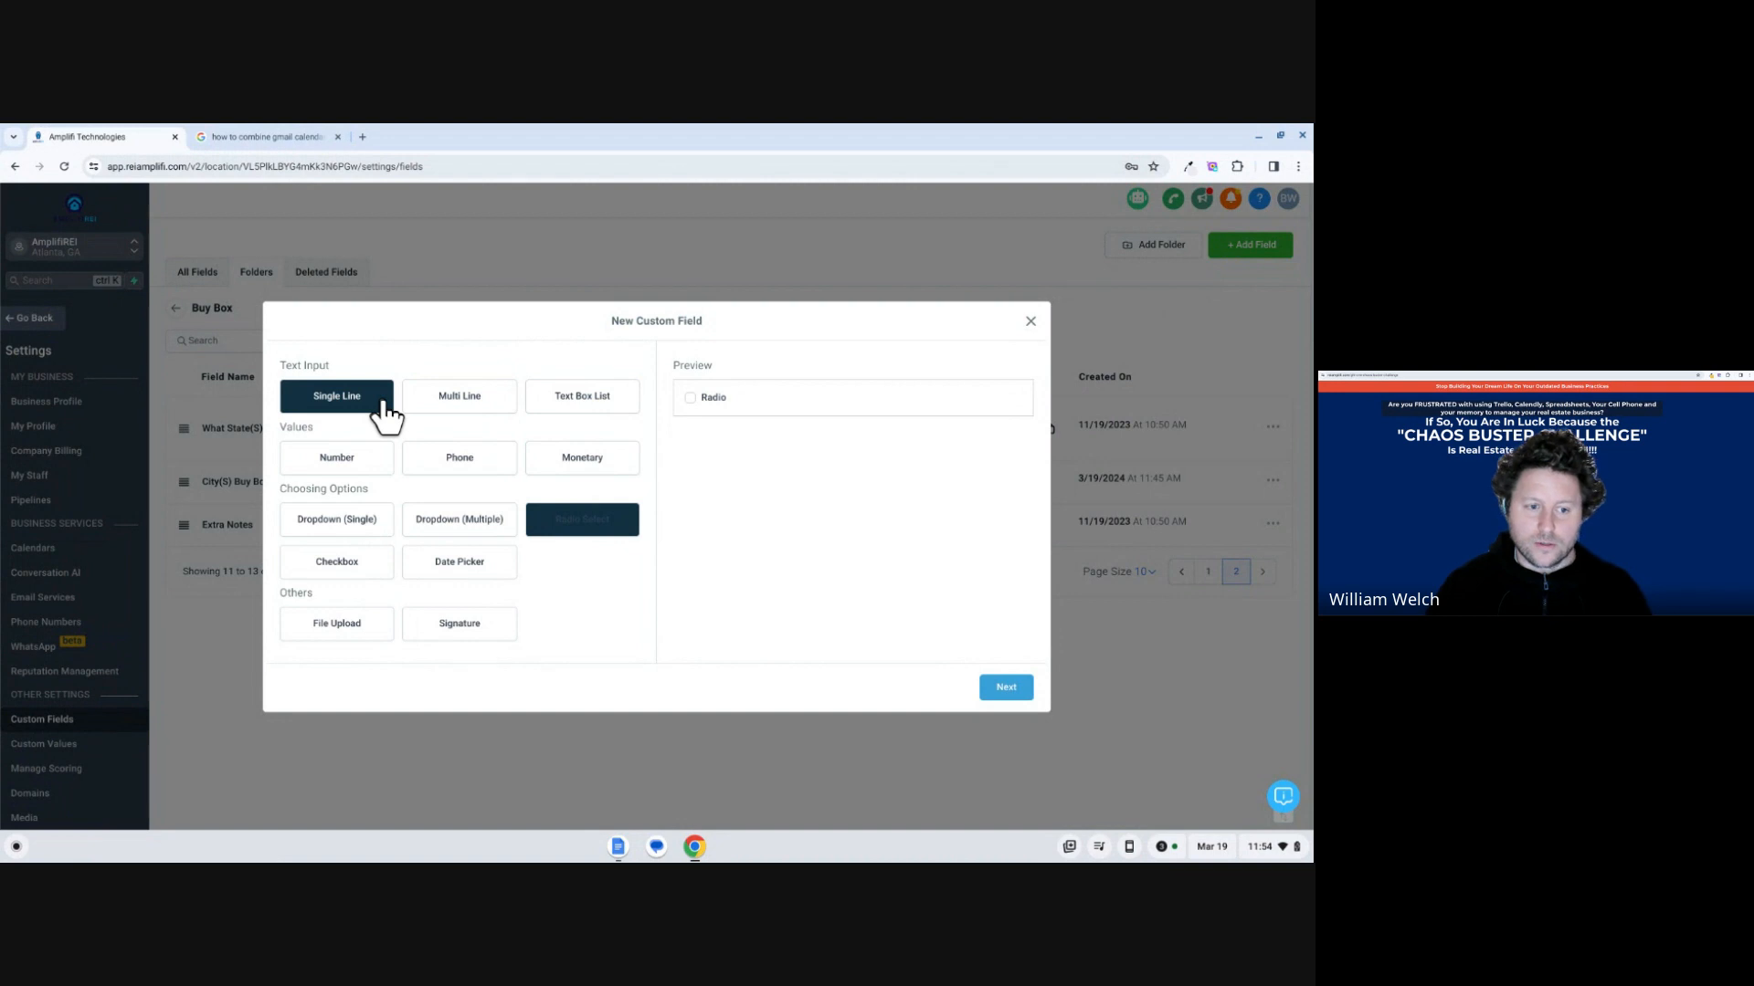
{"action": "left_click", "coordinate": [382, 404]}
{"action": "left_click", "coordinate": [450, 418]}
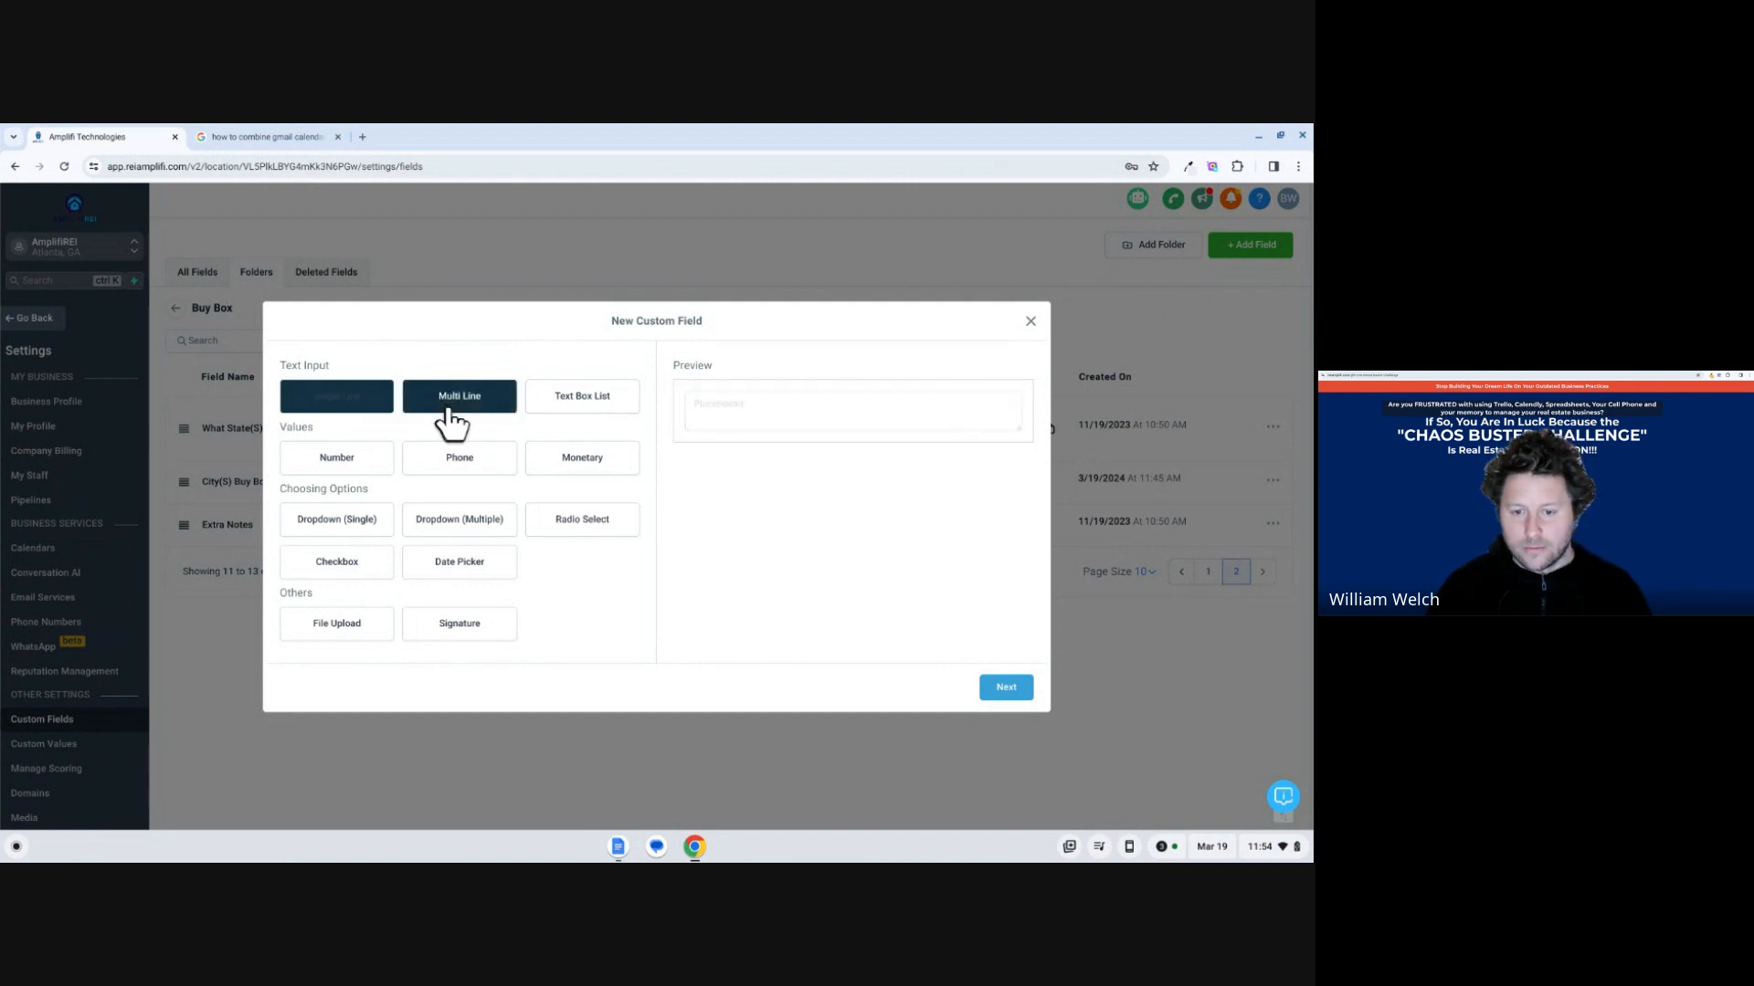
{"action": "left_click", "coordinate": [552, 402]}
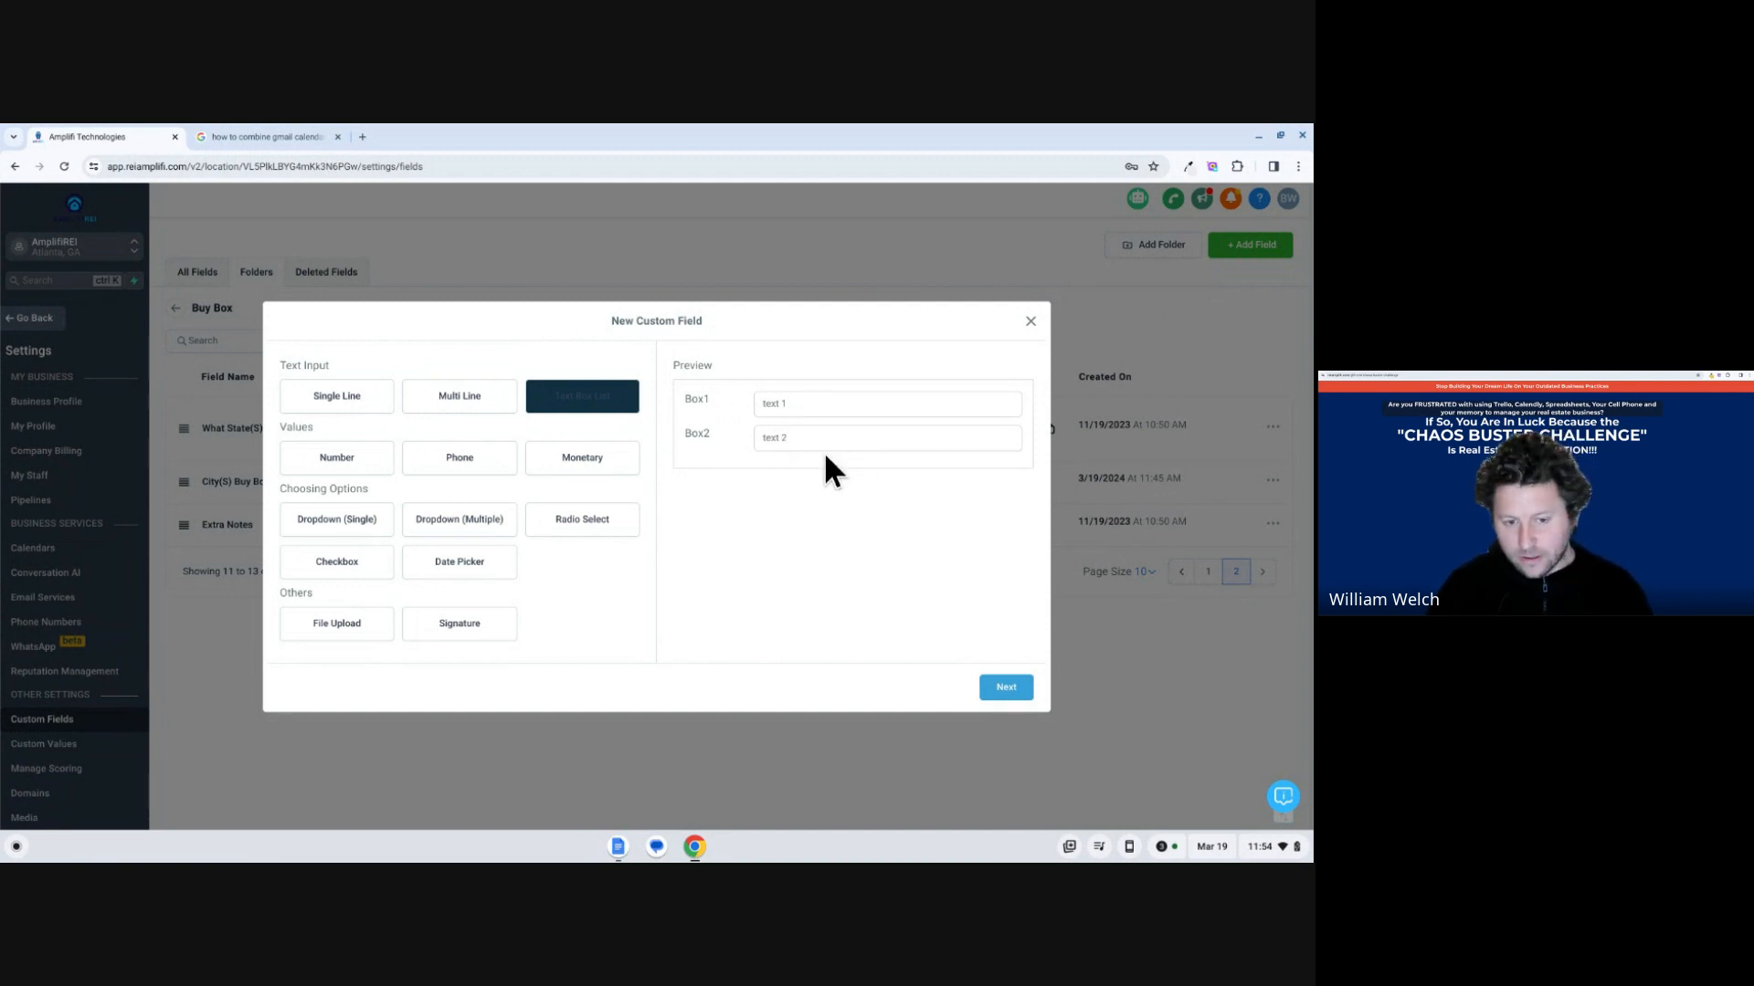
Choose the Multi Line type for the new custom field and proceed to naming it.
{"action": "left_click", "coordinate": [501, 422]}
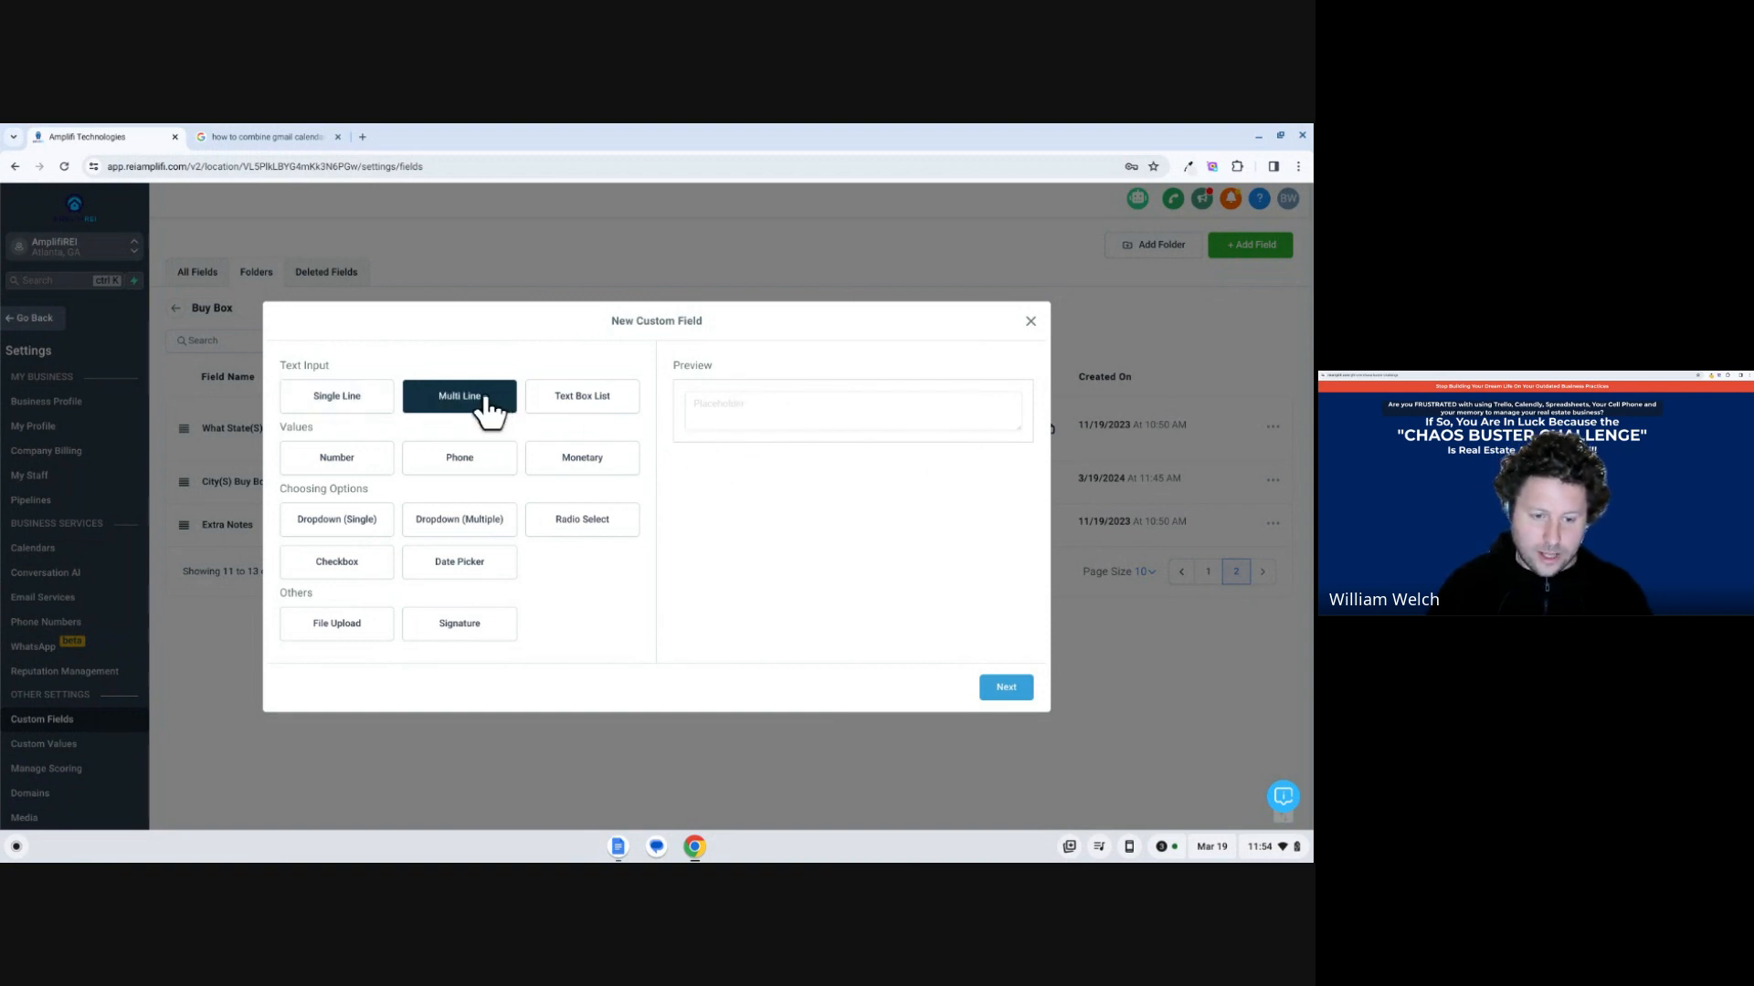
{"action": "left_click", "coordinate": [1000, 698]}
{"action": "left_click", "coordinate": [354, 472]}
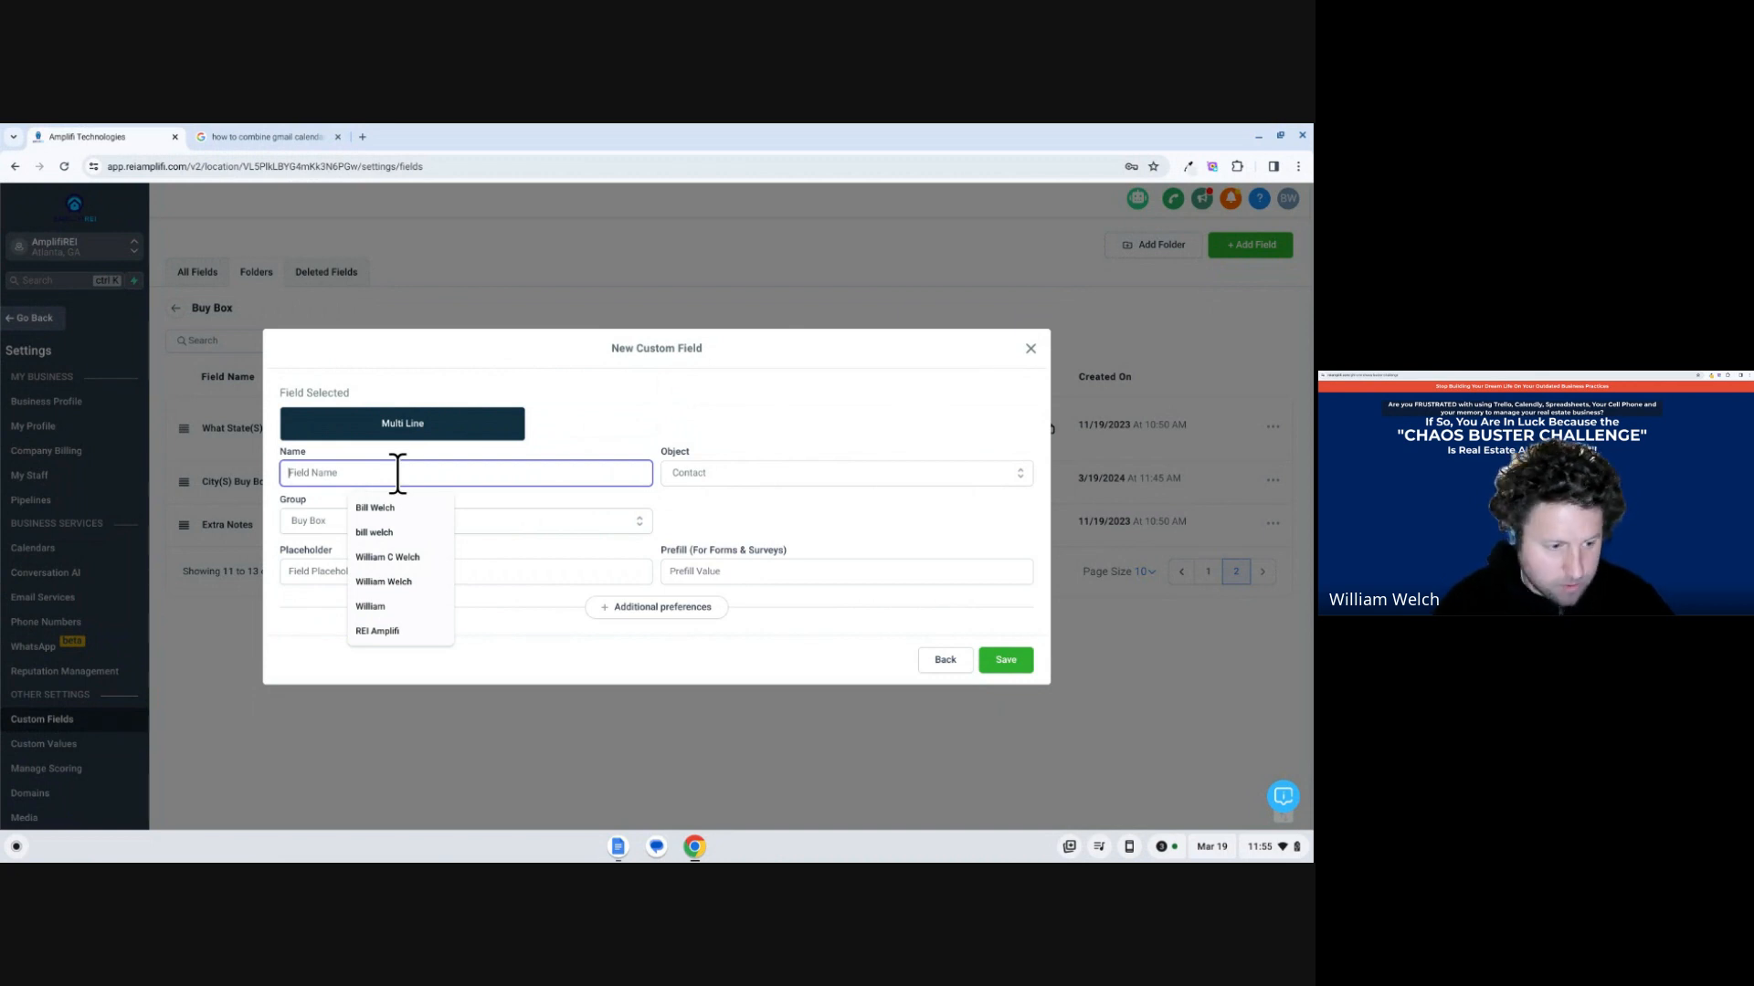
{"action": "type", "text": "Inve"}
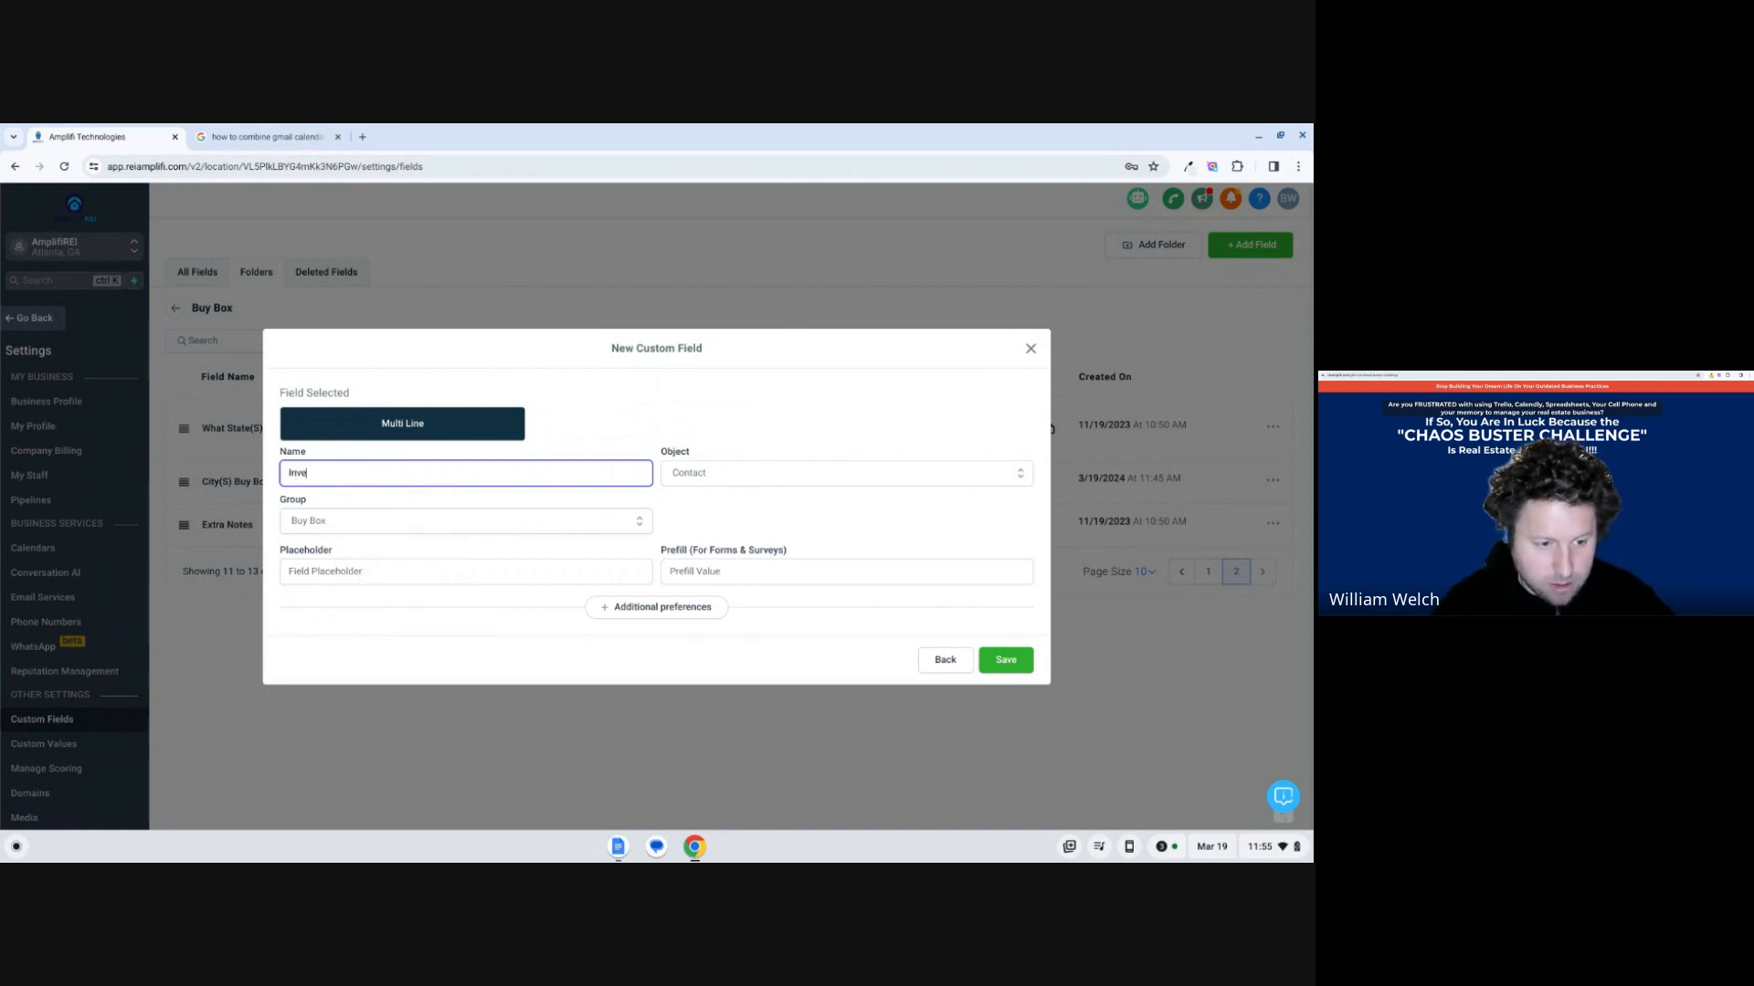
{"action": "type", "text": "stor Buy"}
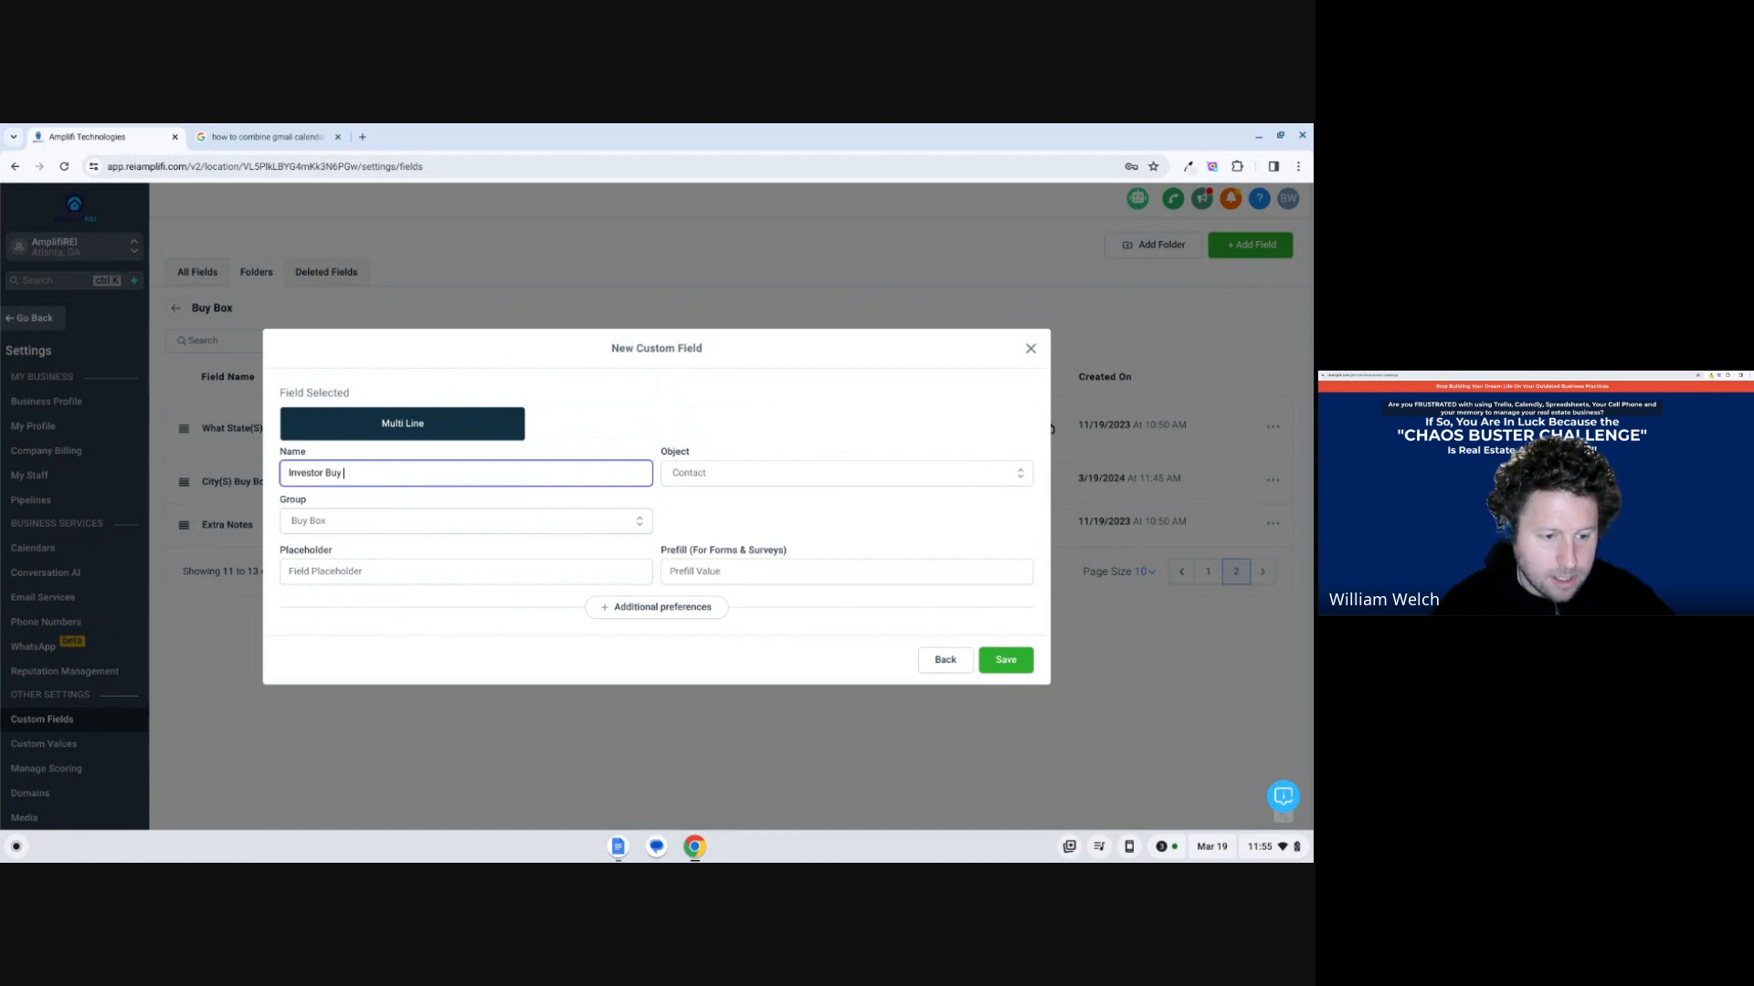
{"action": "key", "text": "BackSpace"}
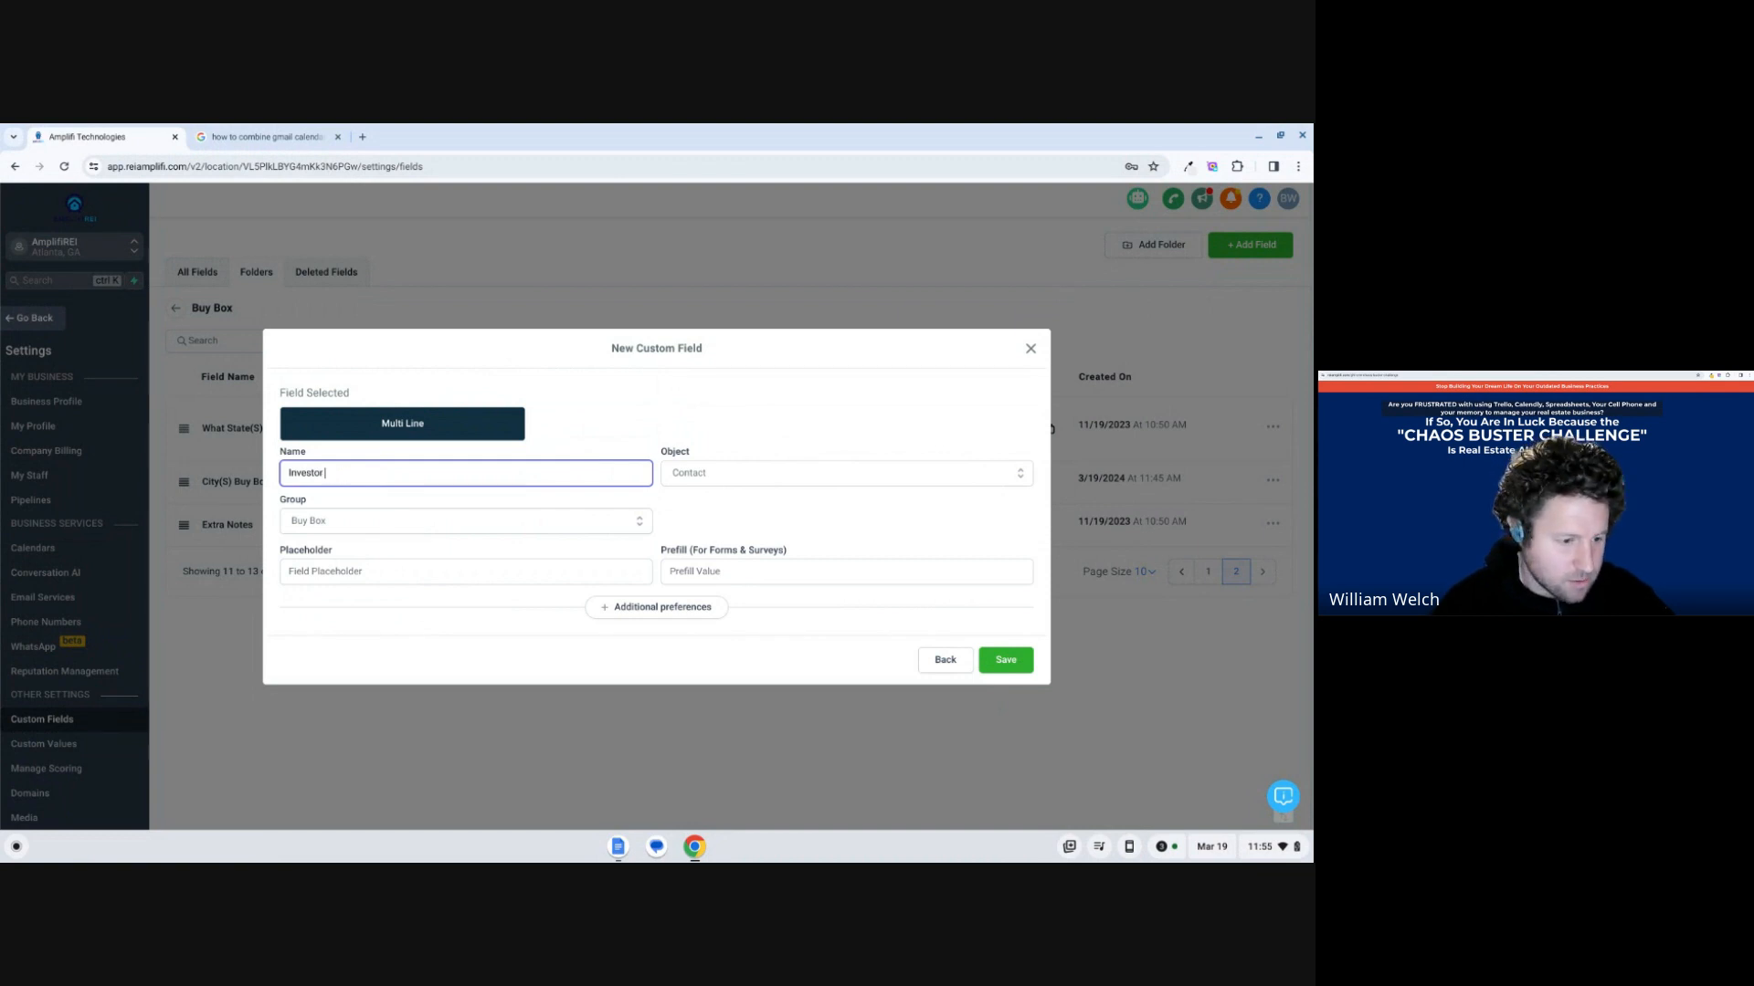
{"action": "key", "text": "BackSpace"}
{"action": "key", "text": "BackSpace"}
{"action": "key", "text": "BackSpace"}
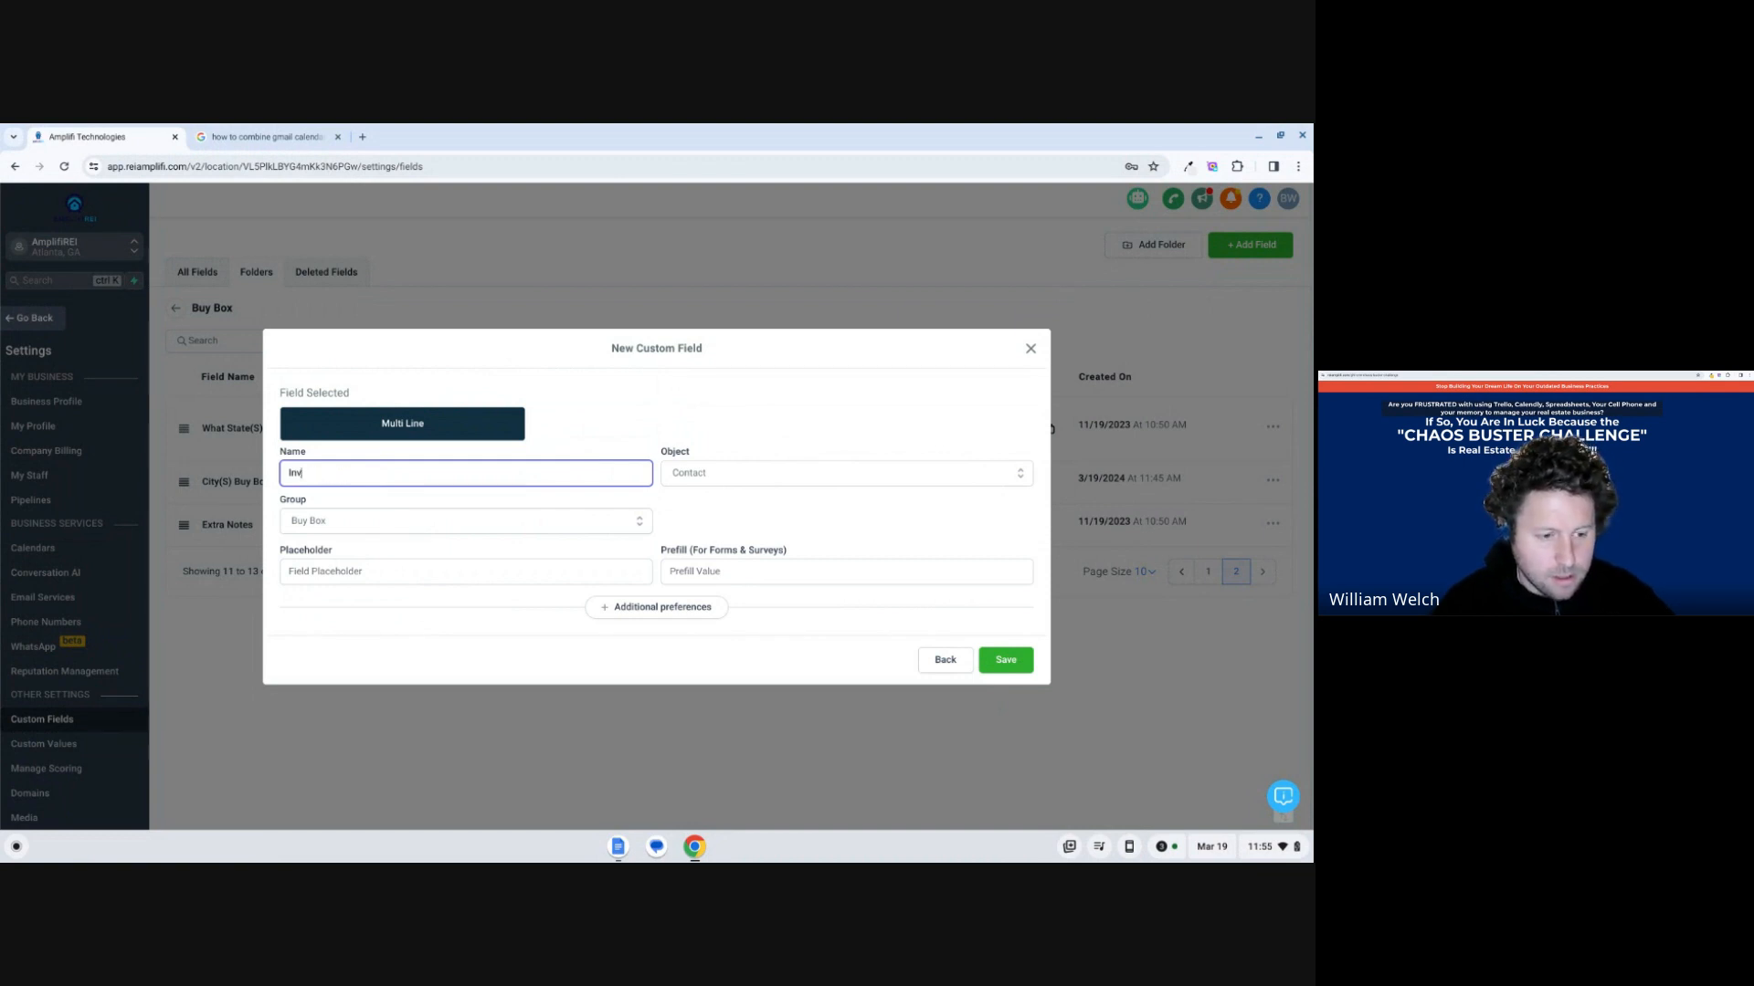
{"action": "key", "text": "BackSpace"}
{"action": "key", "text": "BackSpace"}
{"action": "key", "text": "BackSpace"}
{"action": "type", "text": "C"}
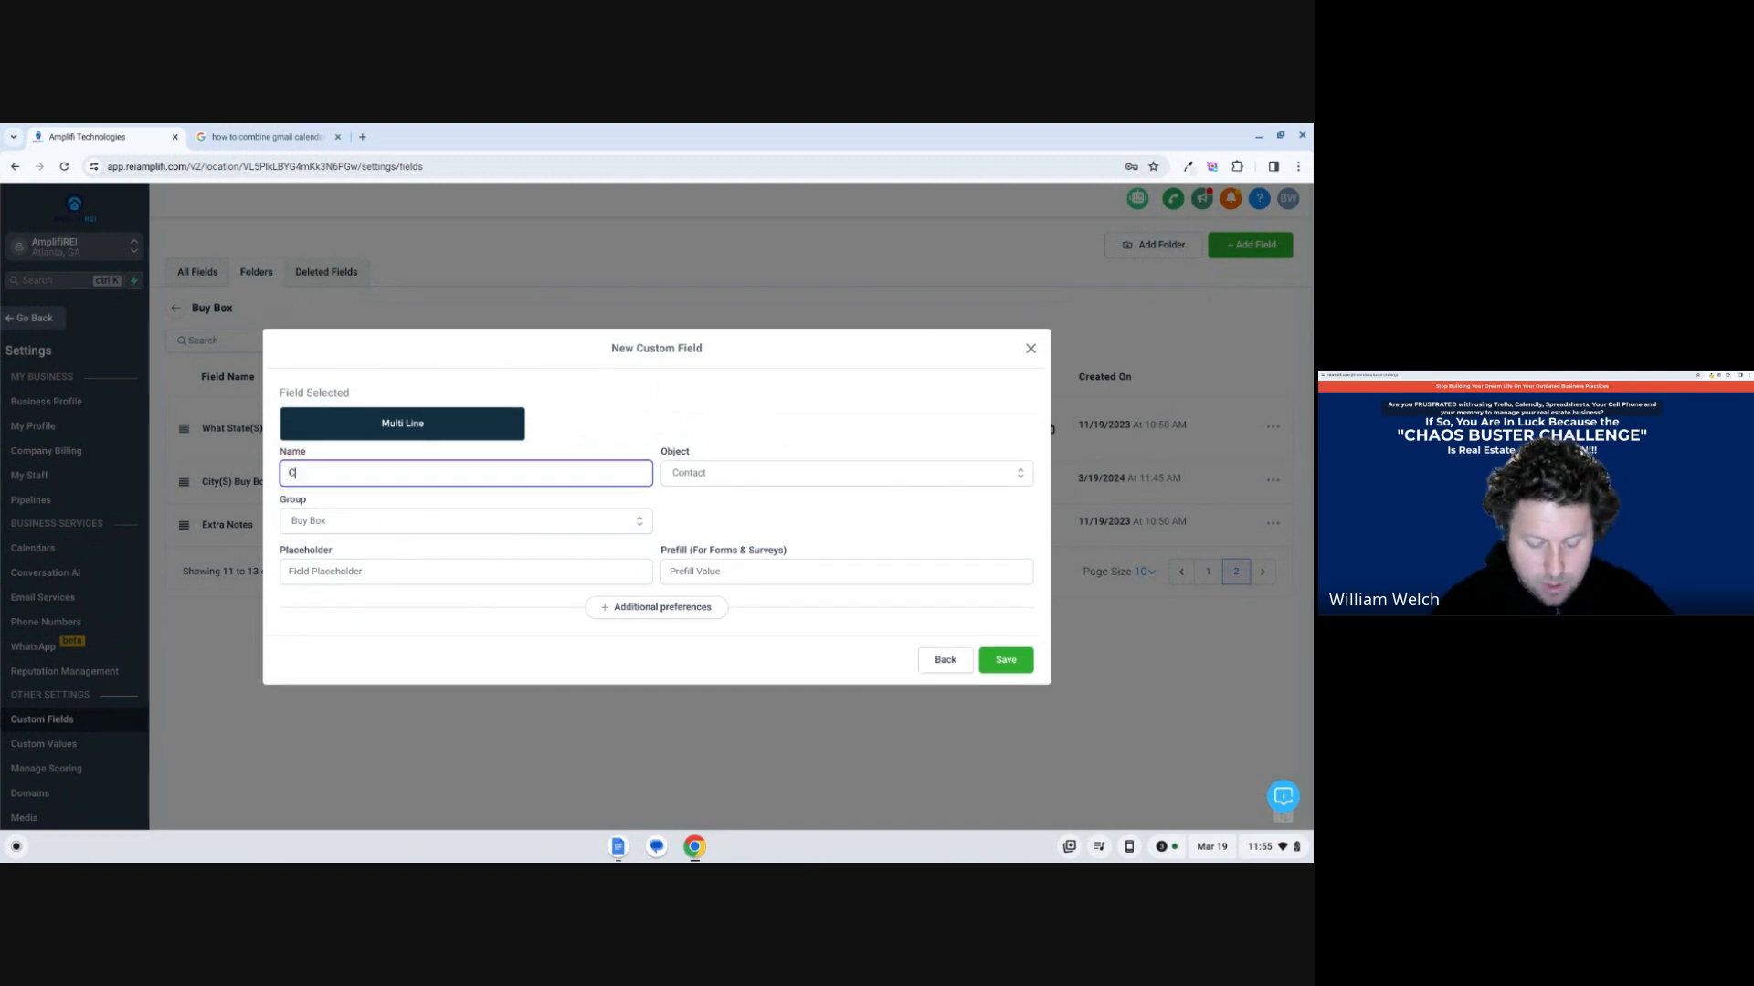
{"action": "key", "text": "BackSpace"}
Name the multi-line field "What cities are you buying?" and save it in the Buy Box folder.
{"action": "type", "text": "What c"}
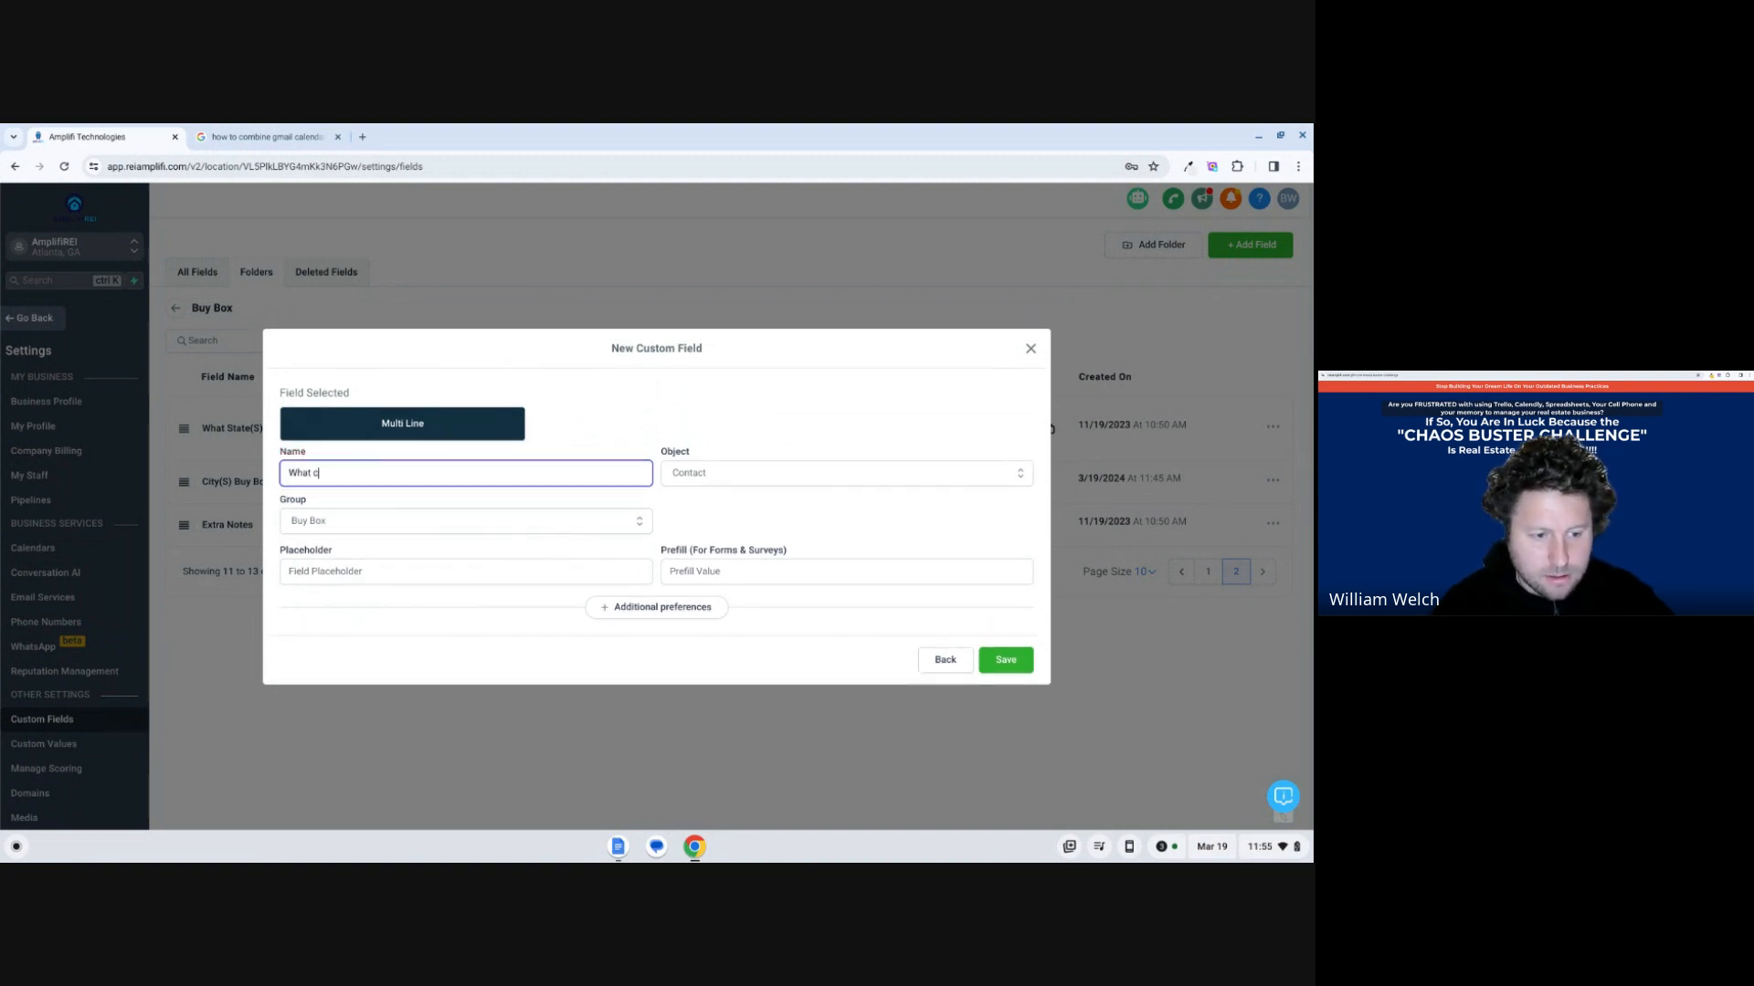
{"action": "type", "text": "ities are yo"}
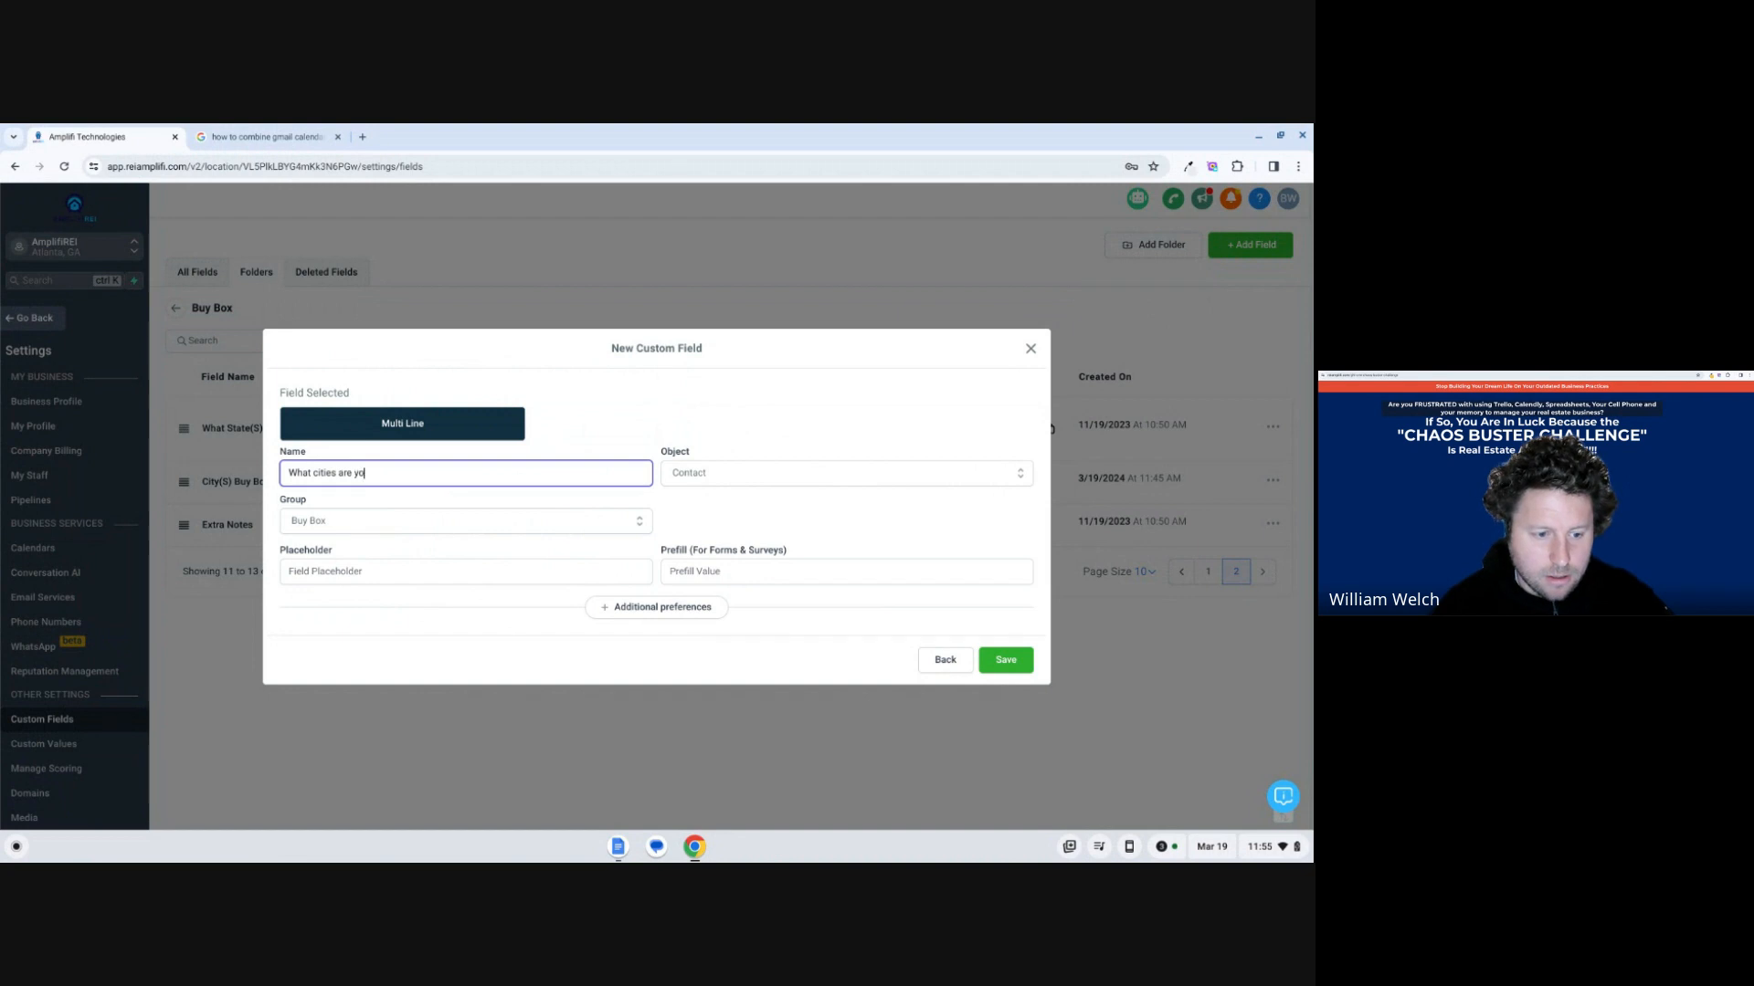
{"action": "type", "text": "u buy"}
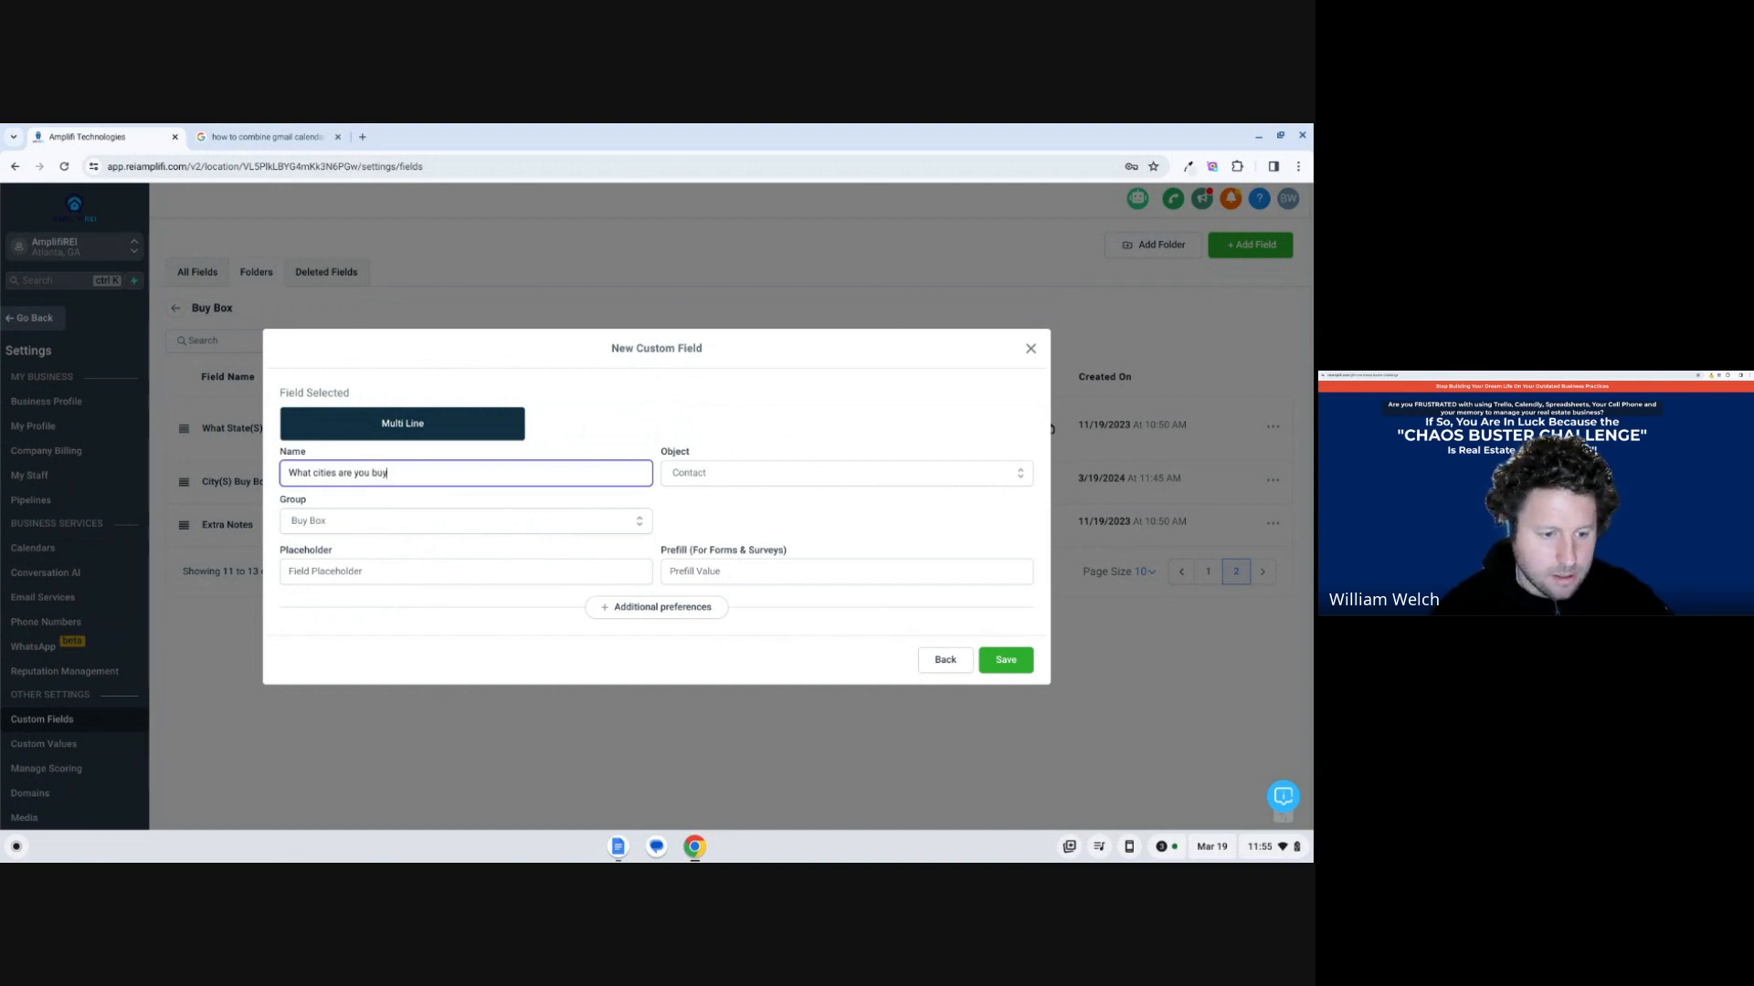
{"action": "type", "text": "ing??"}
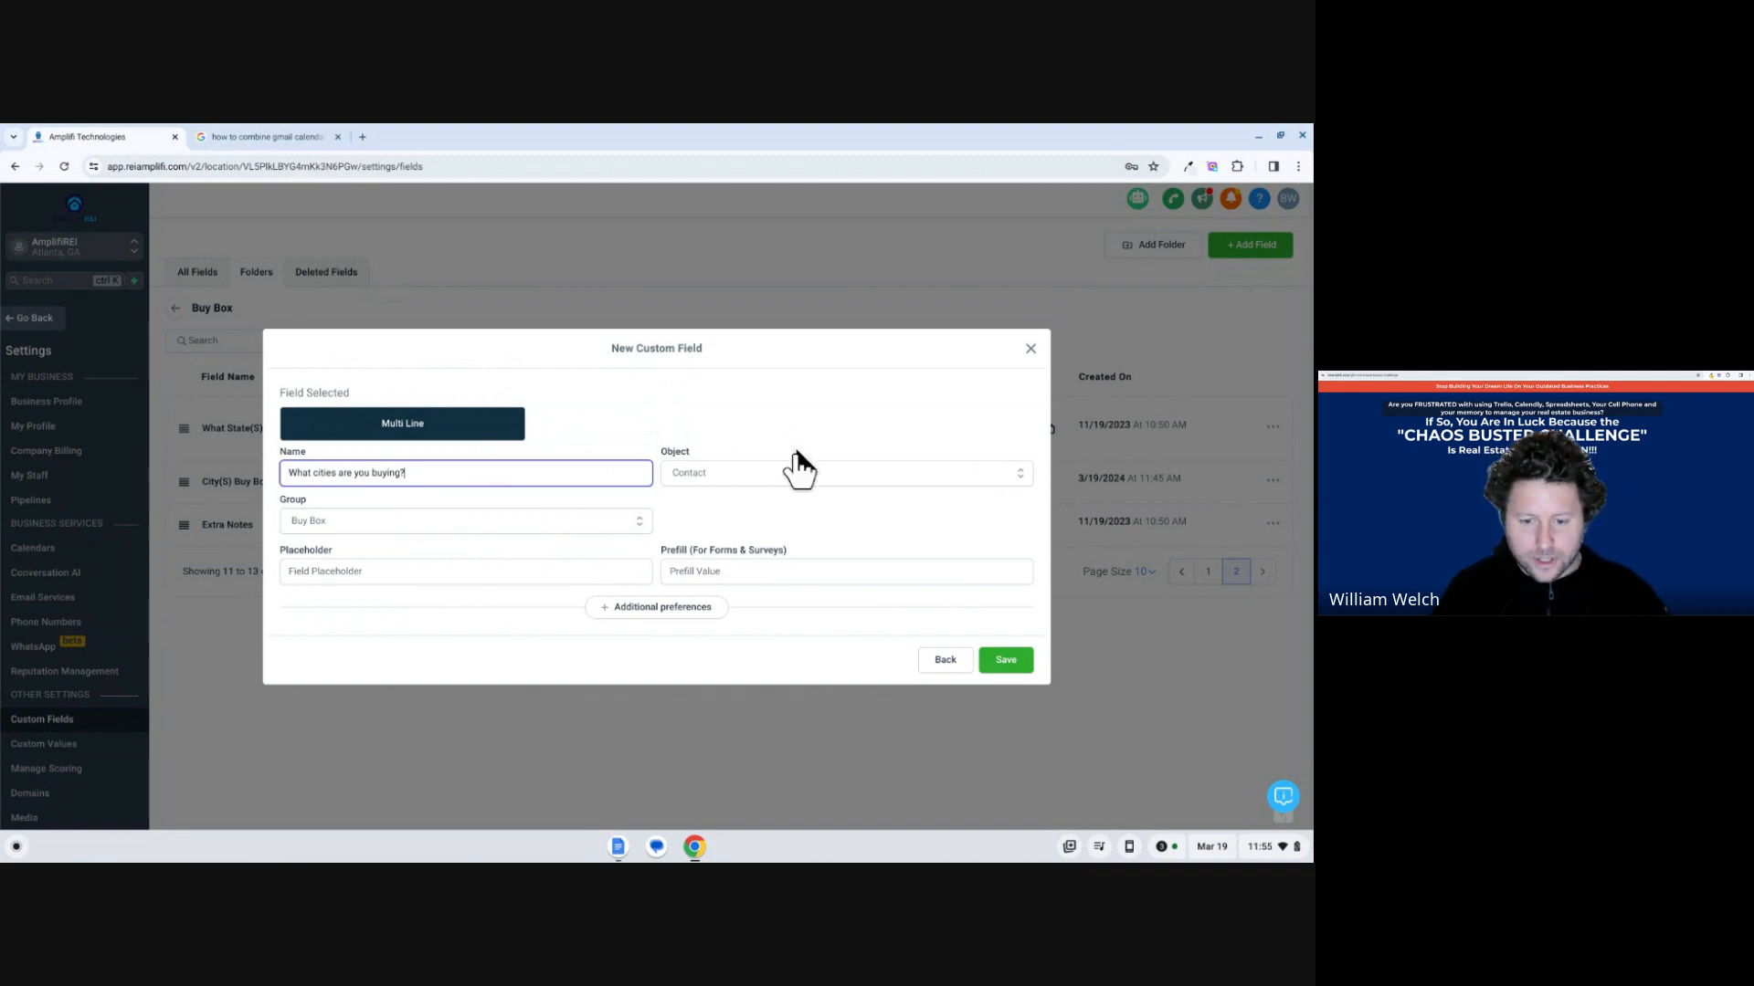
{"action": "left_click", "coordinate": [1014, 660]}
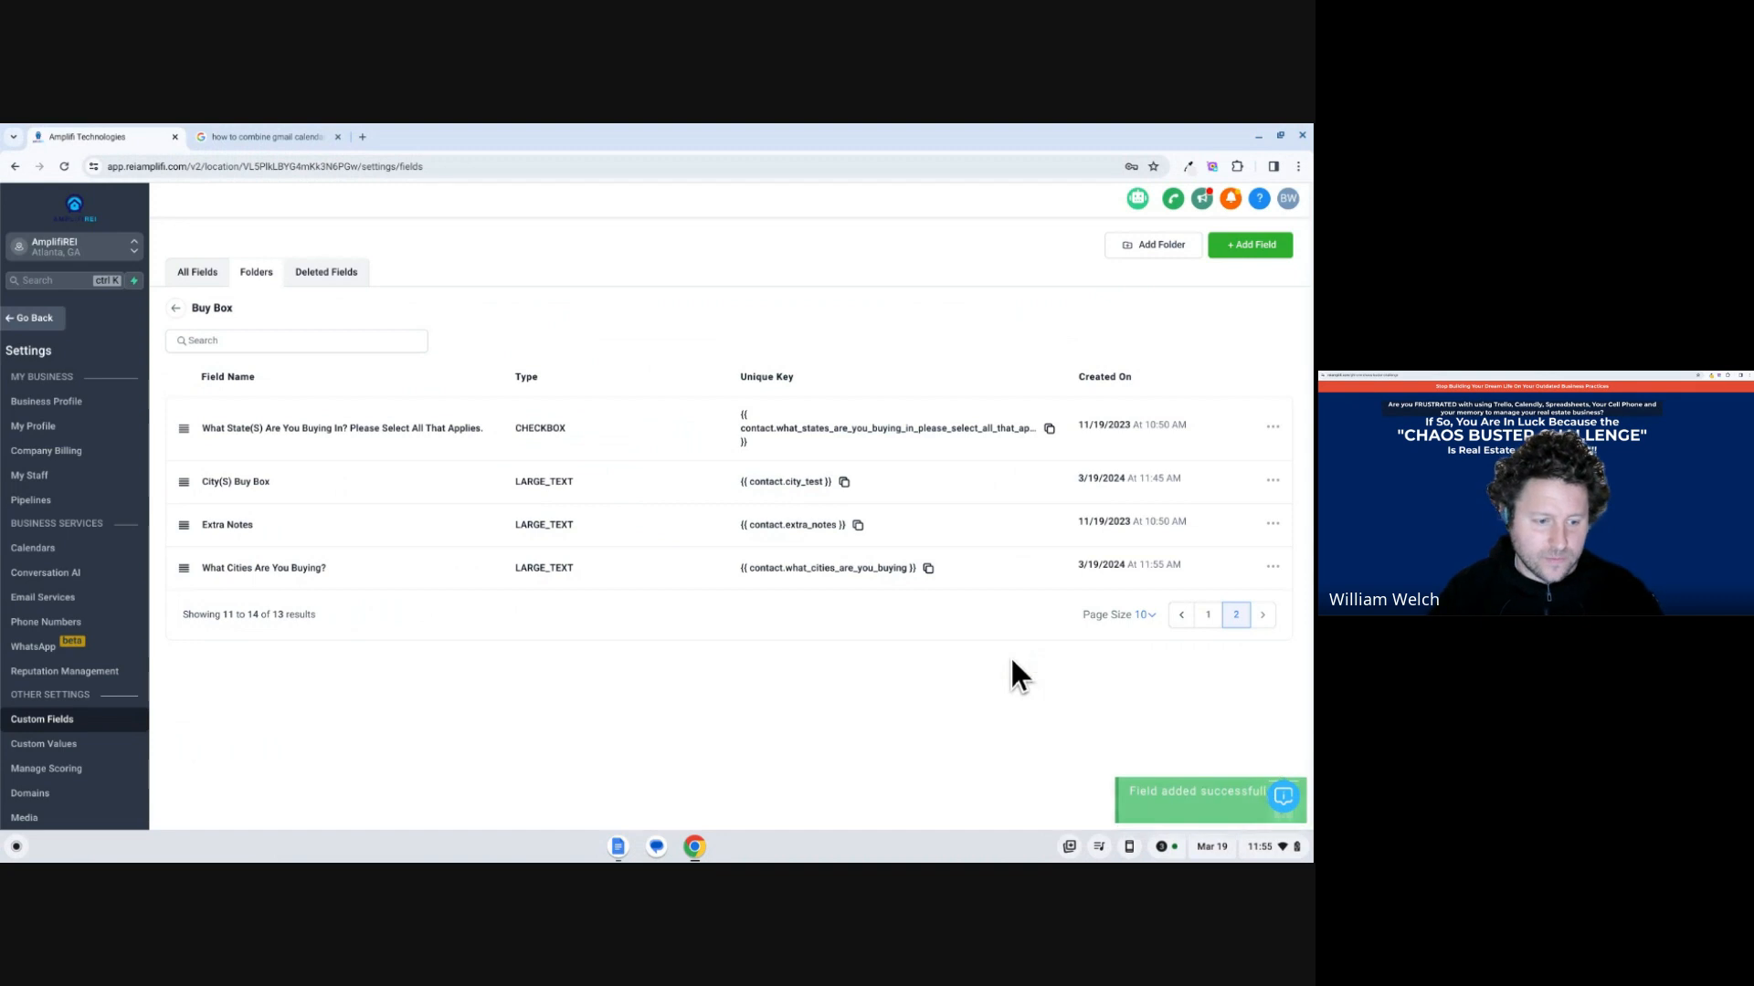
{"action": "triple_click", "coordinate": [279, 568]}
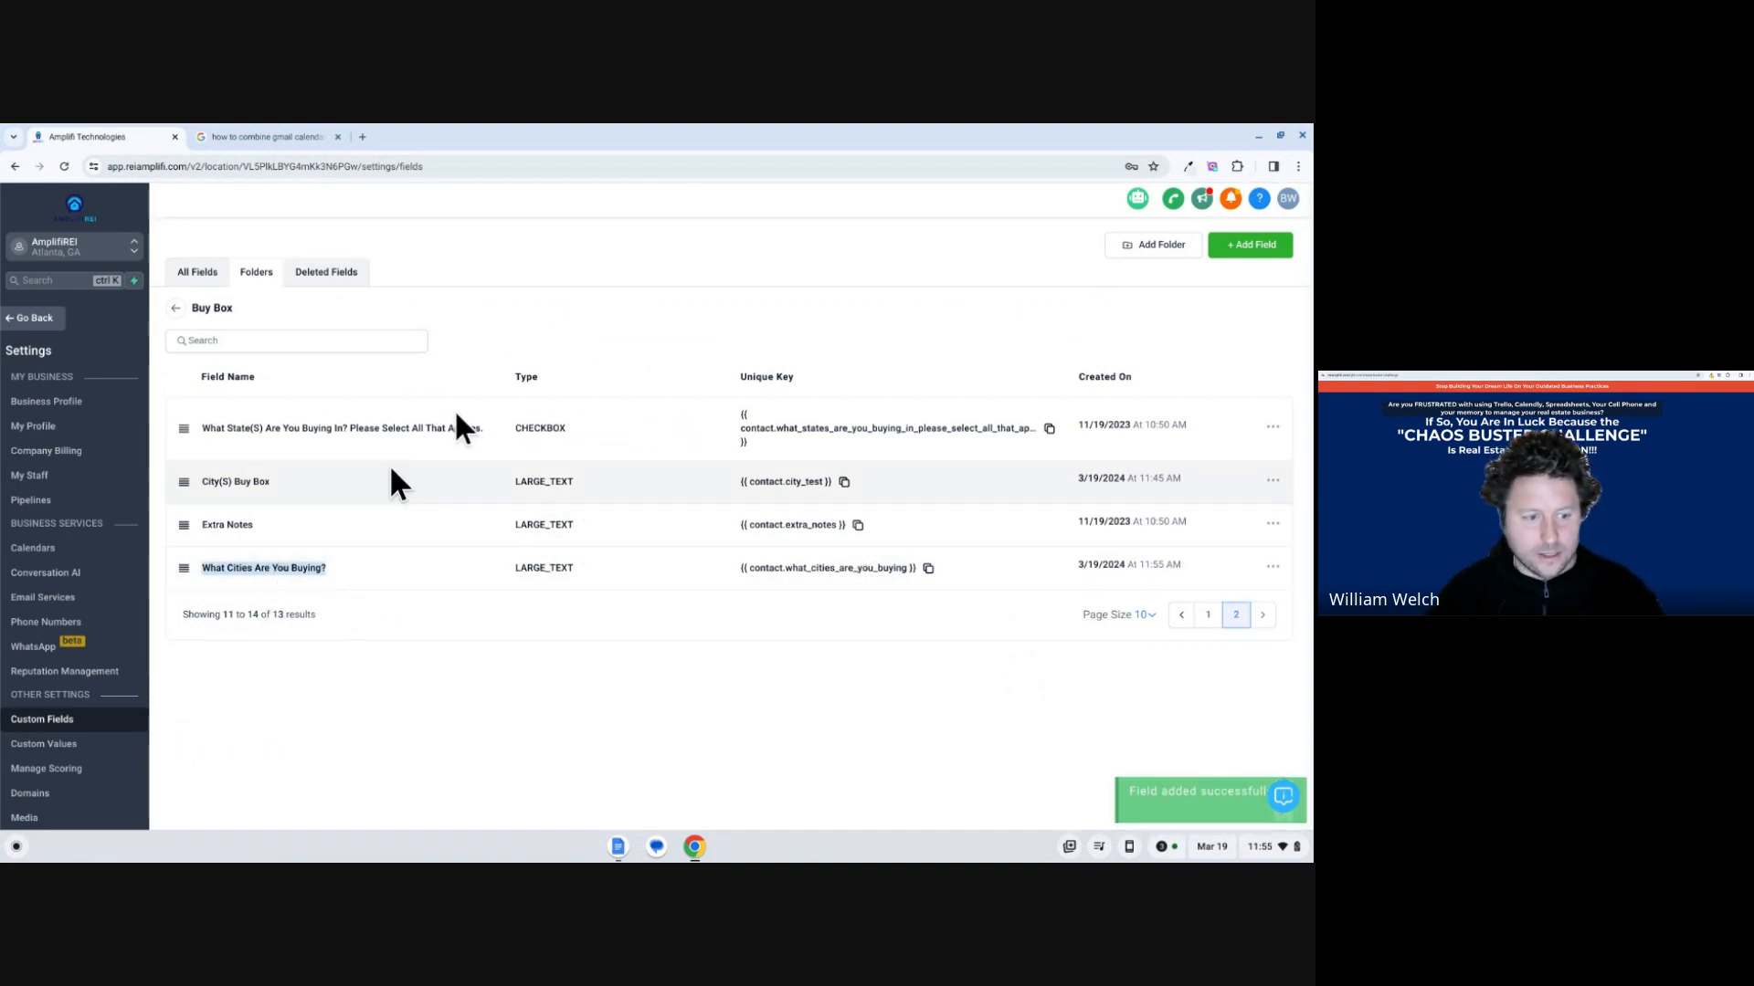
Delete the City(S) Buy Box field and move What Cities Are You Buying? above Extra Notes.
{"action": "left_click", "coordinate": [1274, 480]}
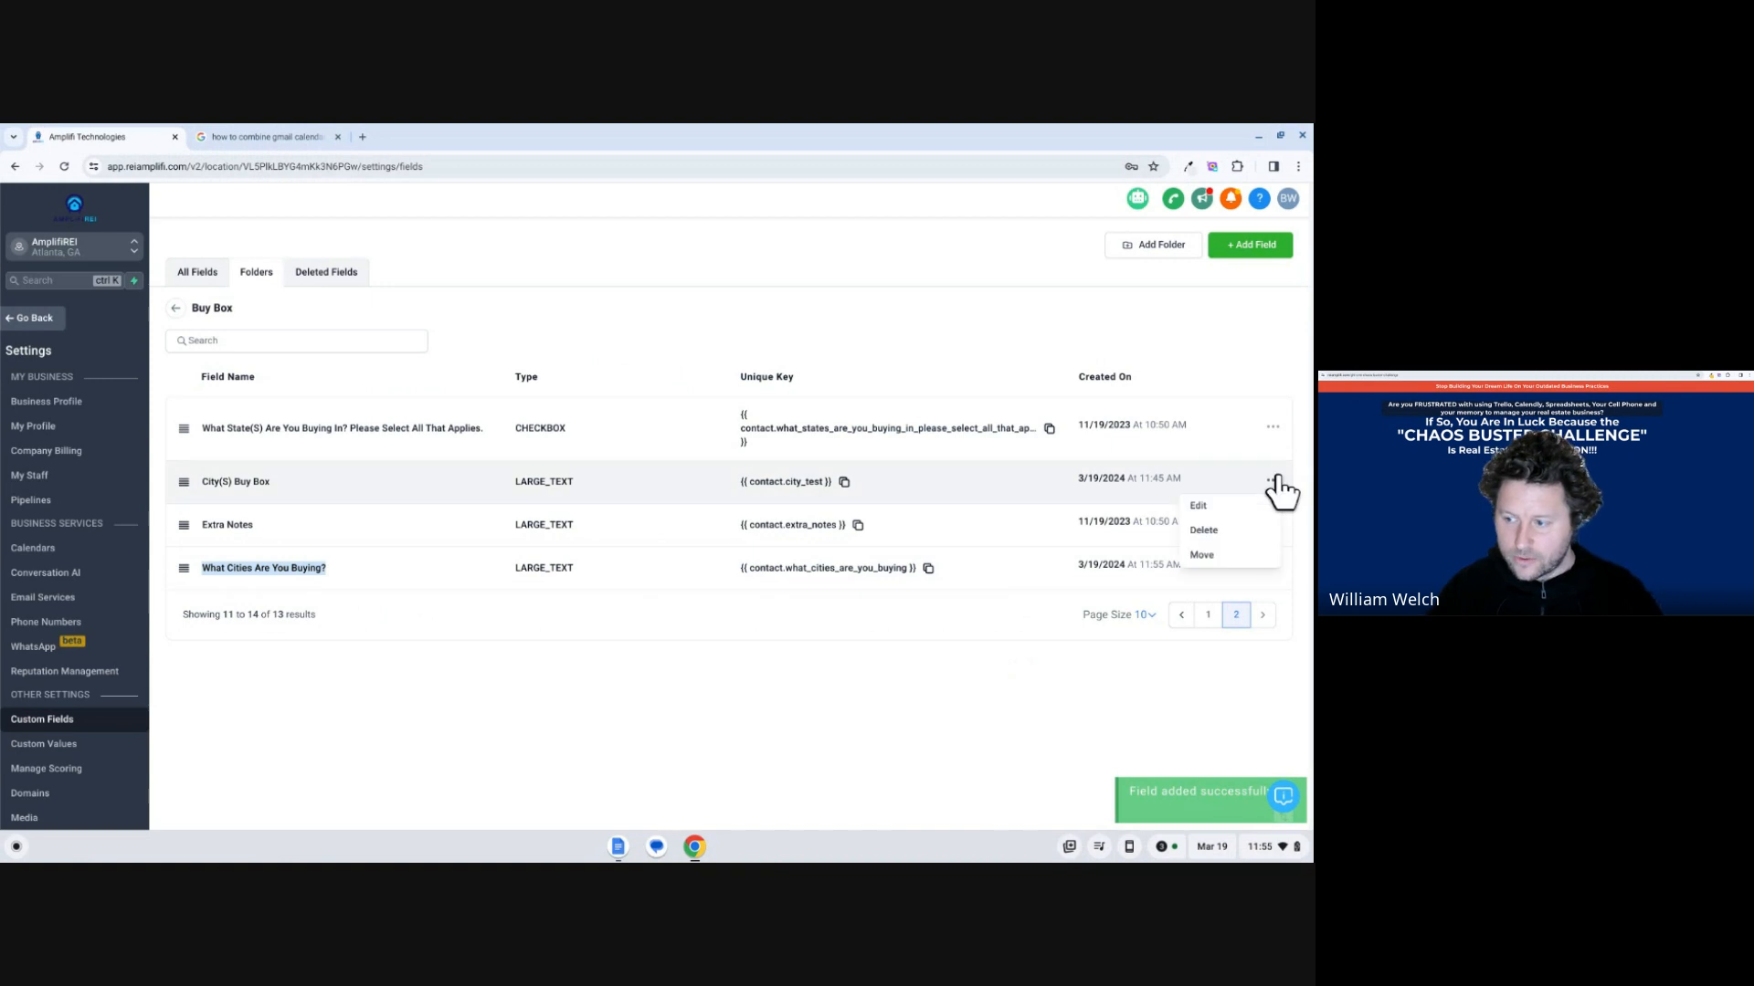
{"action": "left_click", "coordinate": [1237, 537]}
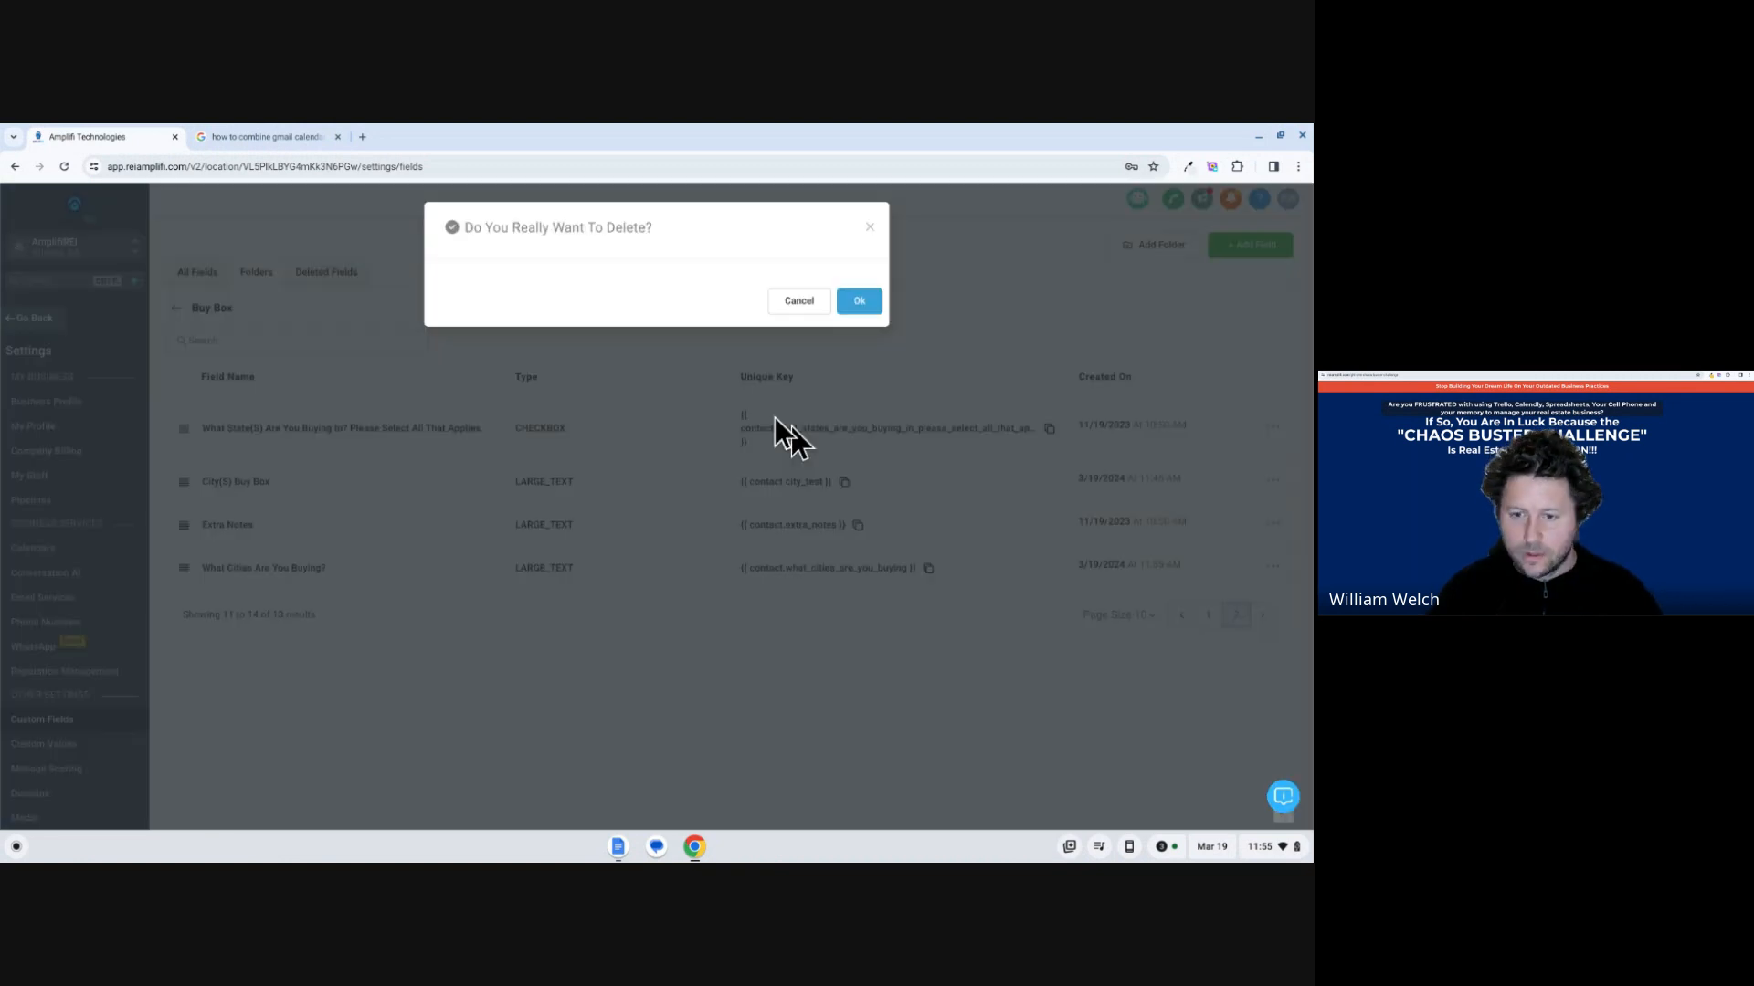
{"action": "left_click", "coordinate": [862, 299]}
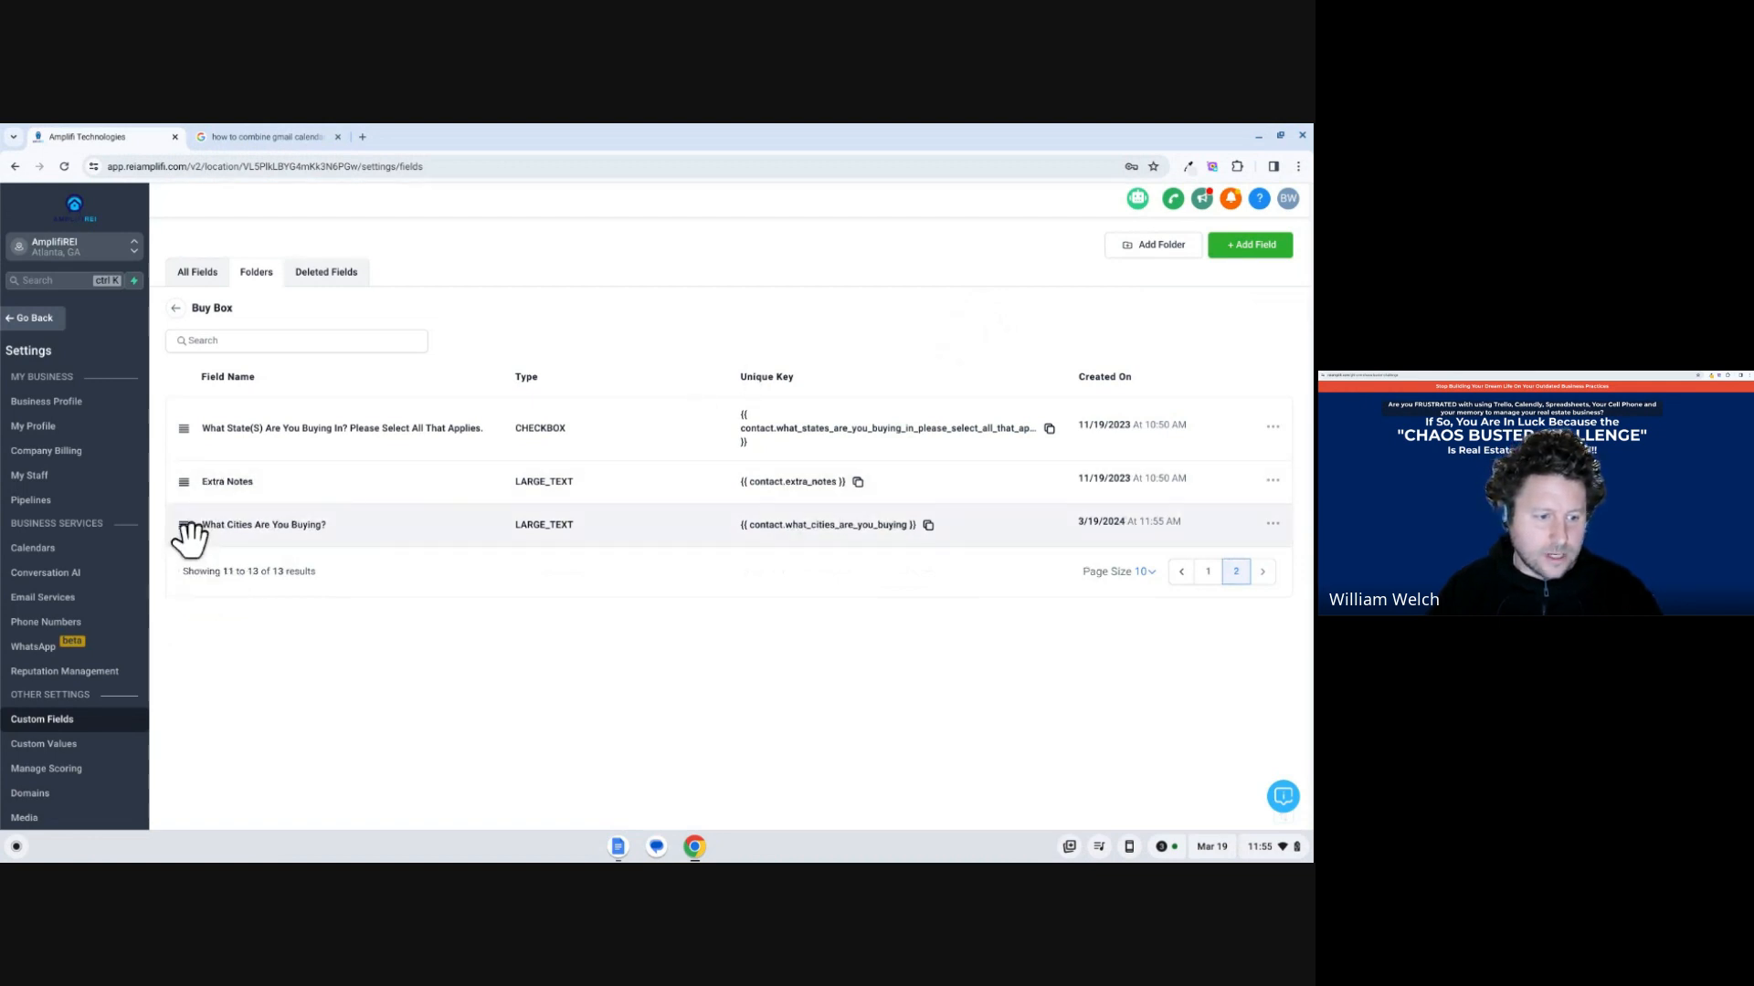
{"action": "left_click_drag", "start_coordinate": [186, 530], "coordinate": [186, 492]}
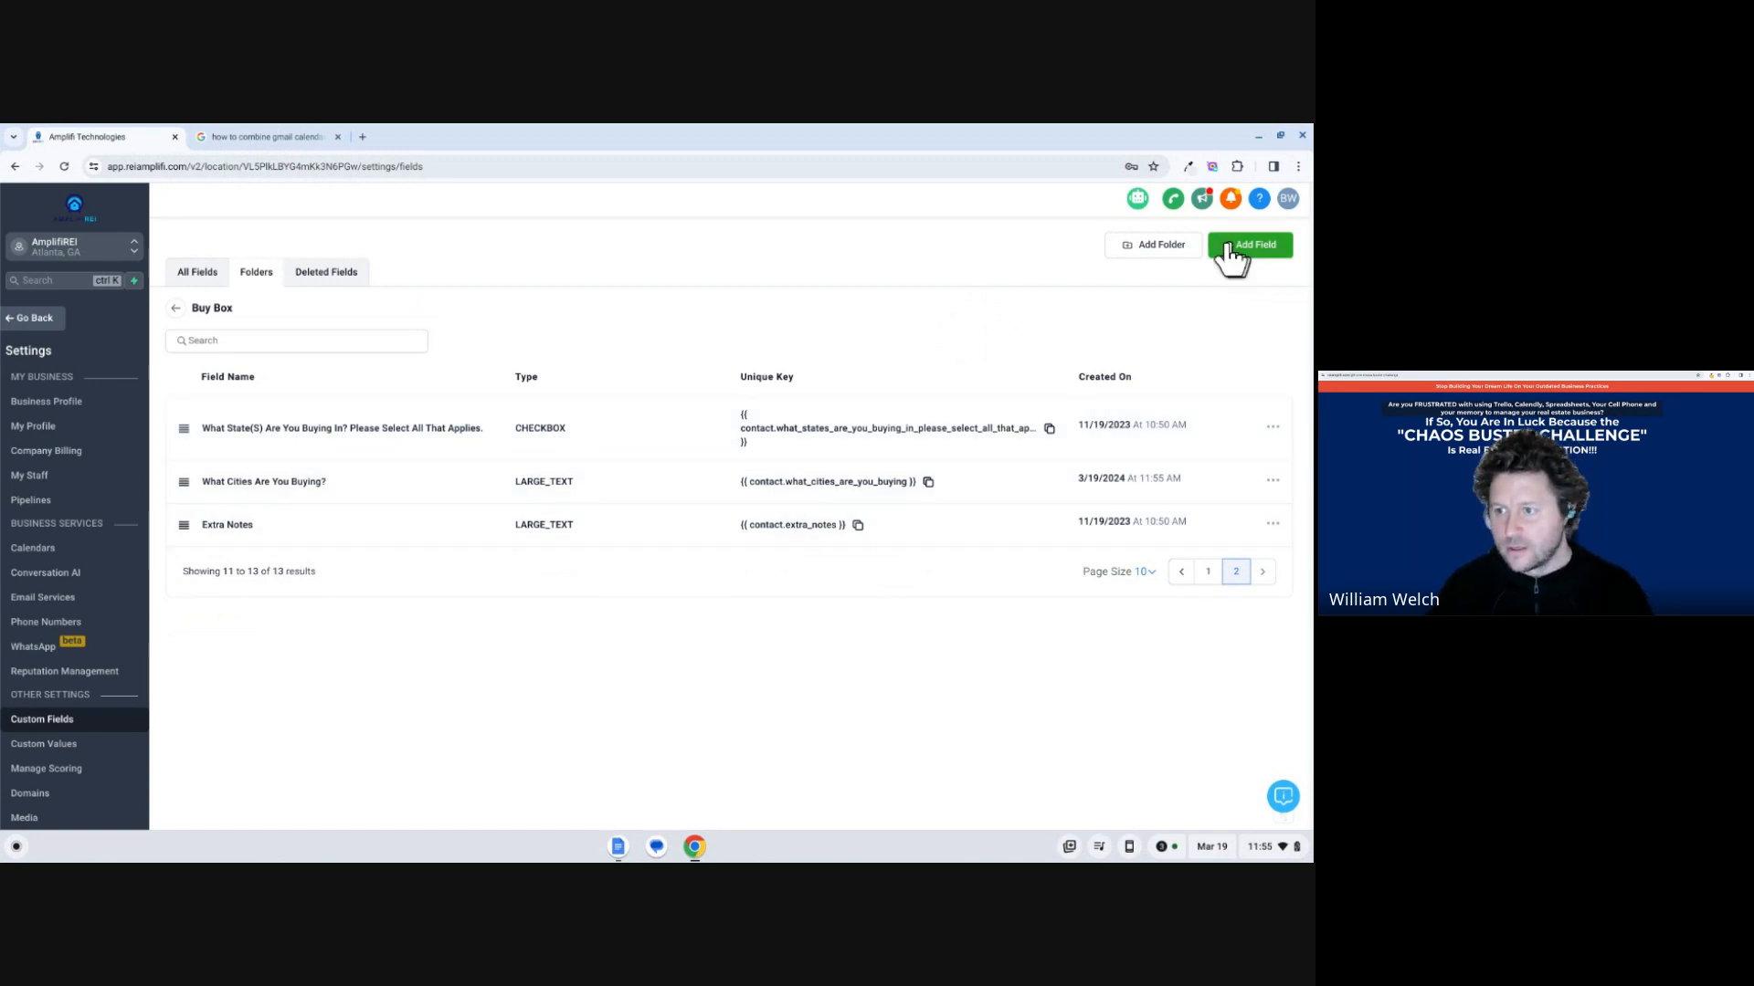
Leave the custom fields settings, return to the contact record and expand its Buy Box section.
{"action": "left_click", "coordinate": [176, 308]}
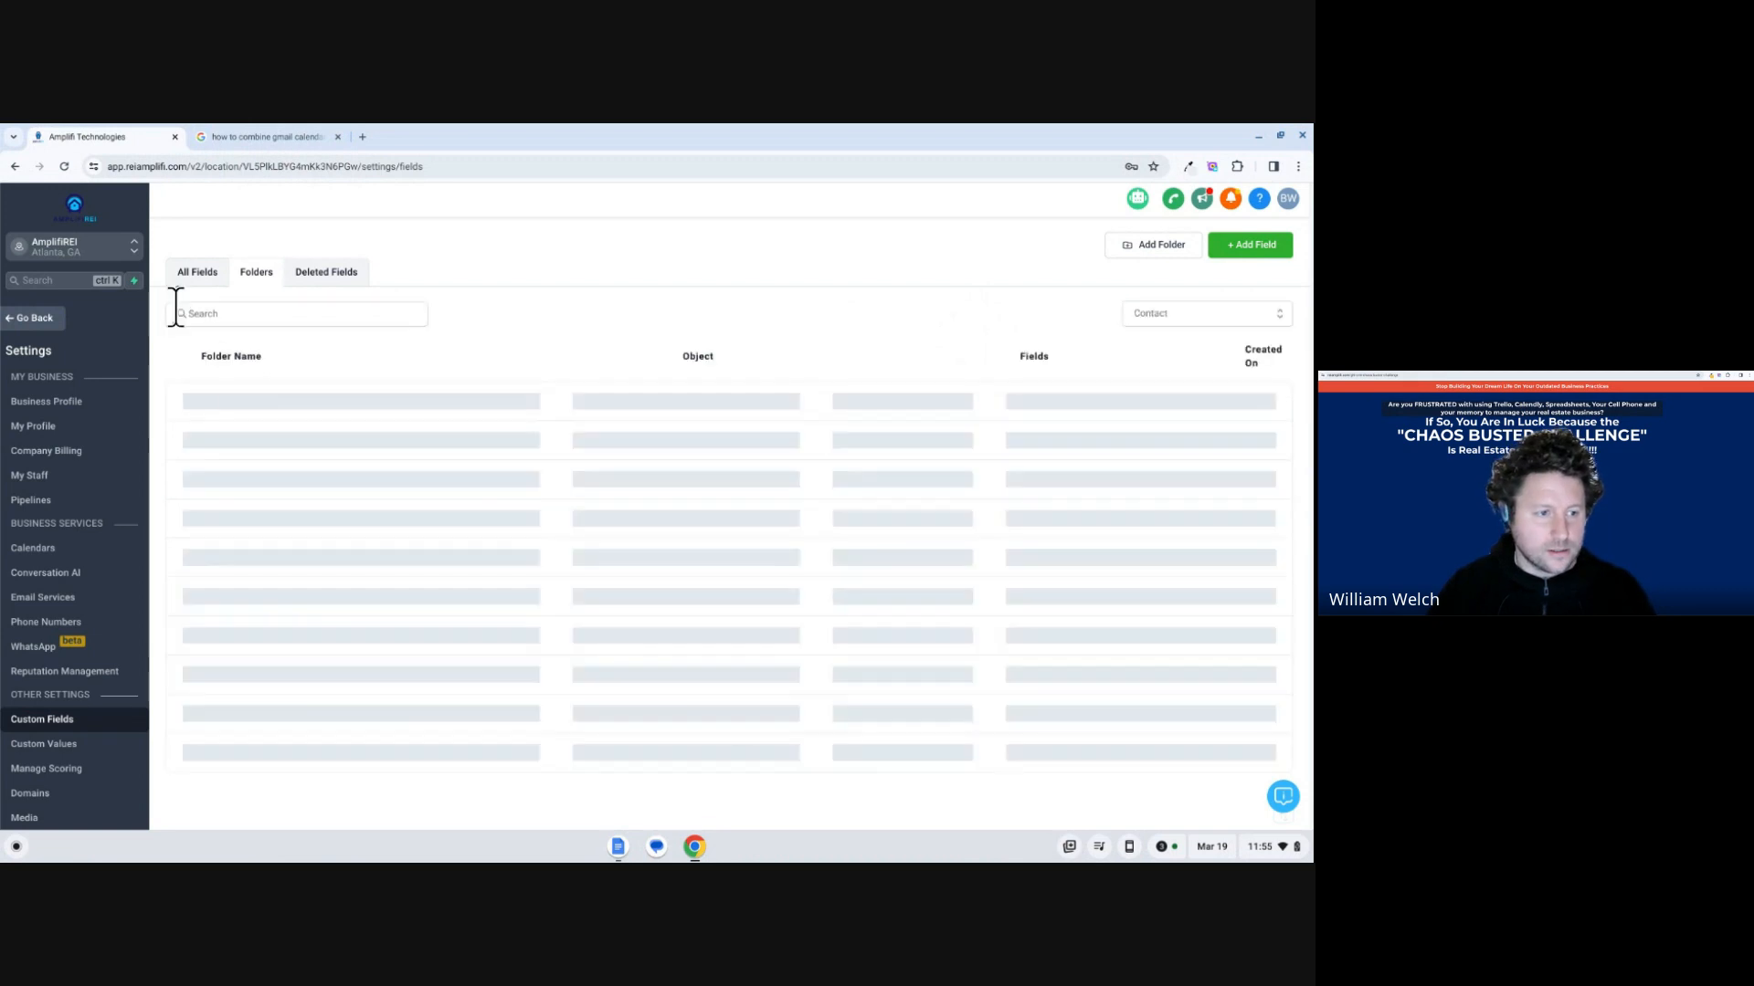
{"action": "left_click", "coordinate": [30, 325]}
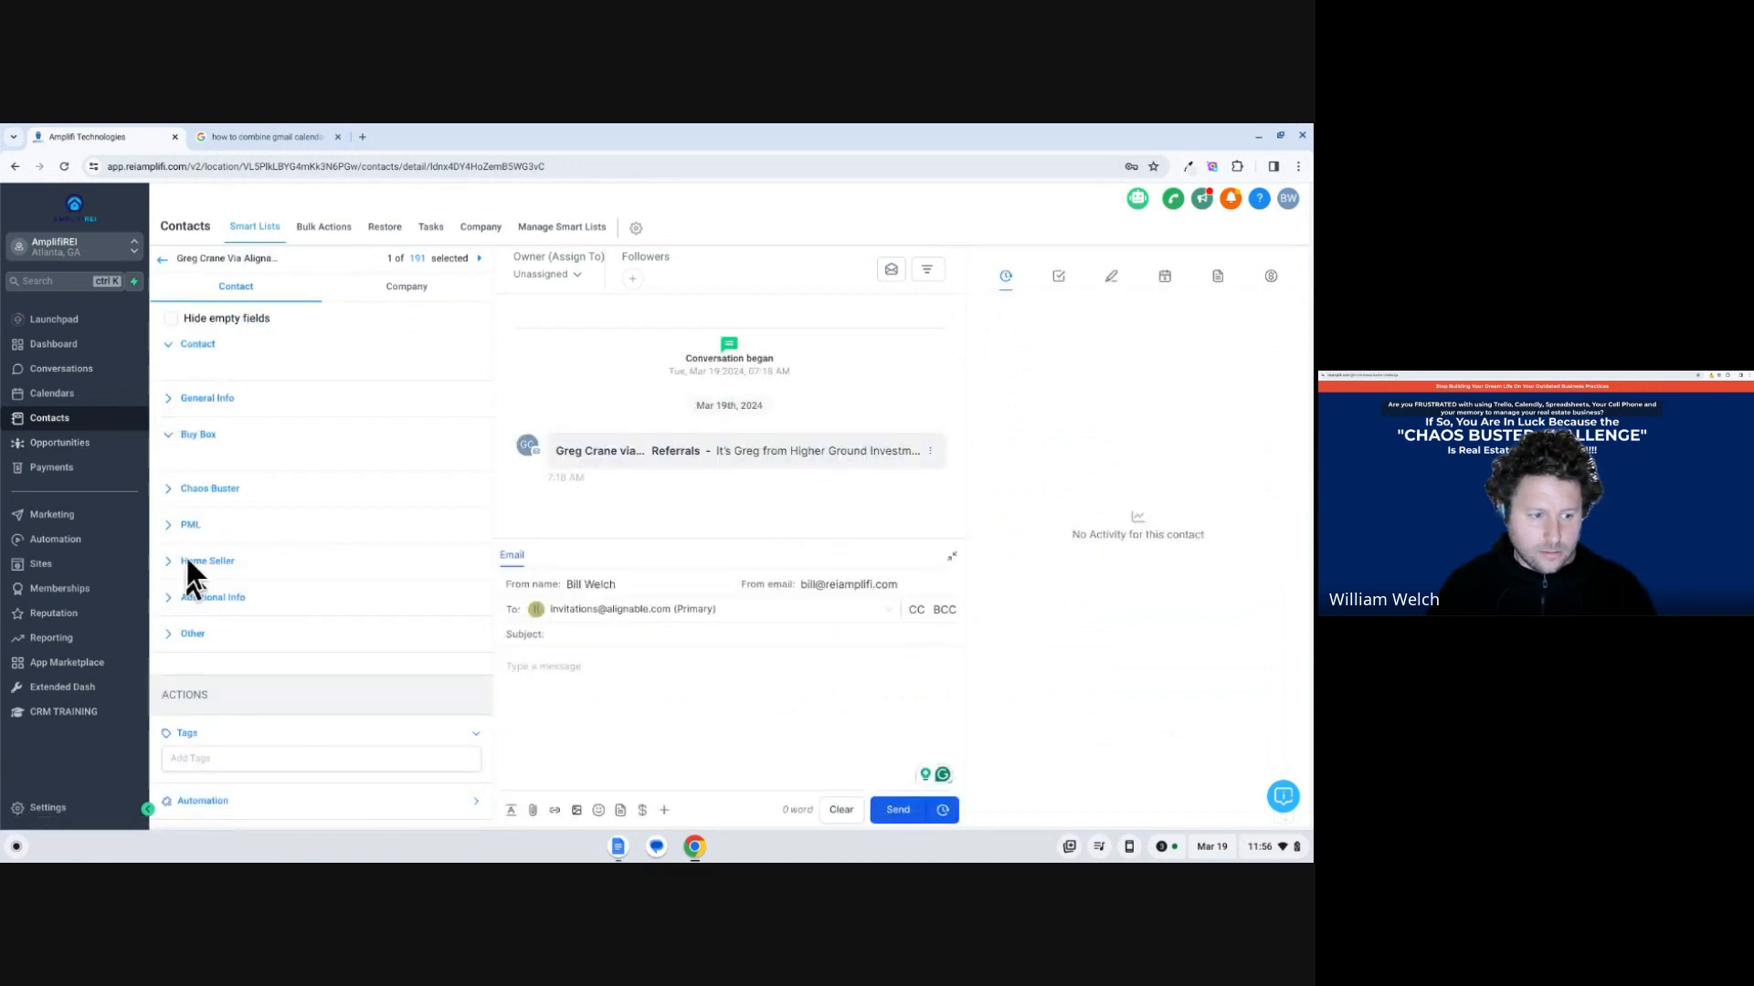
{"action": "left_click", "coordinate": [170, 436]}
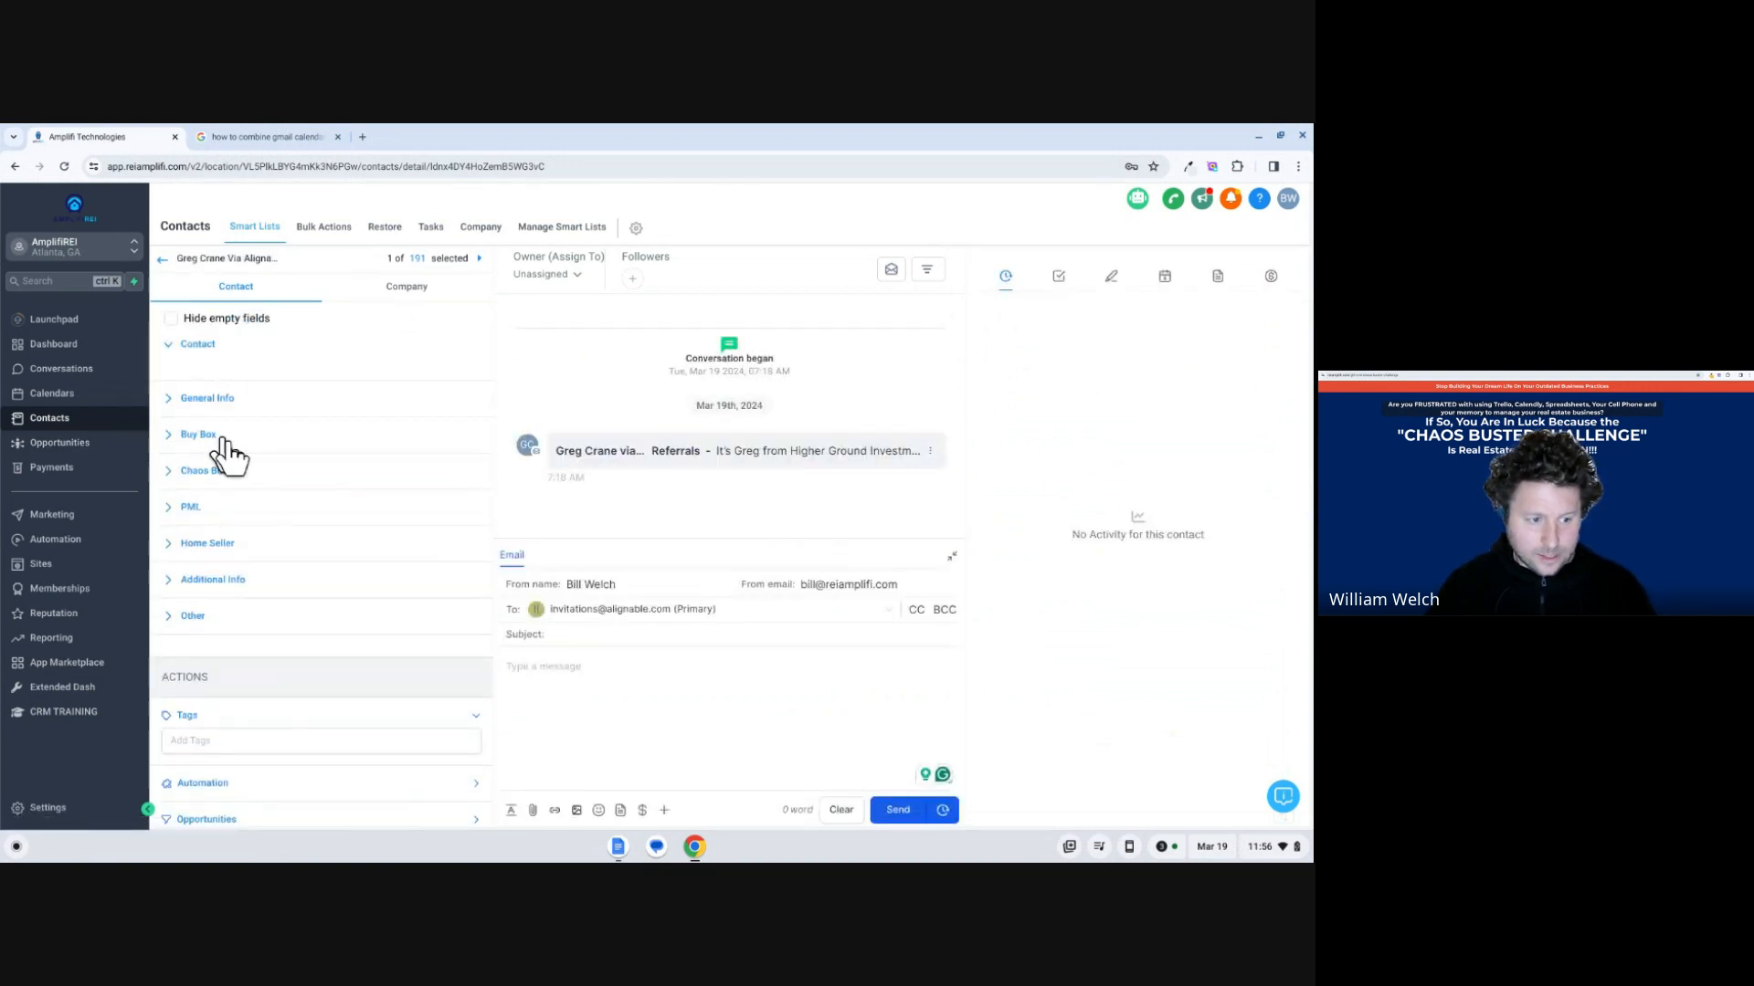
{"action": "left_click", "coordinate": [169, 437]}
Enter "allentown west chester exton state college" as the contact's What Cities Are You Buying? answer and save the contact.
{"action": "scroll", "coordinate": [264, 487], "scroll_direction": "down", "scroll_amount": 5}
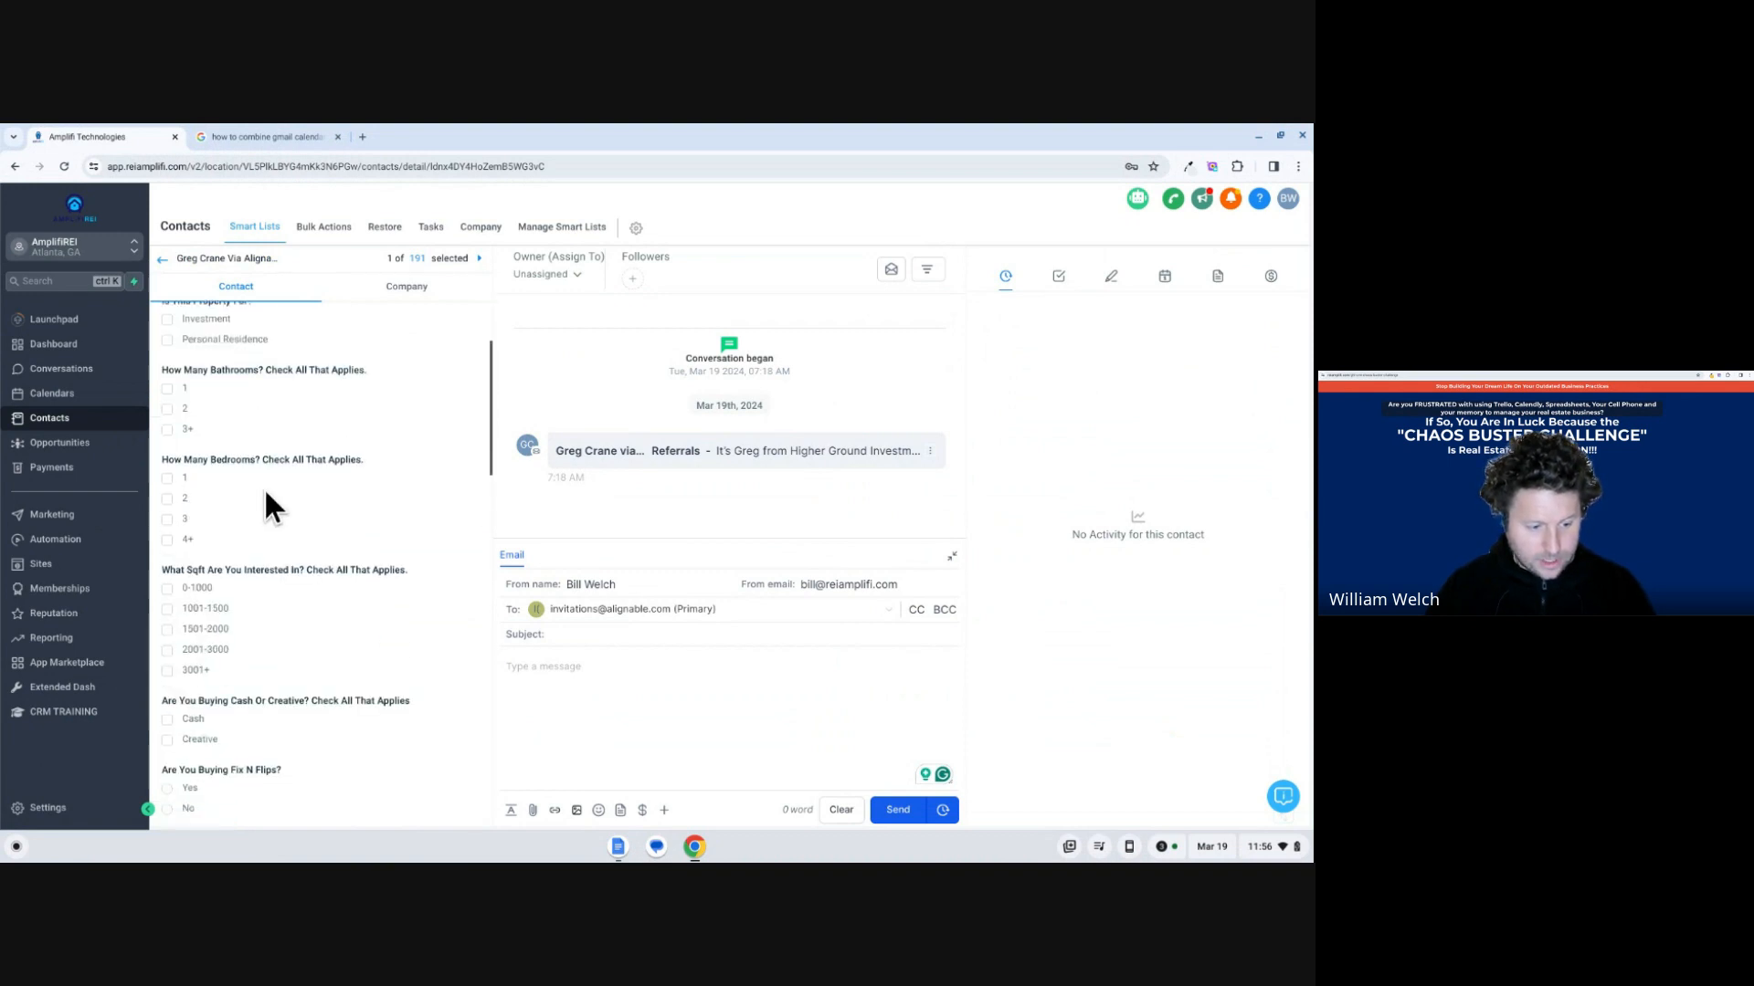
{"action": "scroll", "coordinate": [277, 493], "scroll_direction": "down", "scroll_amount": 5}
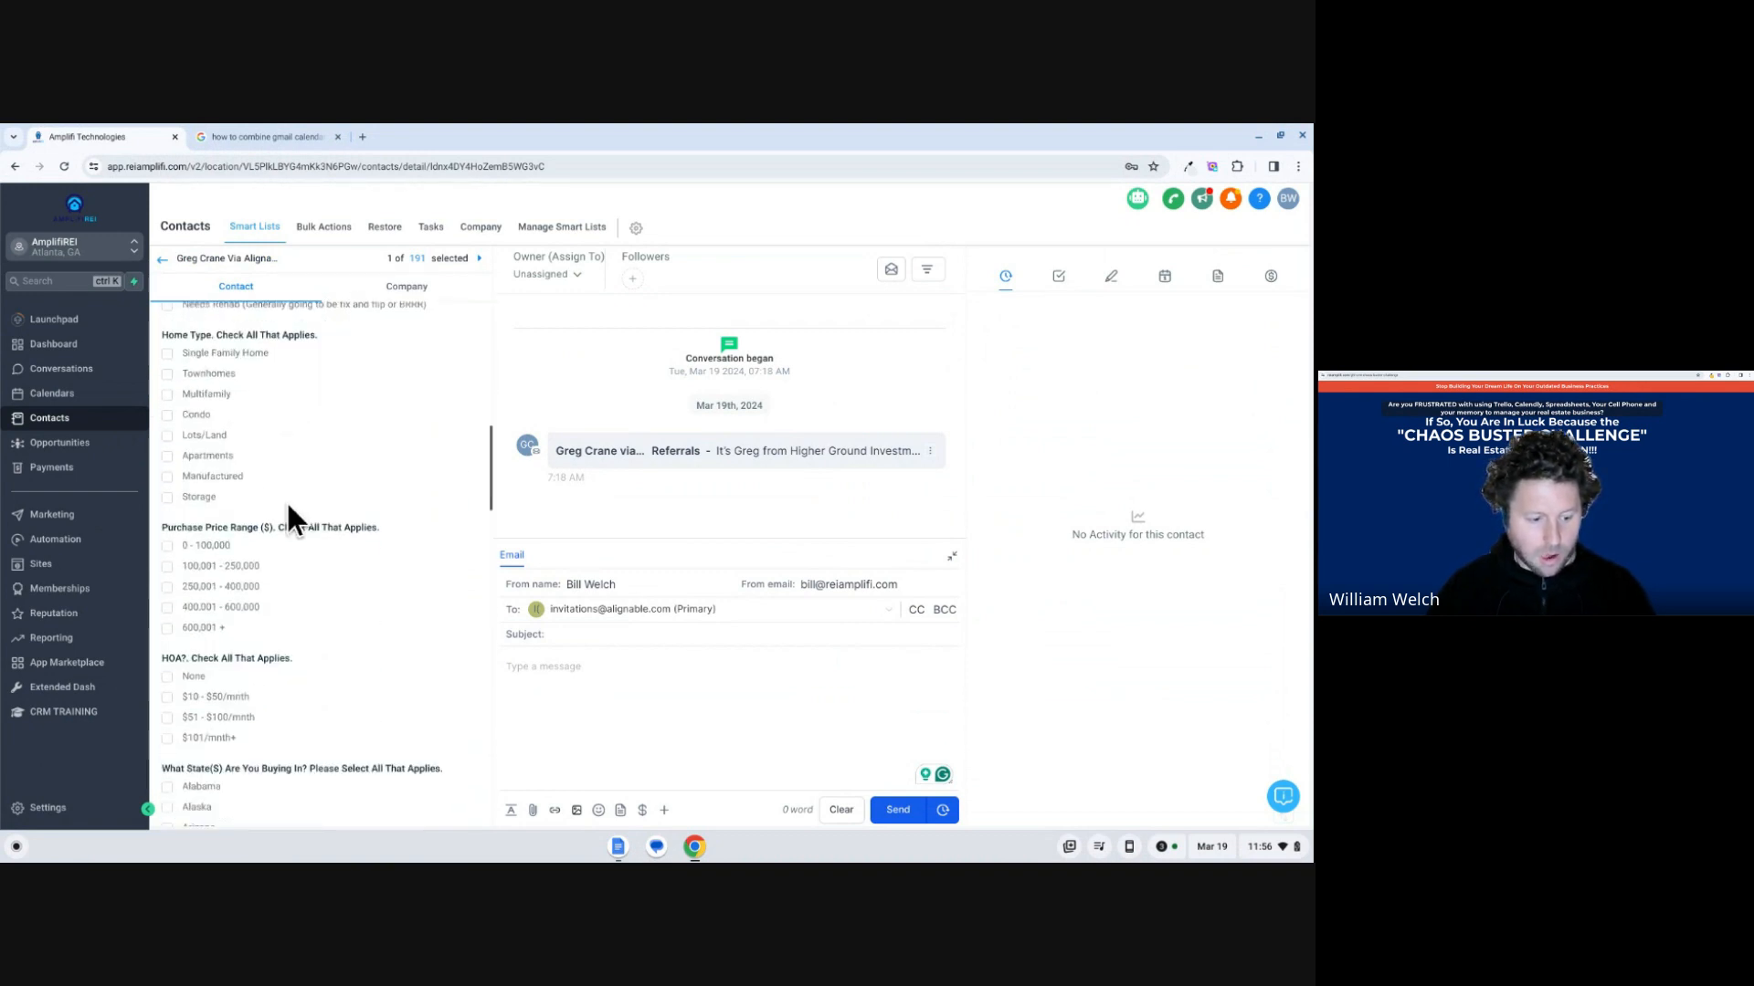
{"action": "scroll", "coordinate": [290, 508], "scroll_direction": "down", "scroll_amount": 4}
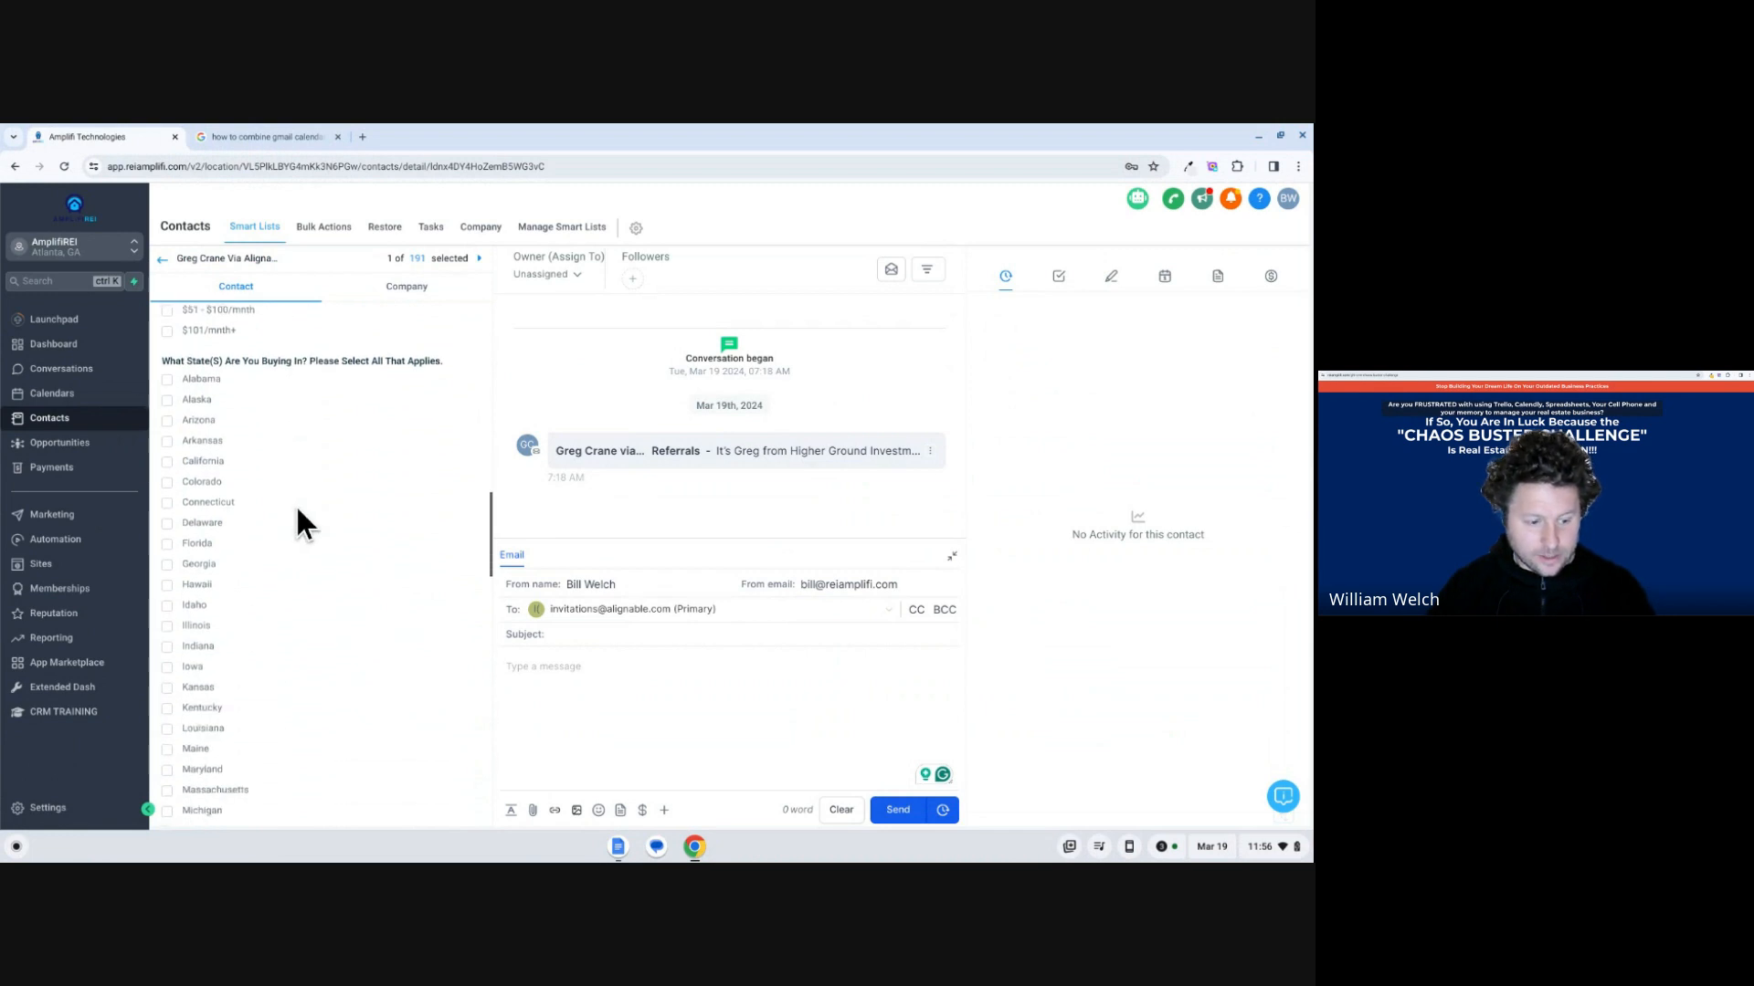
{"action": "scroll", "coordinate": [304, 511], "scroll_direction": "down", "scroll_amount": 7}
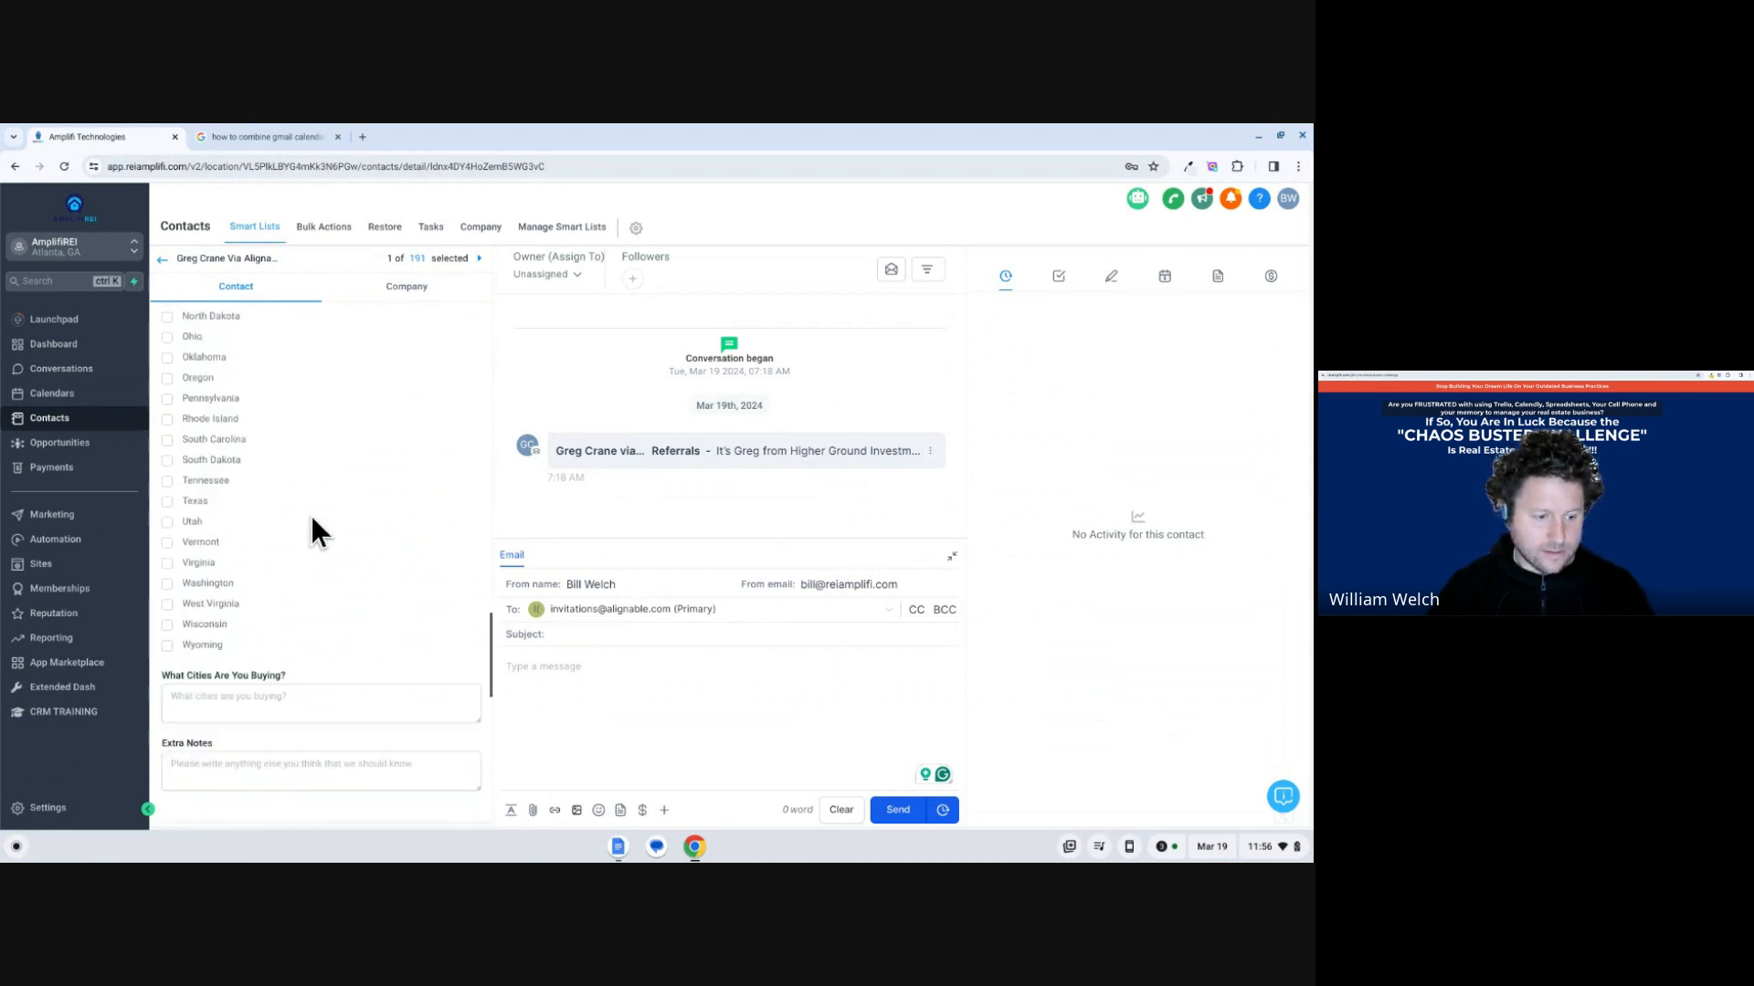
{"action": "left_click", "coordinate": [331, 608]}
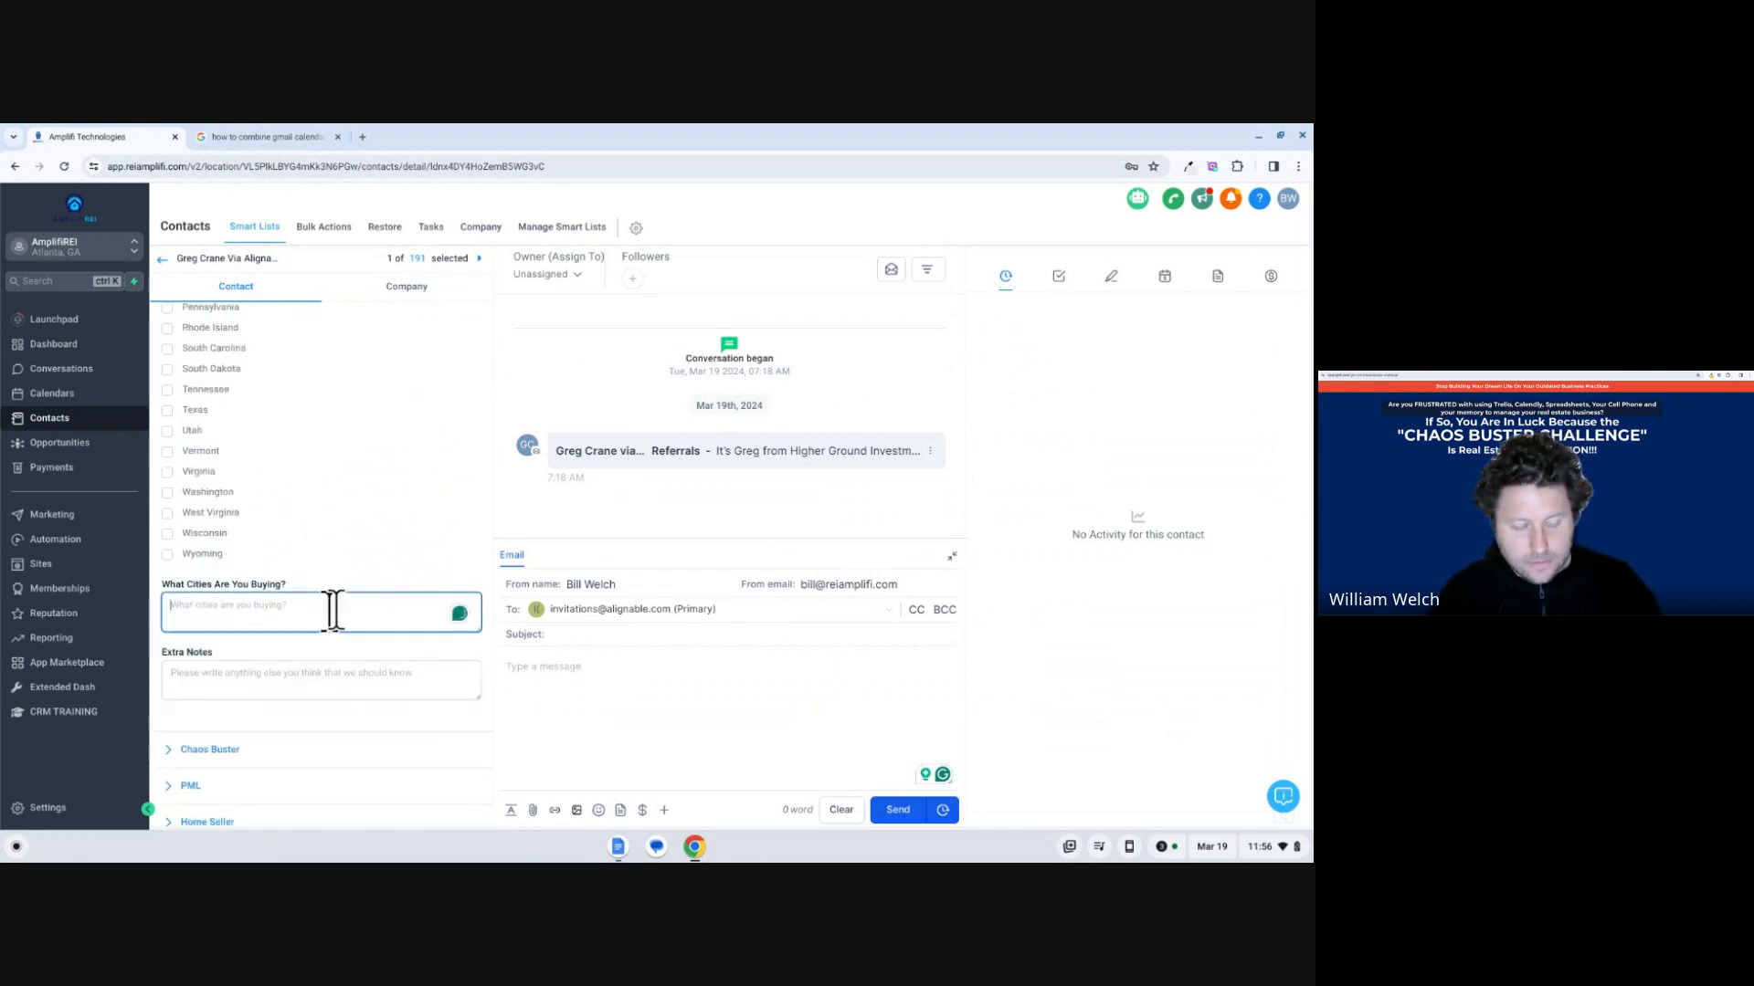
{"action": "type", "text": "al"}
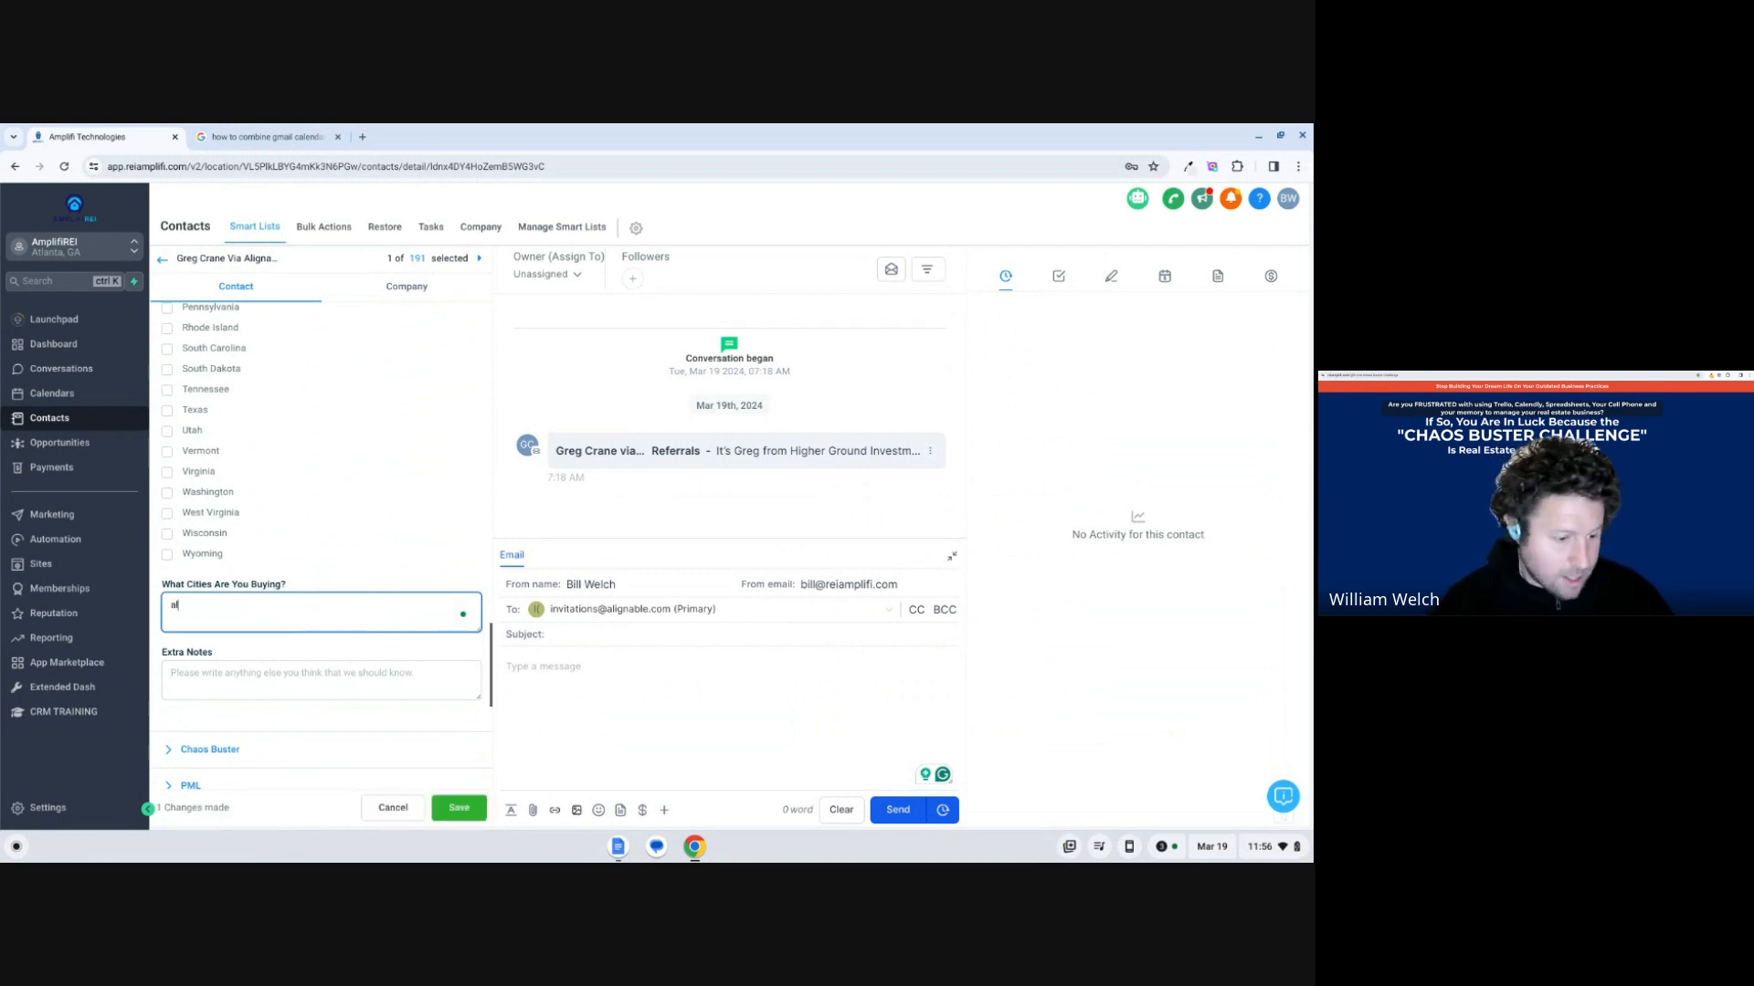
{"action": "type", "text": "lentown"}
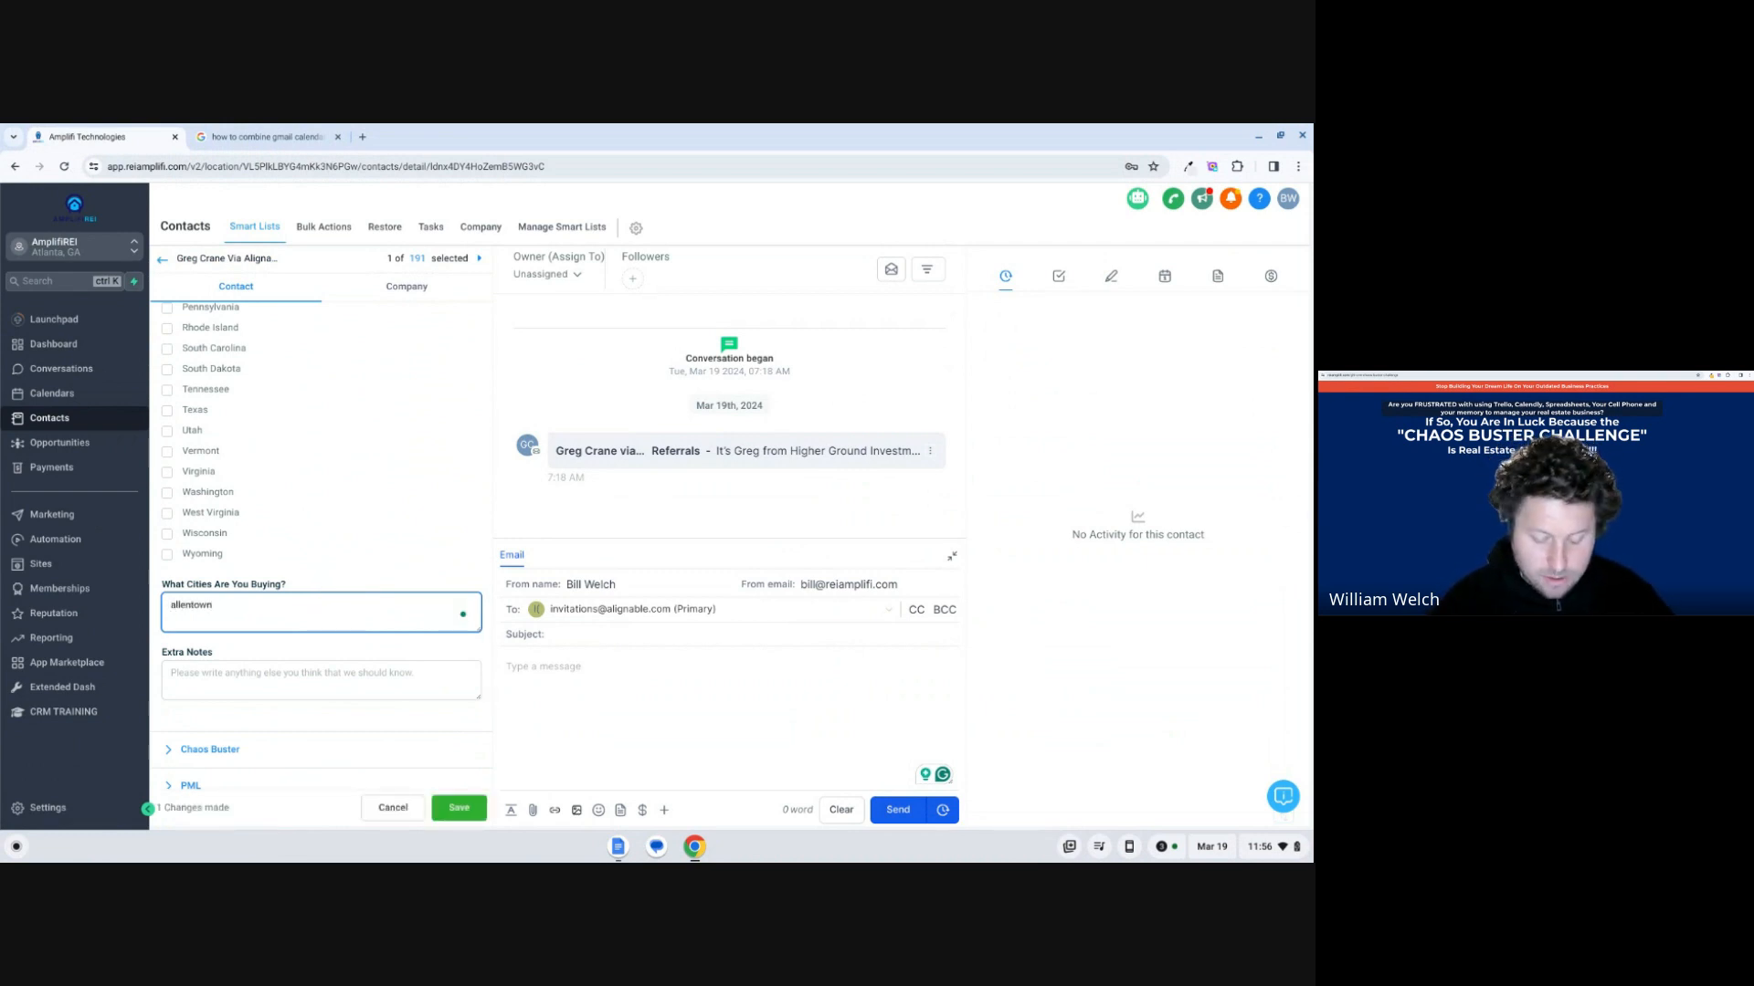
{"action": "type", "text": " west che"}
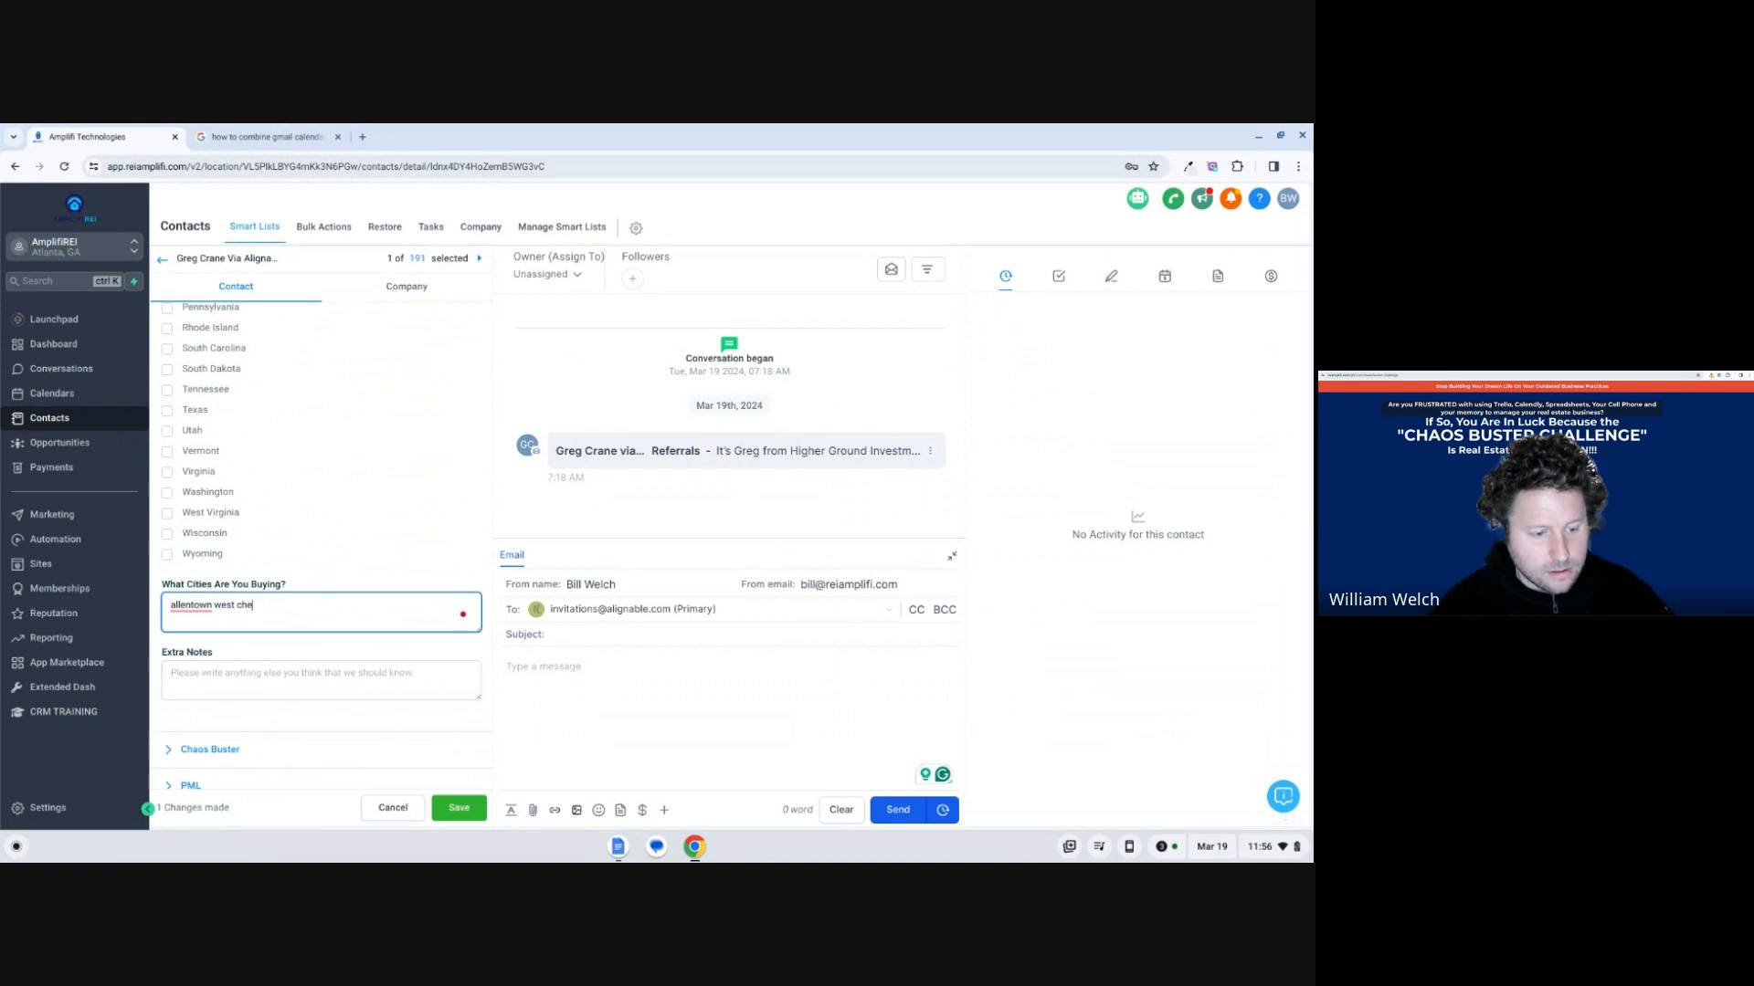
{"action": "type", "text": "ster exto"}
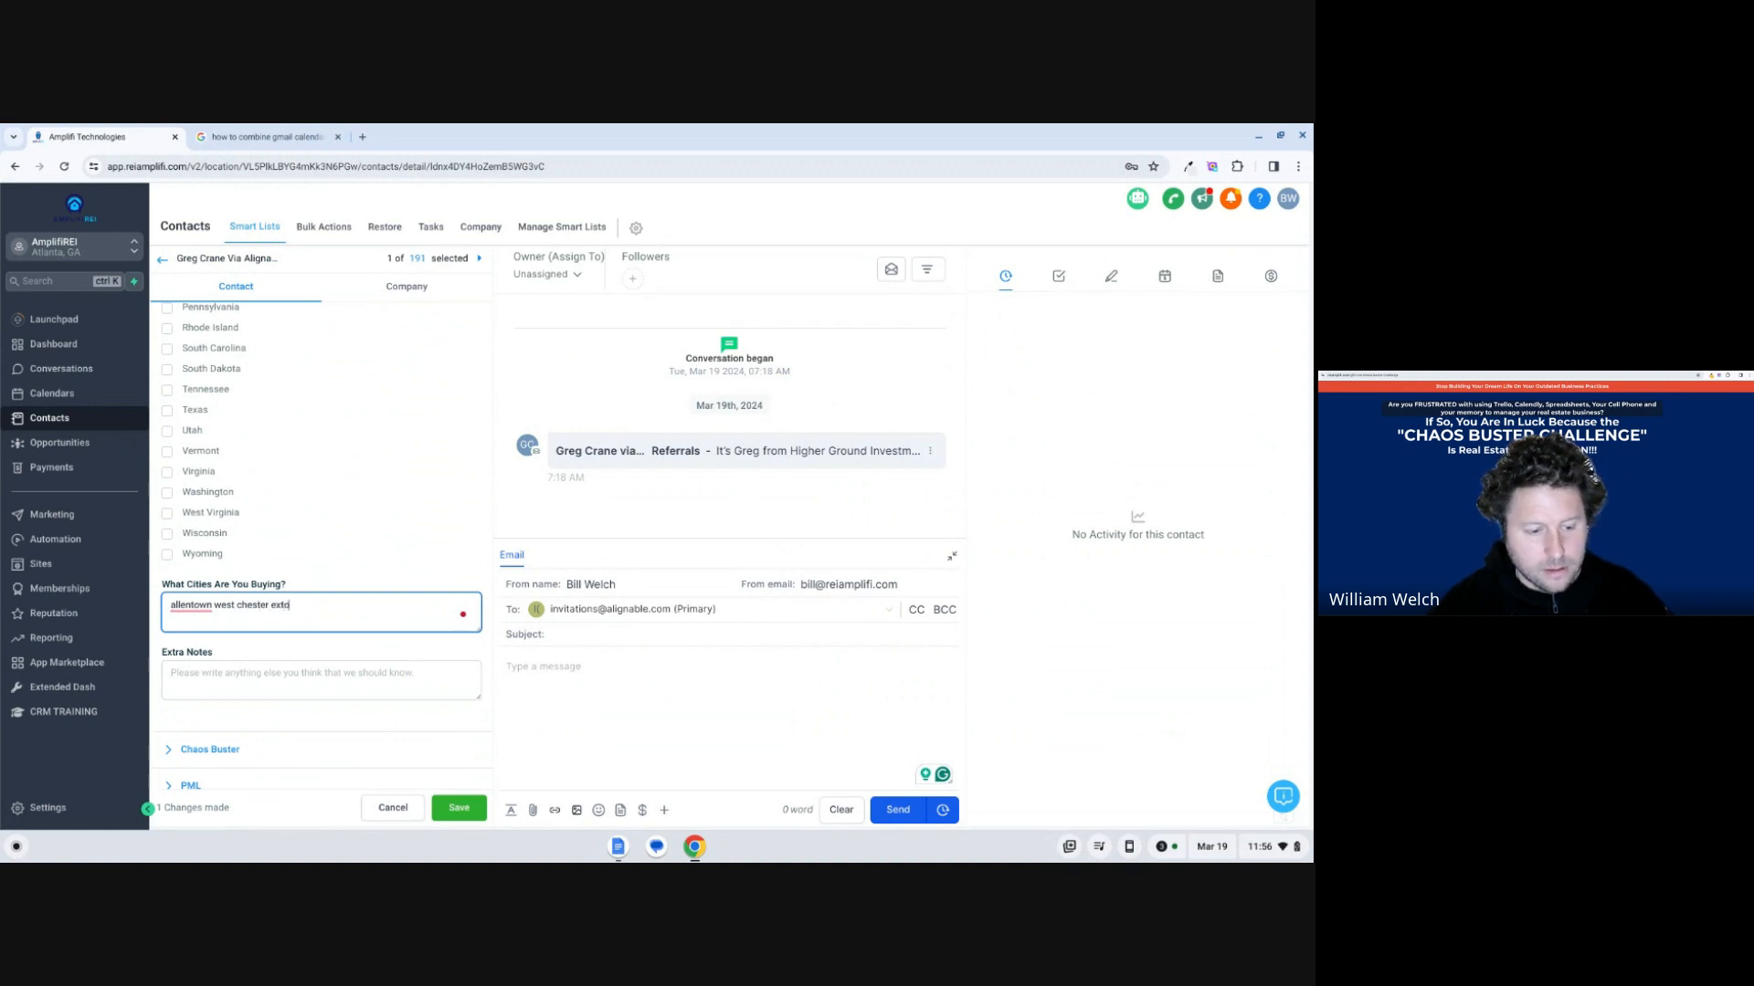
{"action": "type", "text": "n state college"}
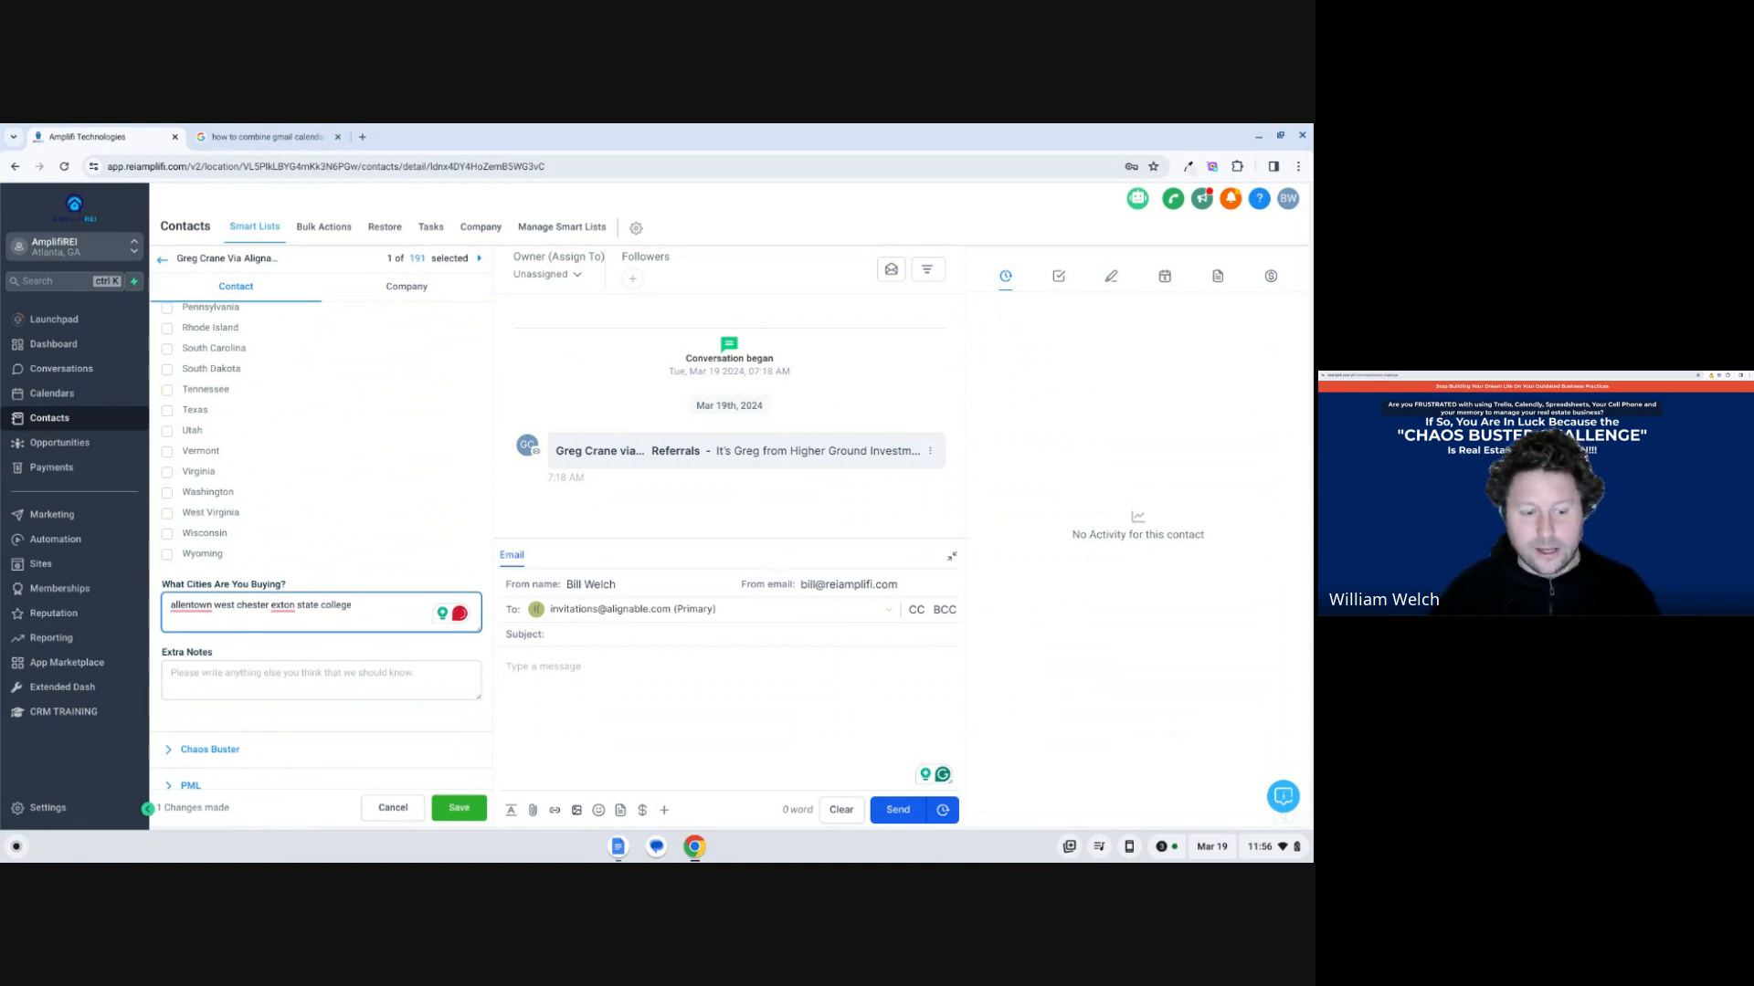
{"action": "left_click", "coordinate": [462, 809]}
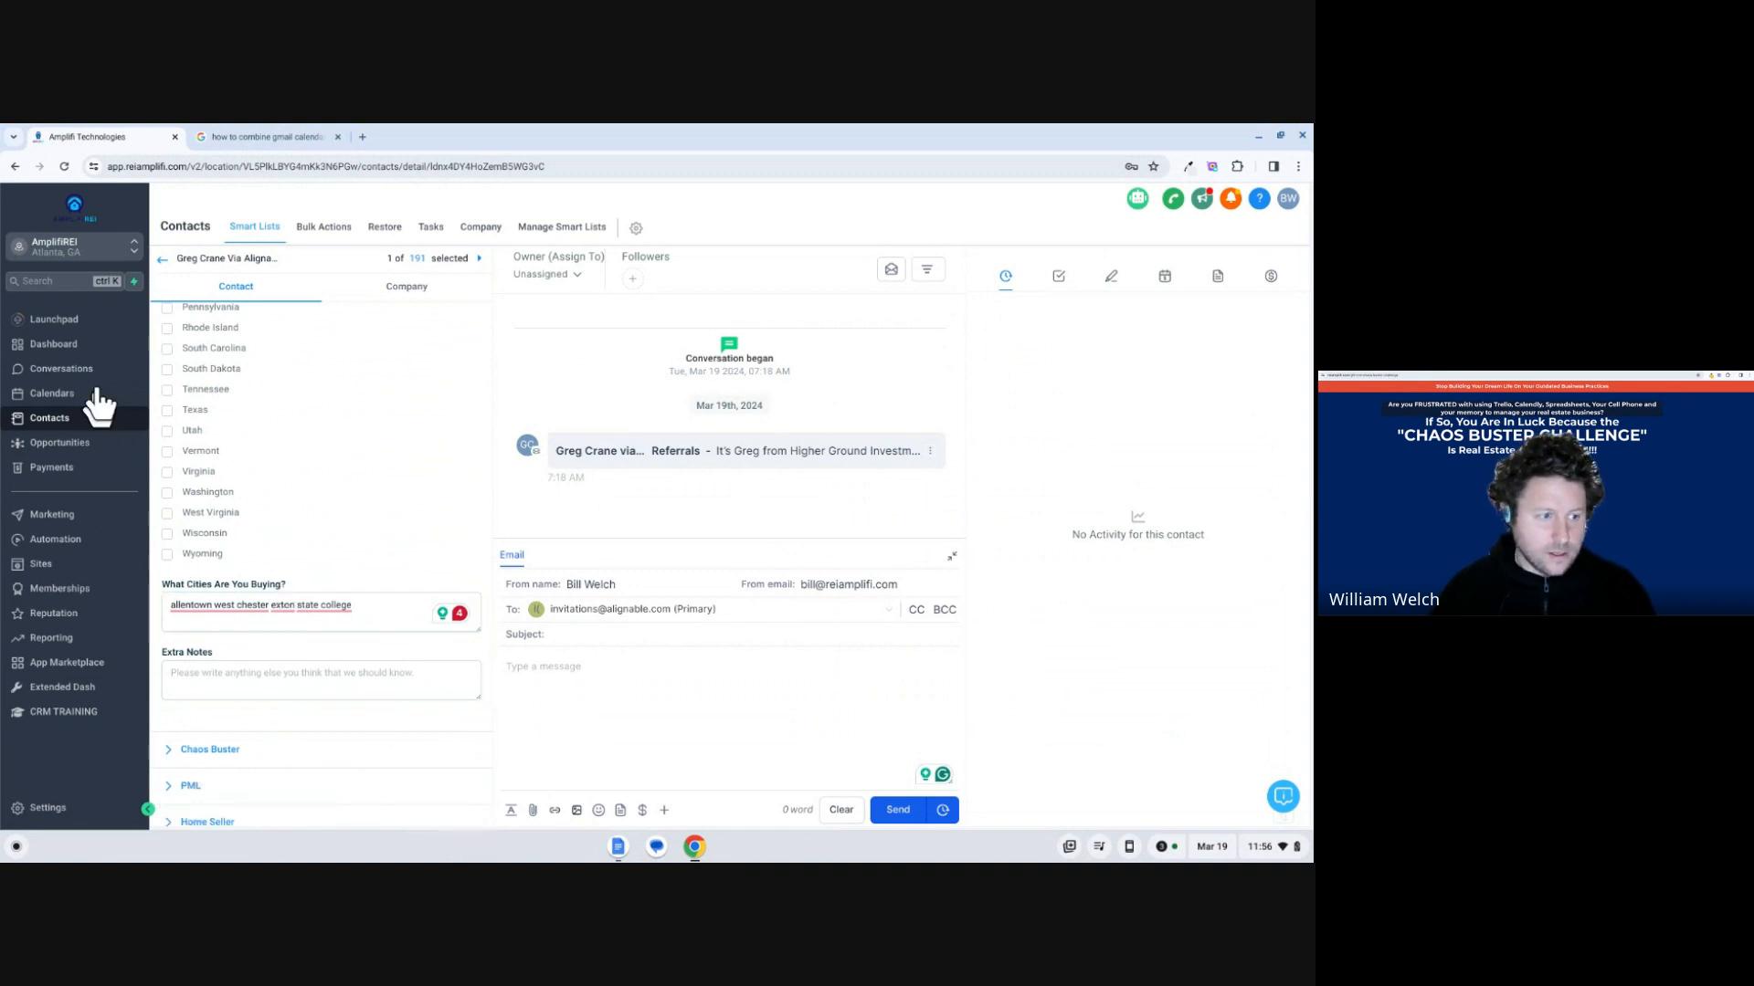
Return to the contacts list and find the What Cities Are You Buying? custom field among the contact filters.
{"action": "left_click", "coordinate": [162, 261]}
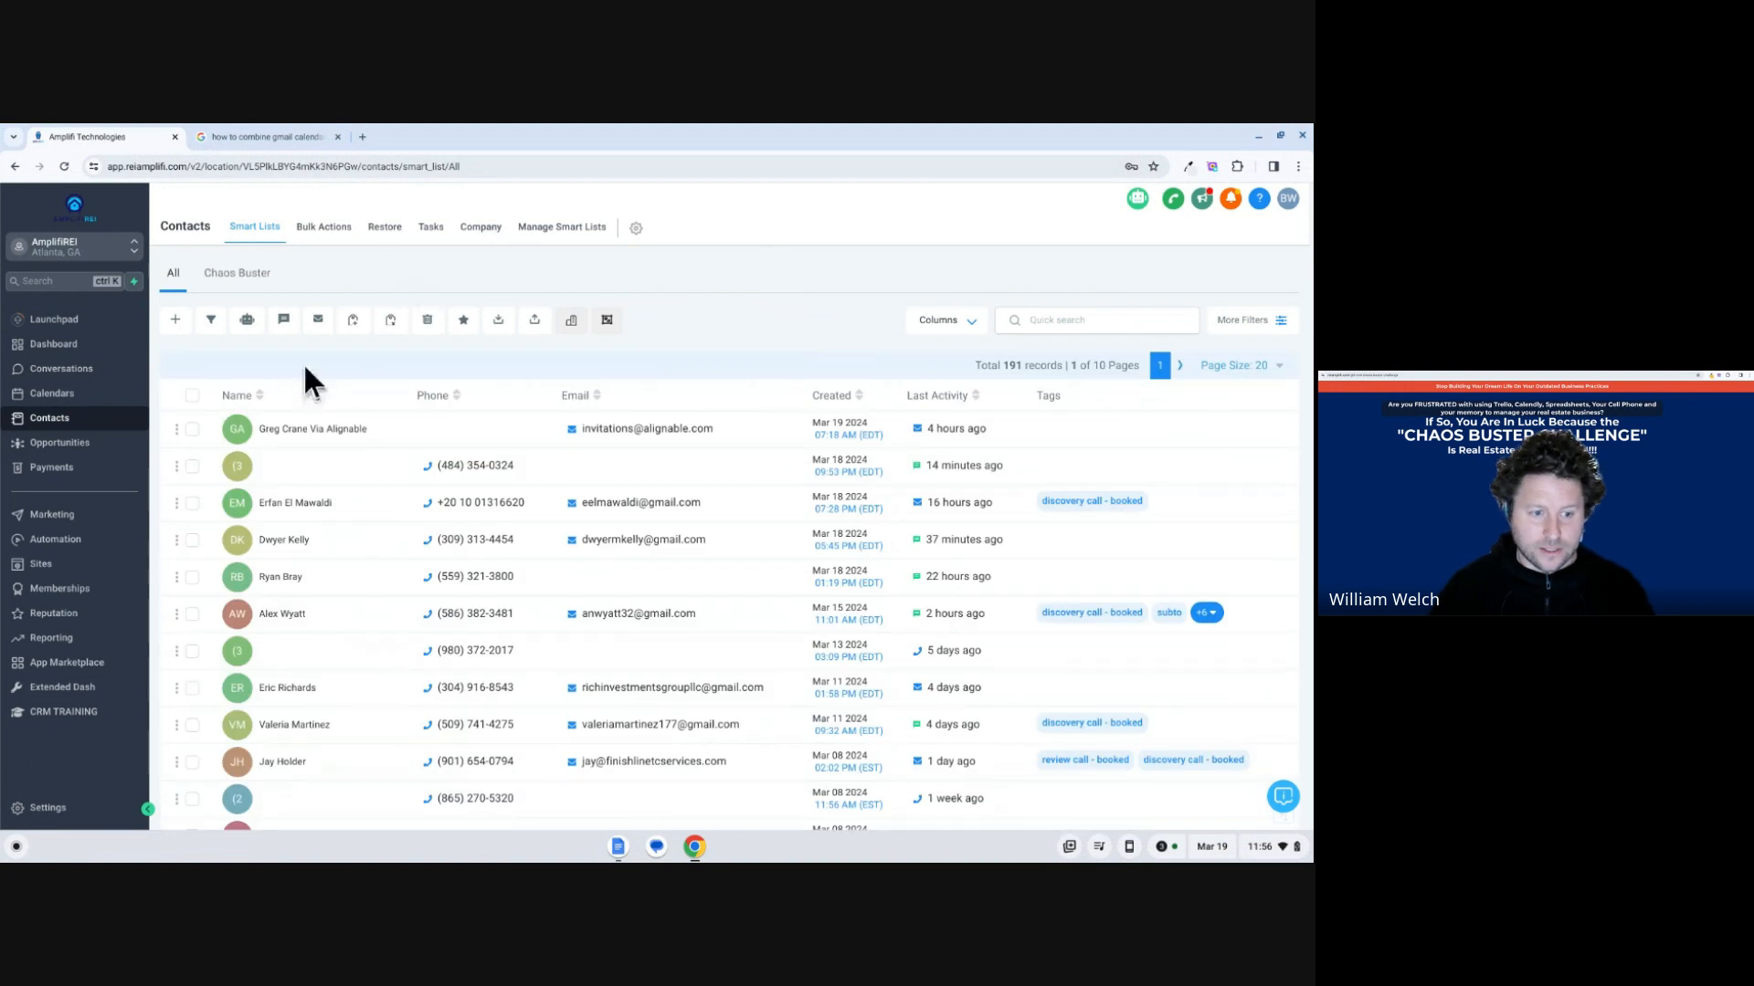
{"action": "left_click", "coordinate": [1249, 325]}
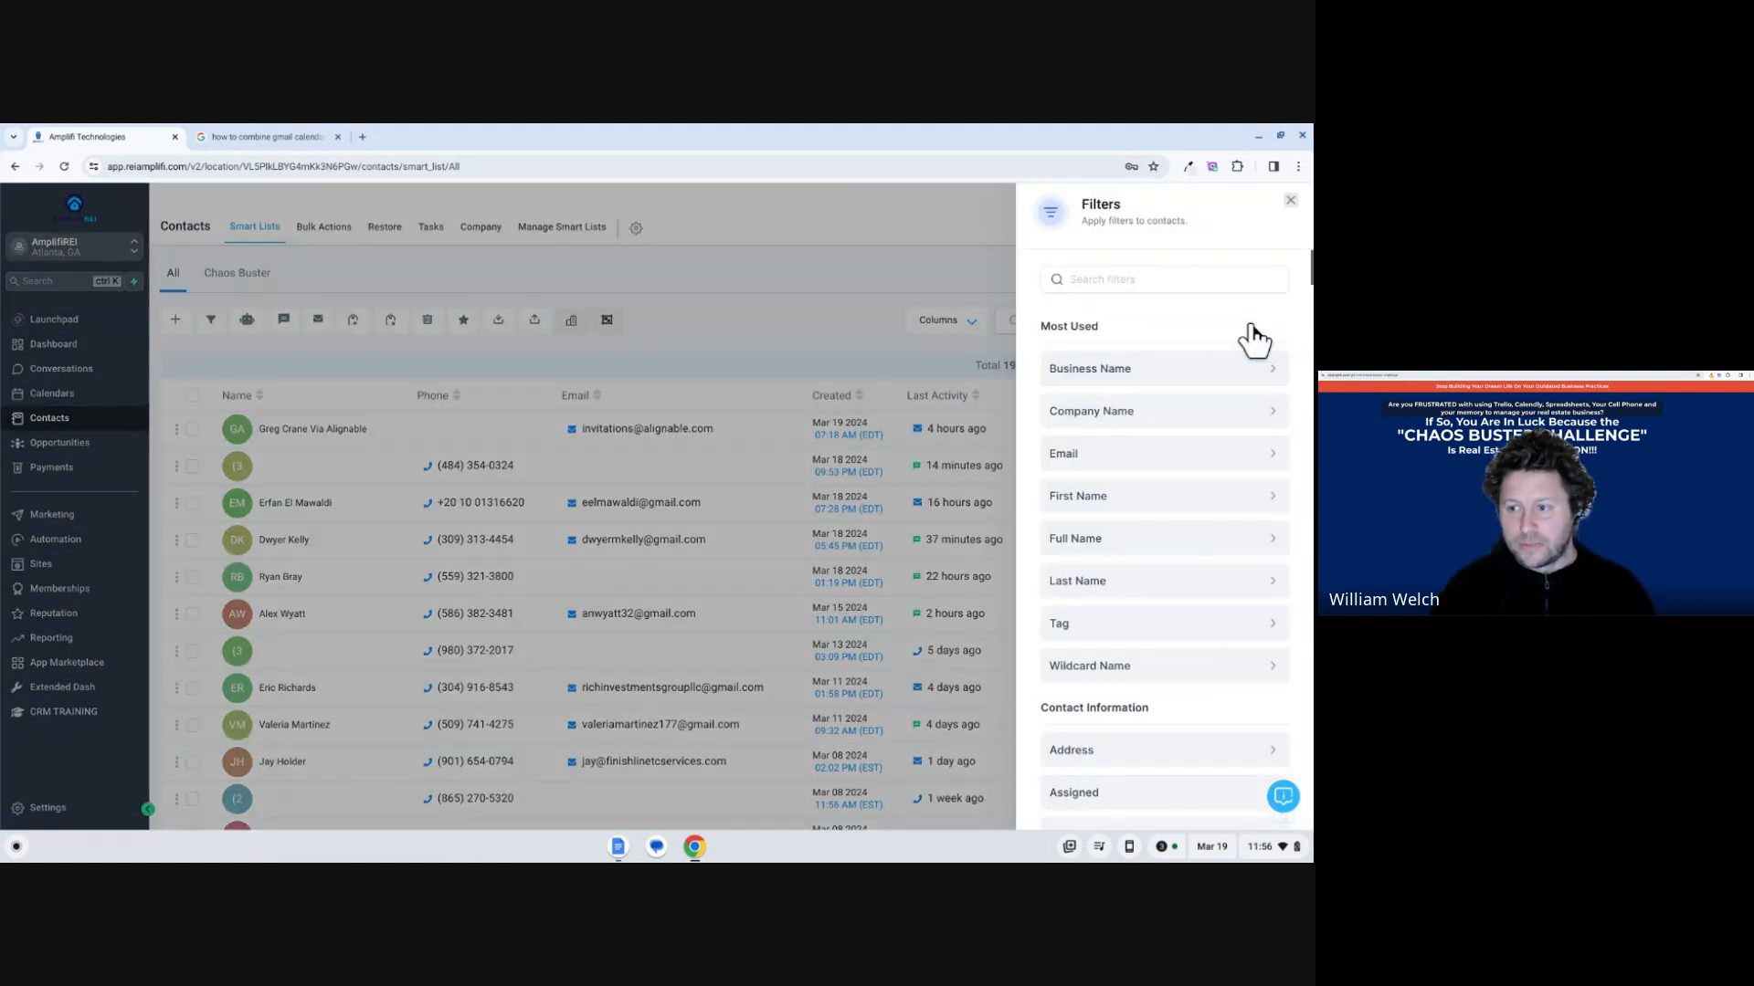
{"action": "left_click", "coordinate": [1213, 277]}
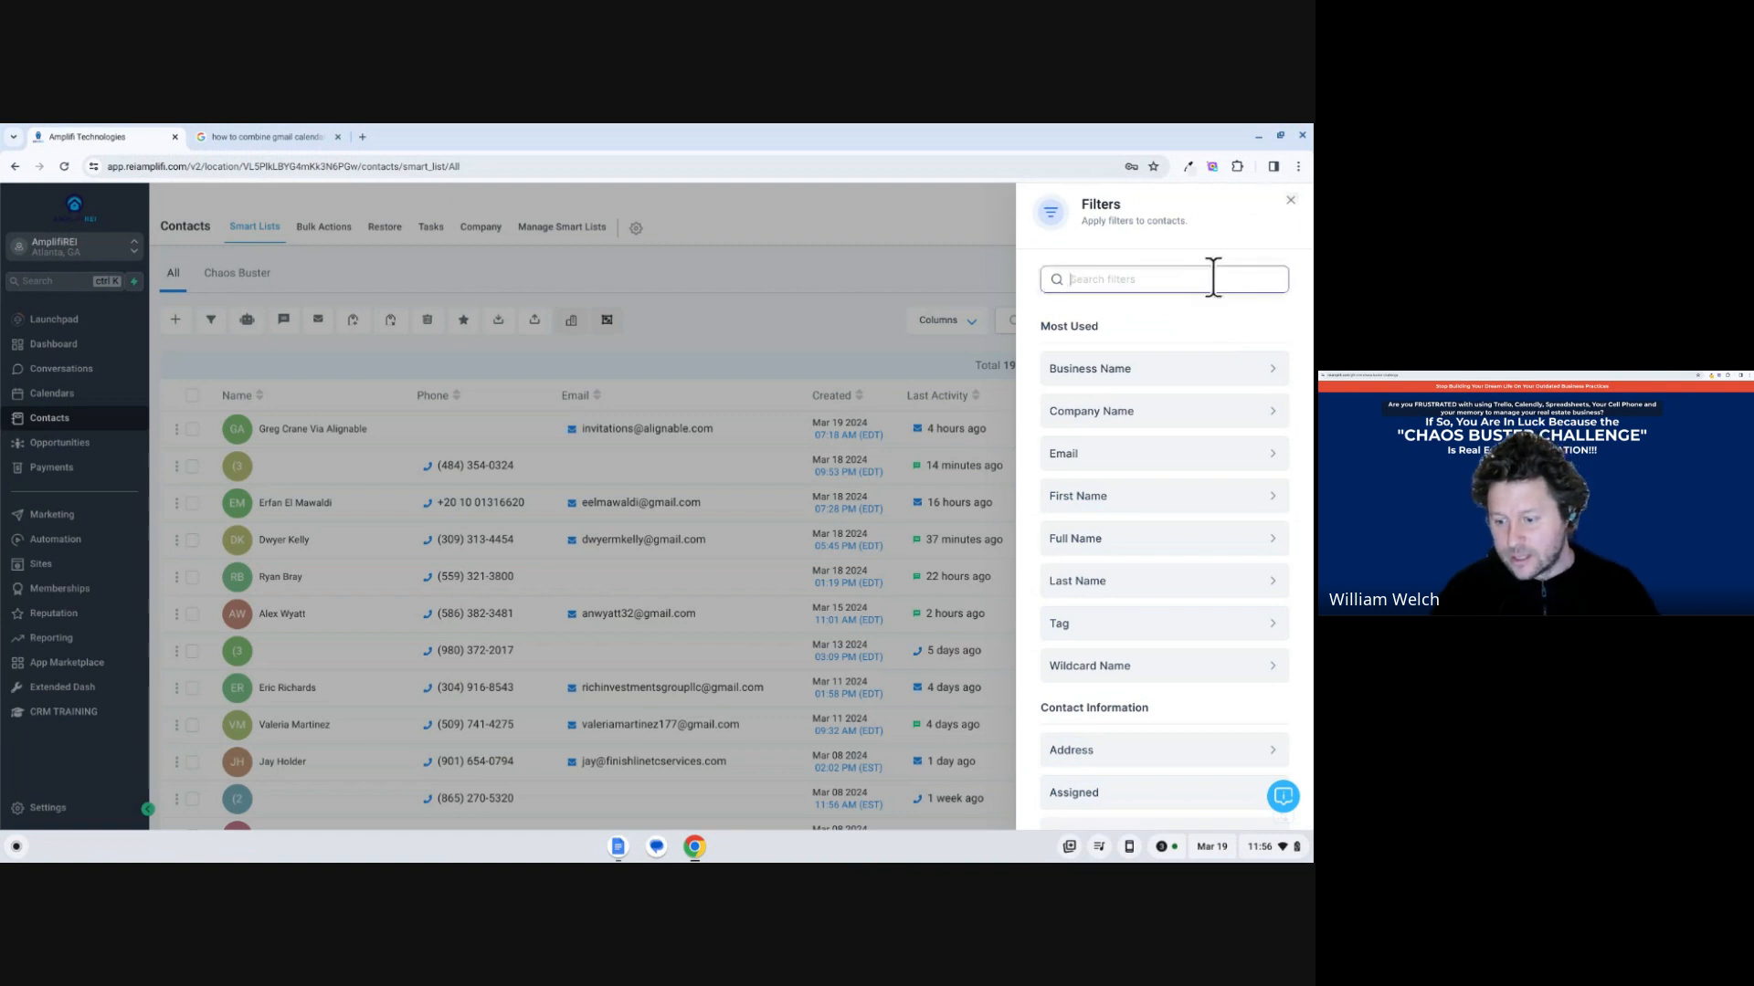
{"action": "type", "text": "cit"}
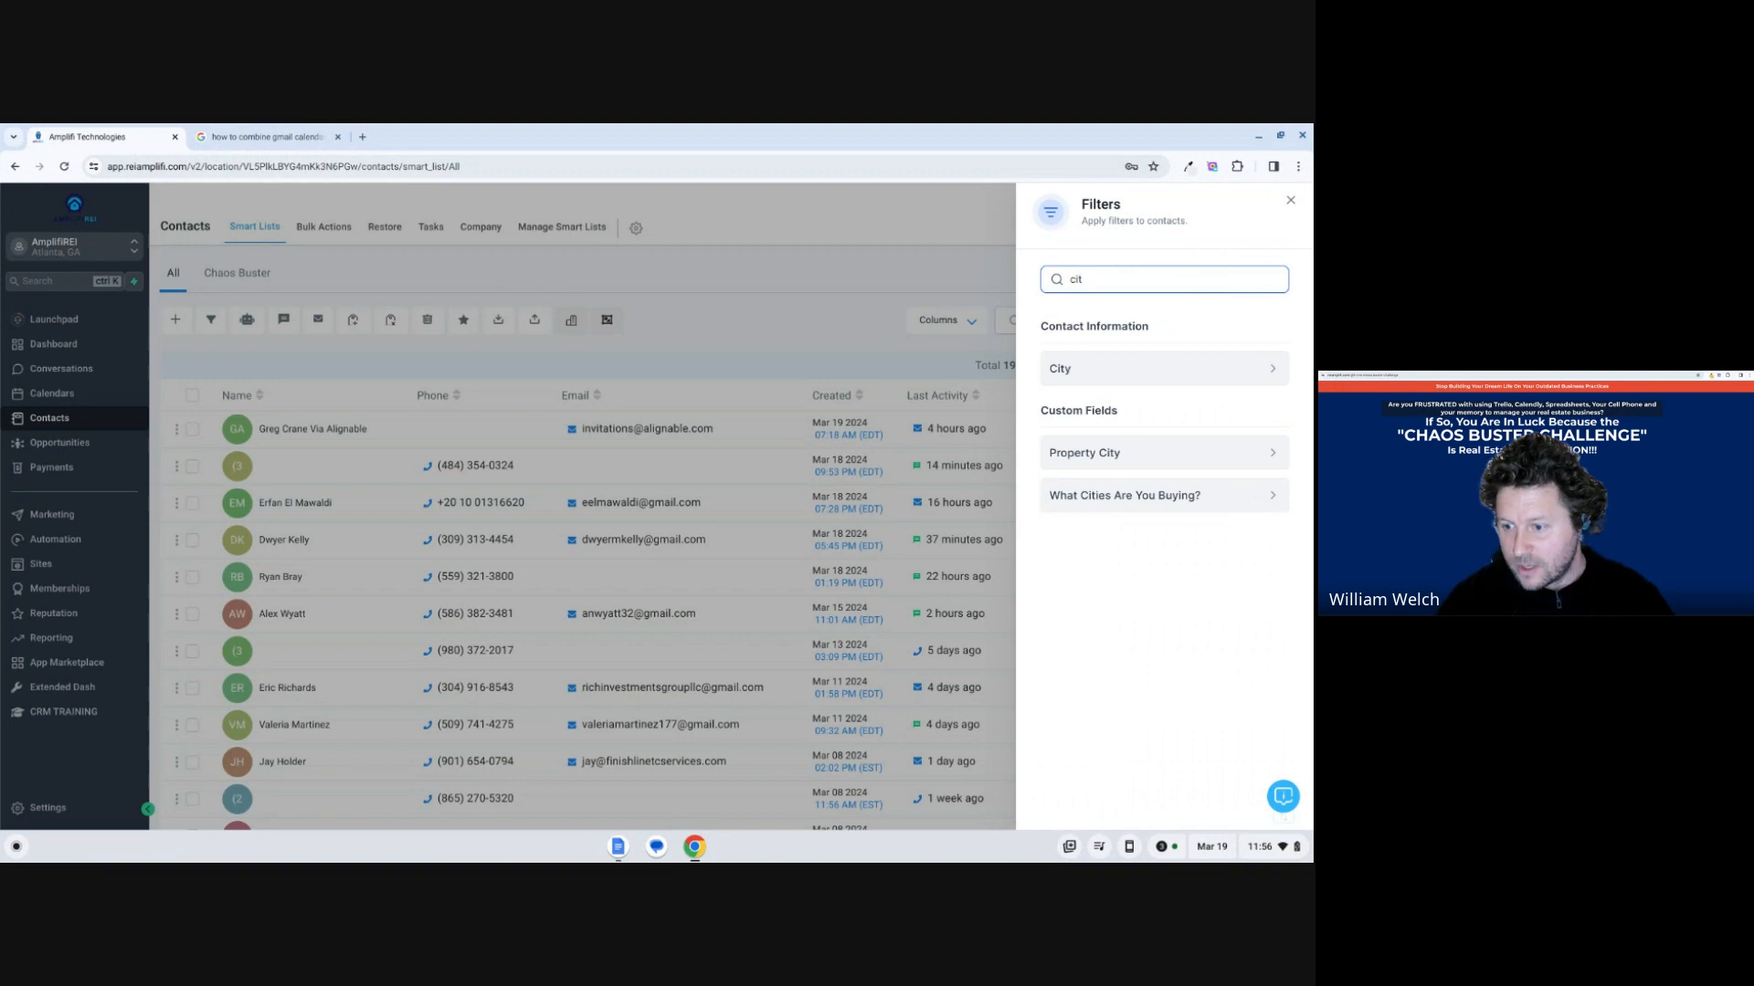
{"action": "left_click", "coordinate": [1169, 498]}
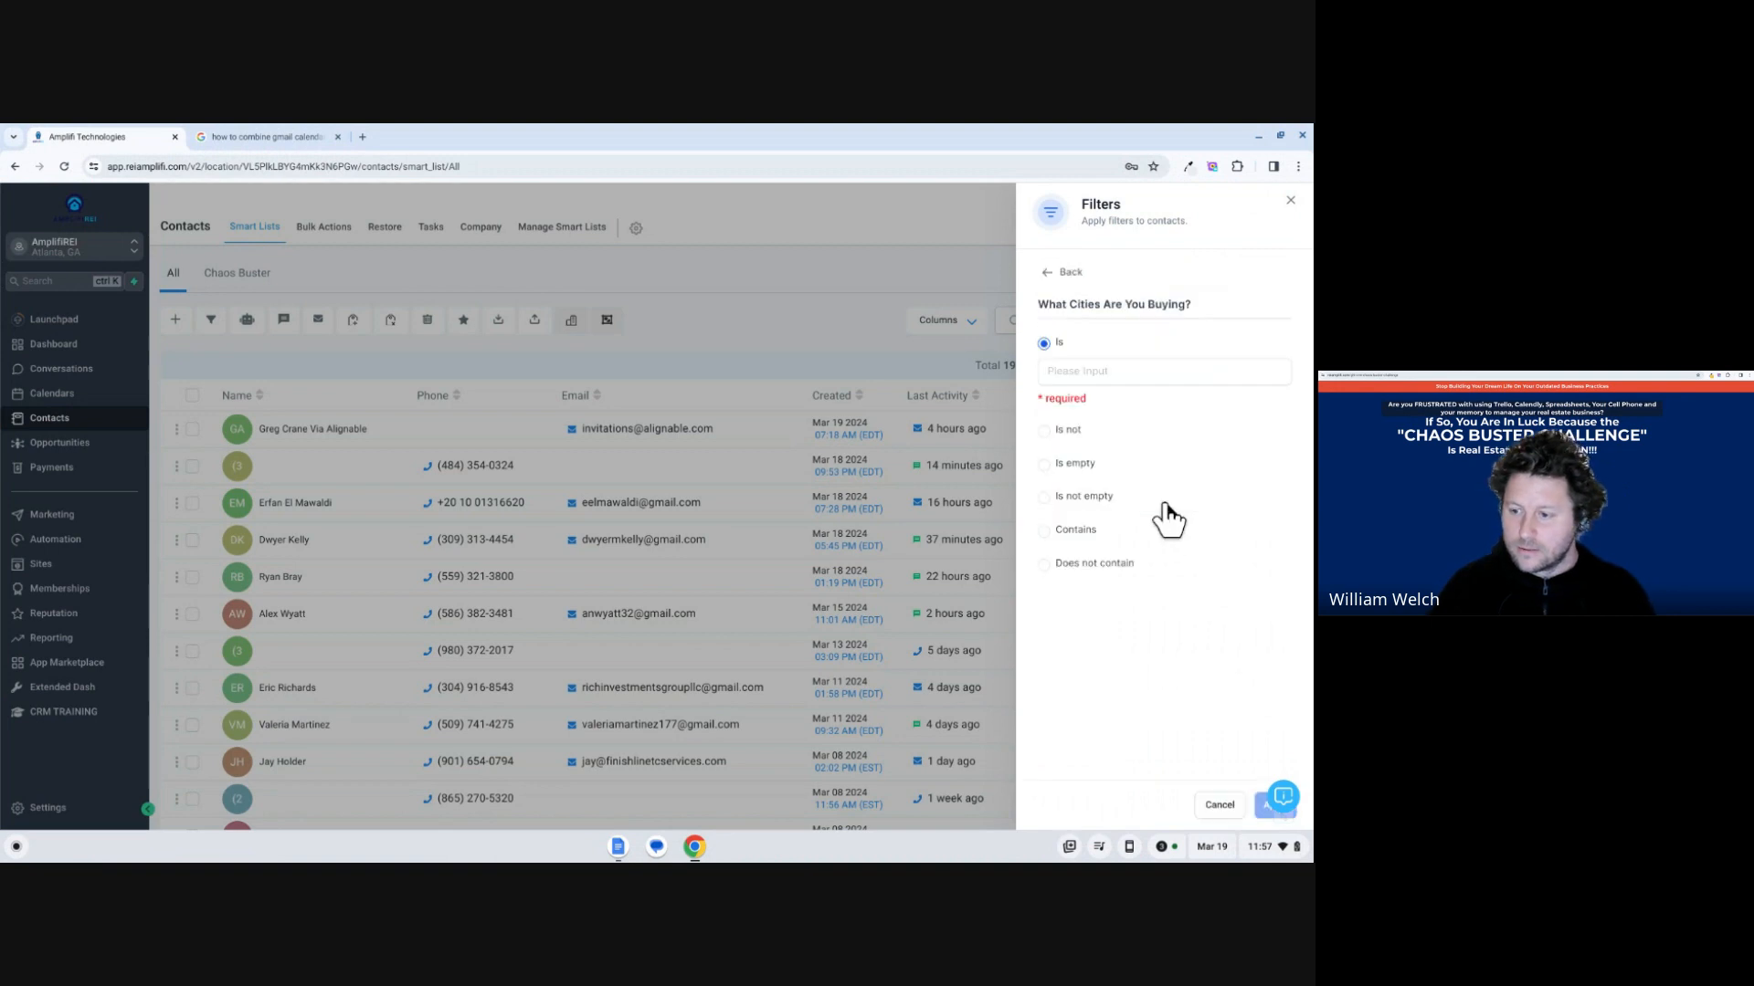
Filter the contacts to those whose What Cities Are You Buying? answer contains "exton" and close the filter settings.
{"action": "left_click", "coordinate": [1078, 531]}
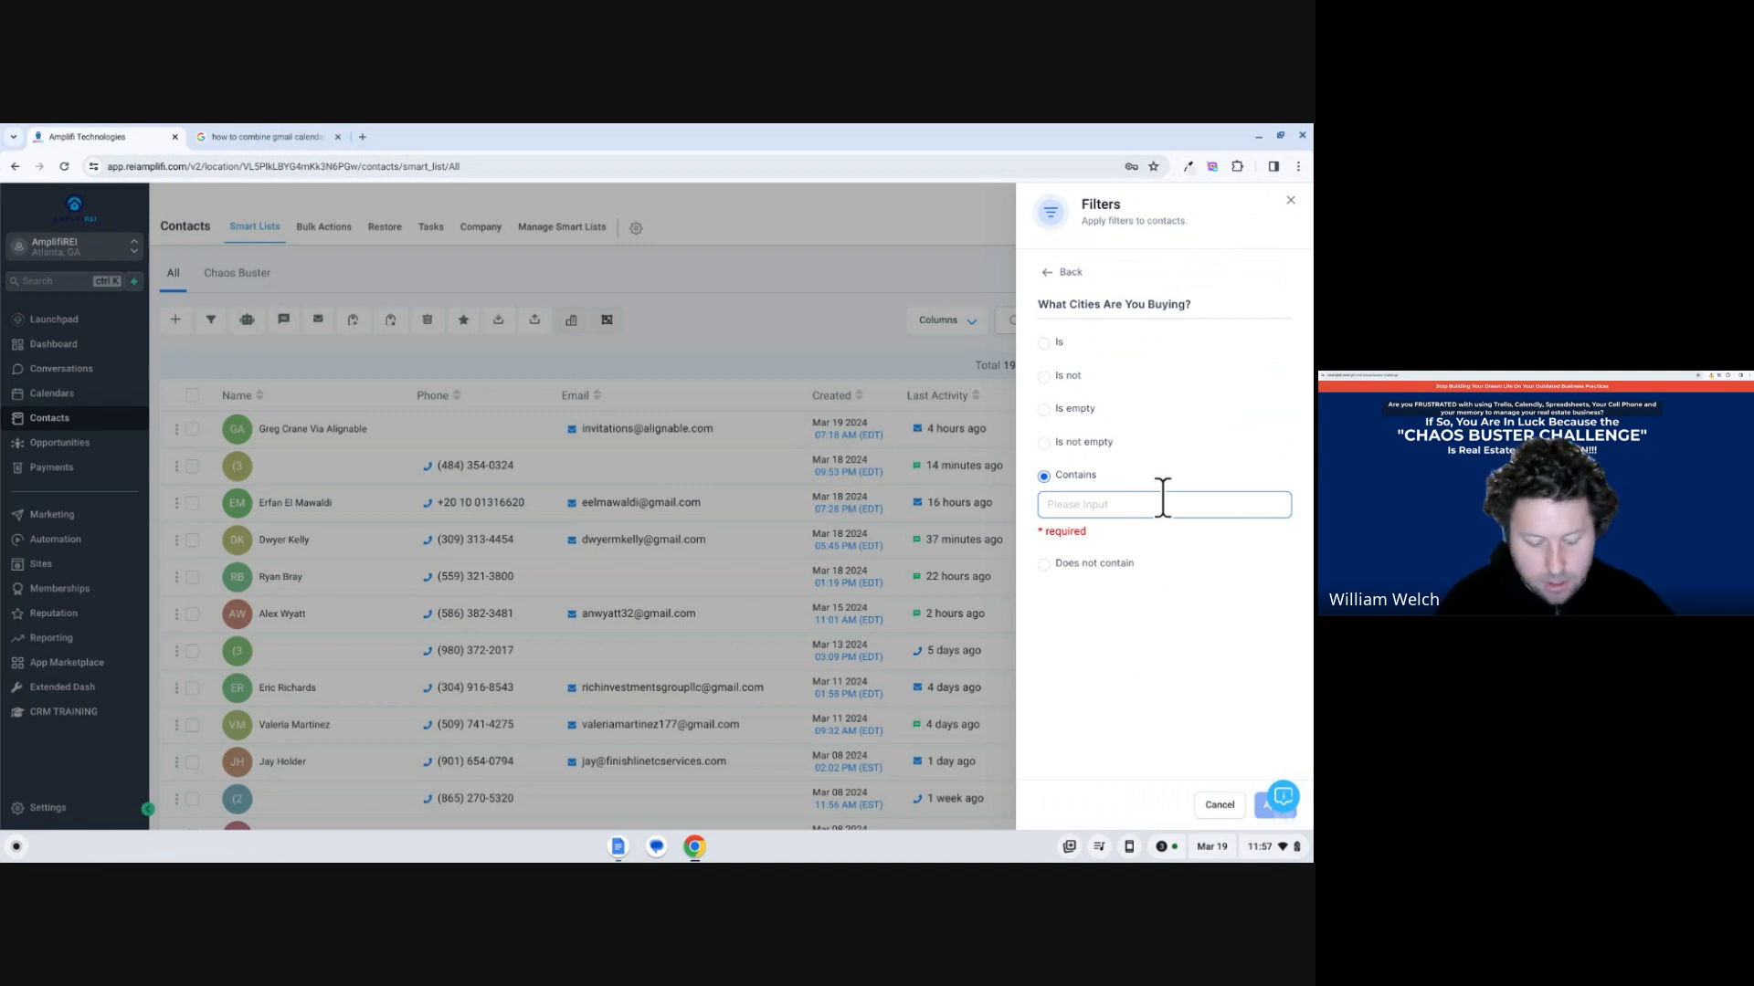
{"action": "type", "text": "exton"}
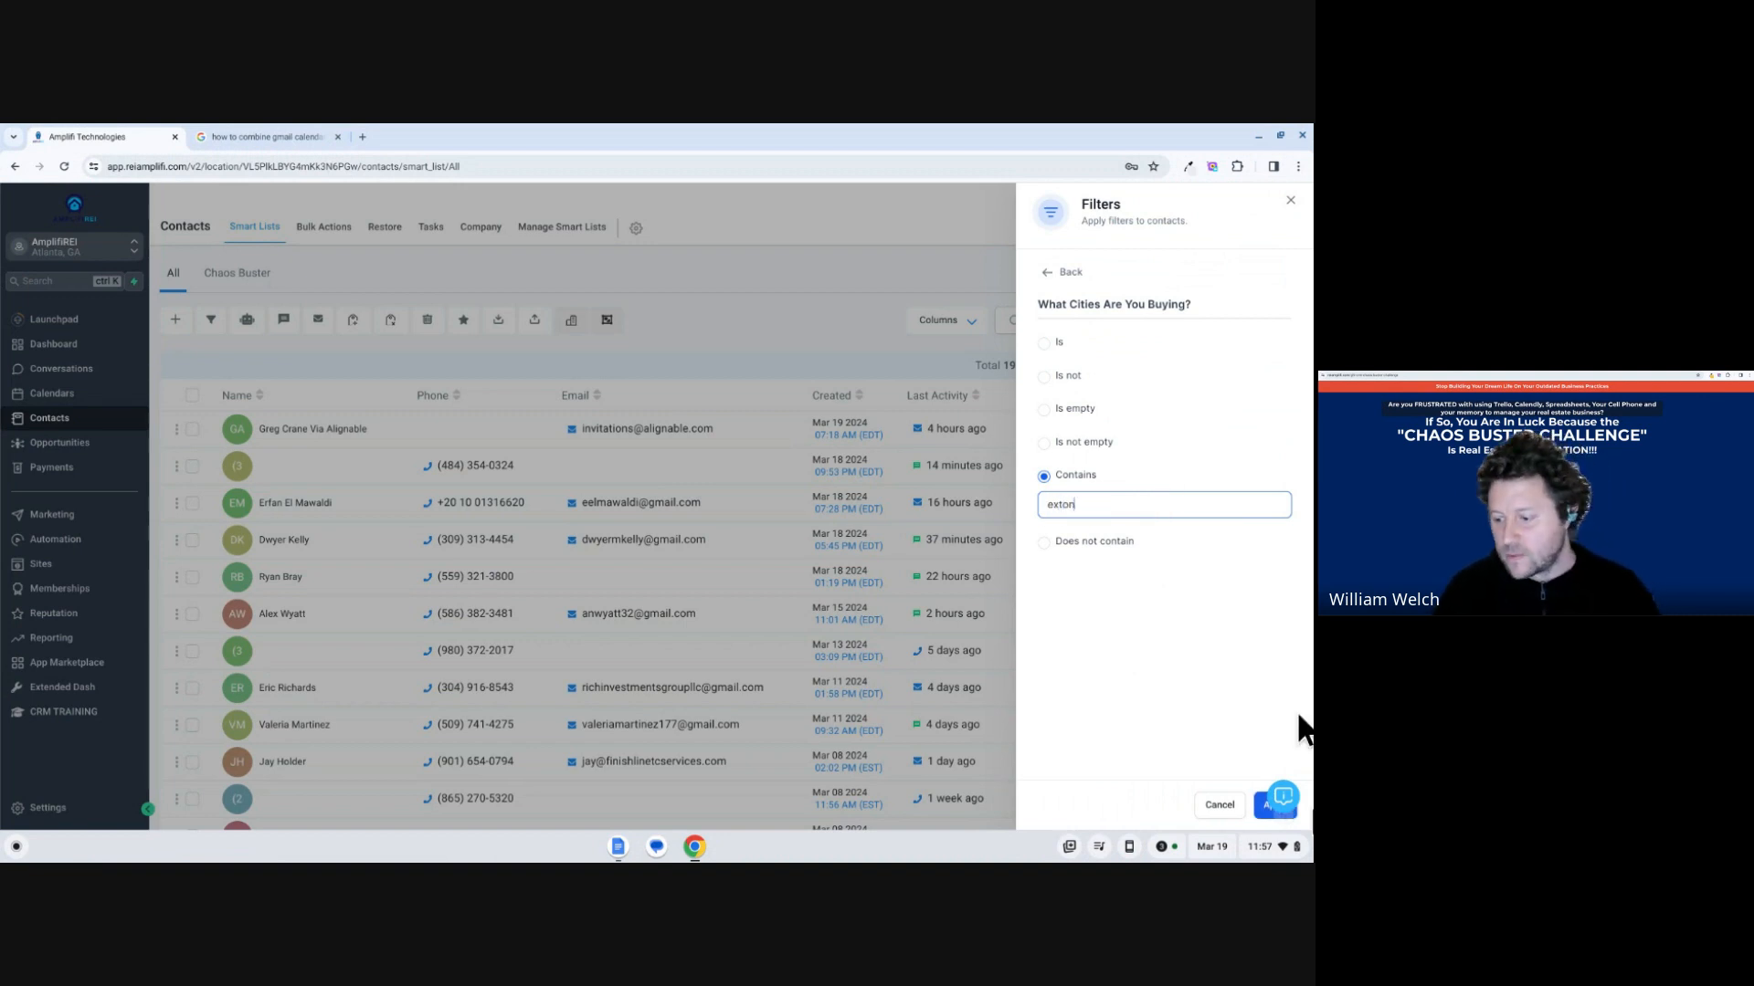
{"action": "left_click", "coordinate": [1260, 804]}
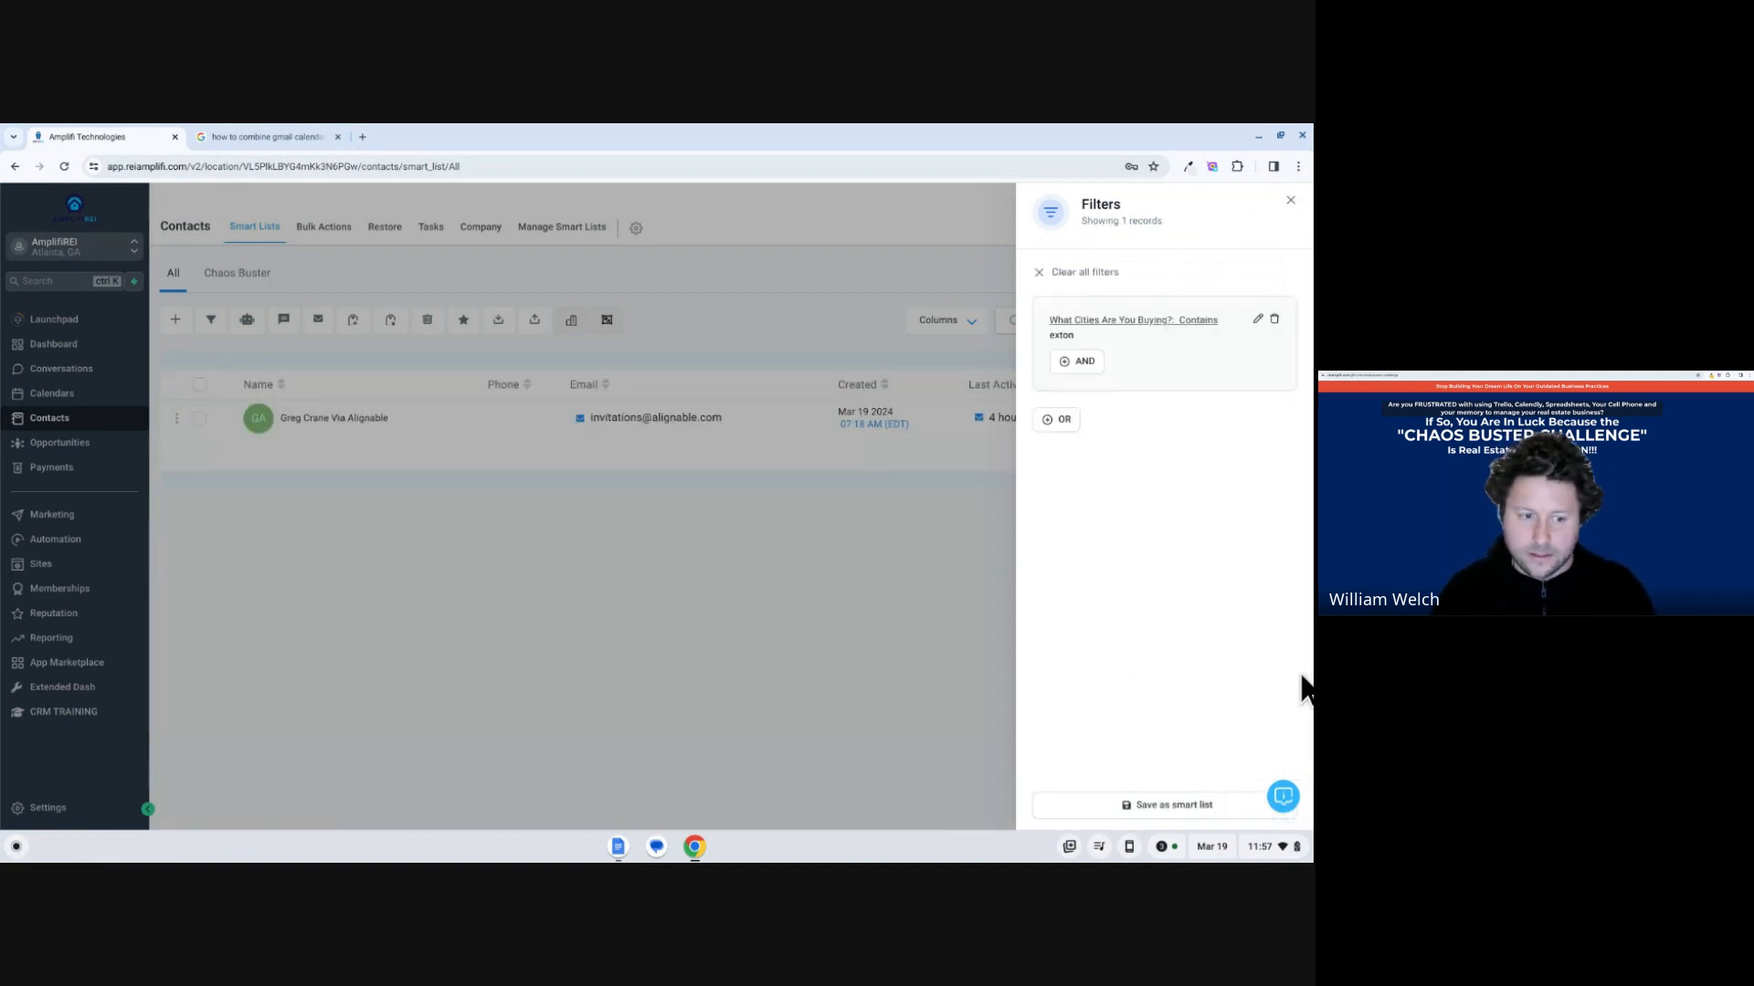
{"action": "left_click", "coordinate": [841, 481]}
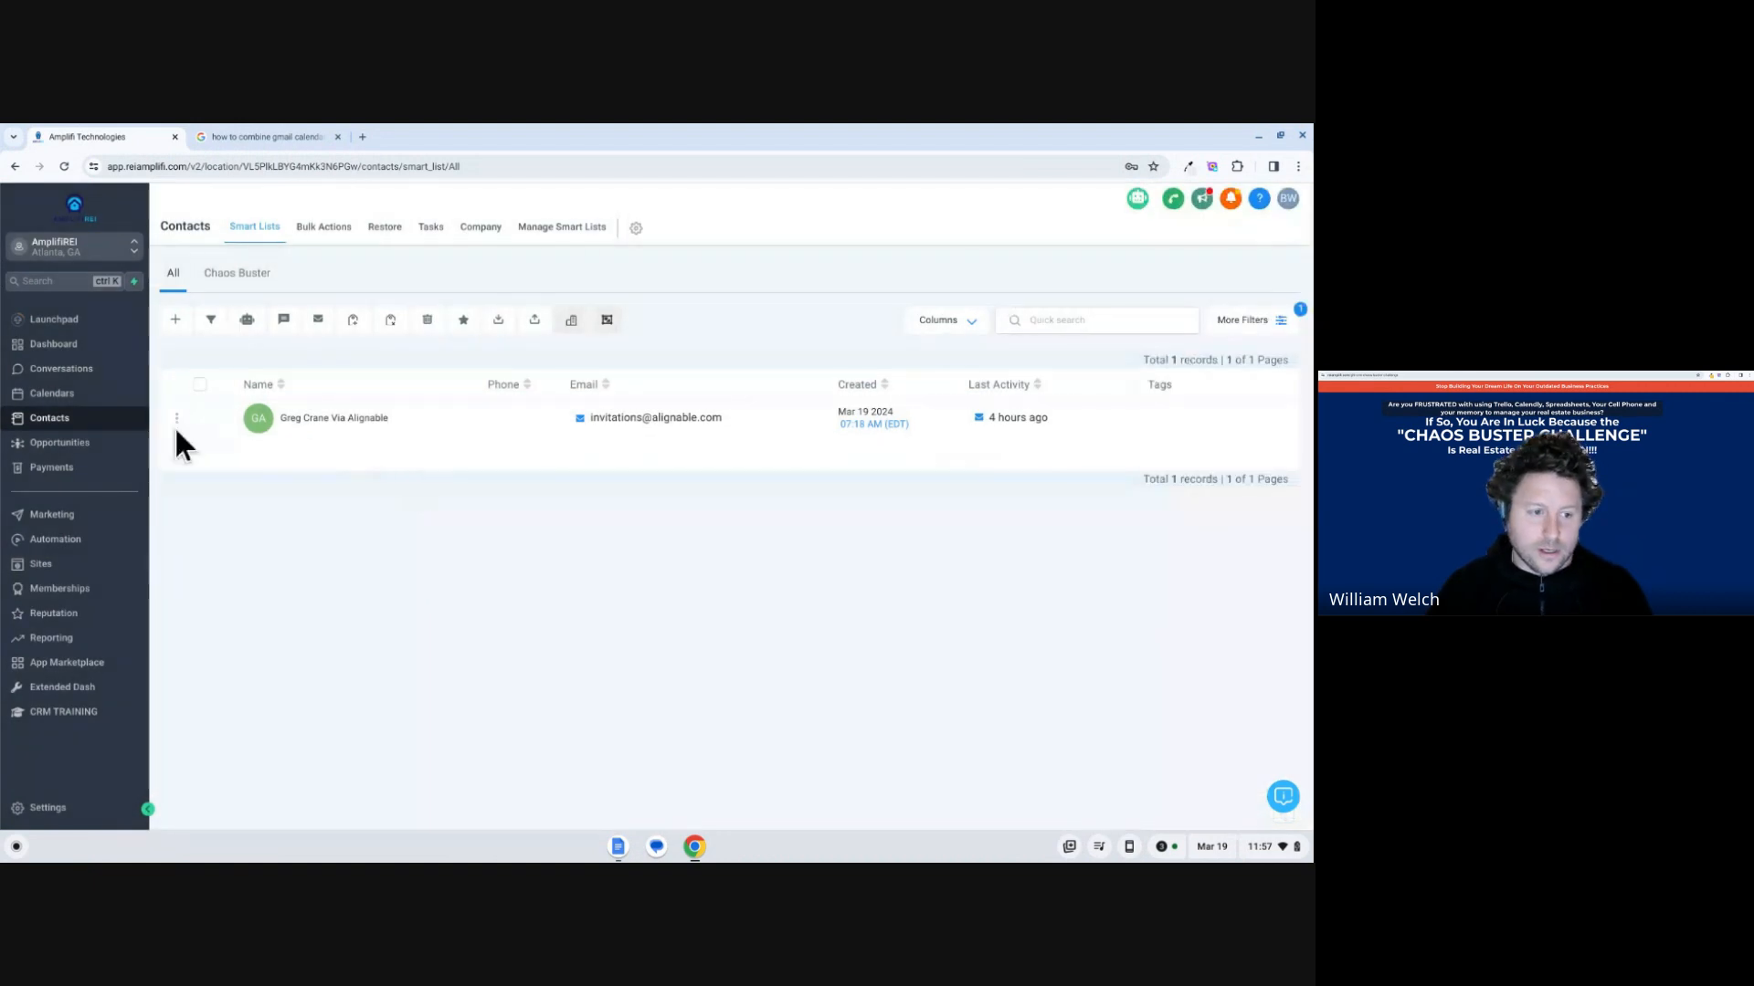
Open the filtered contact, check its What Cities Are You Buying? answer for exton, and return to the contacts list.
{"action": "left_click", "coordinate": [322, 422]}
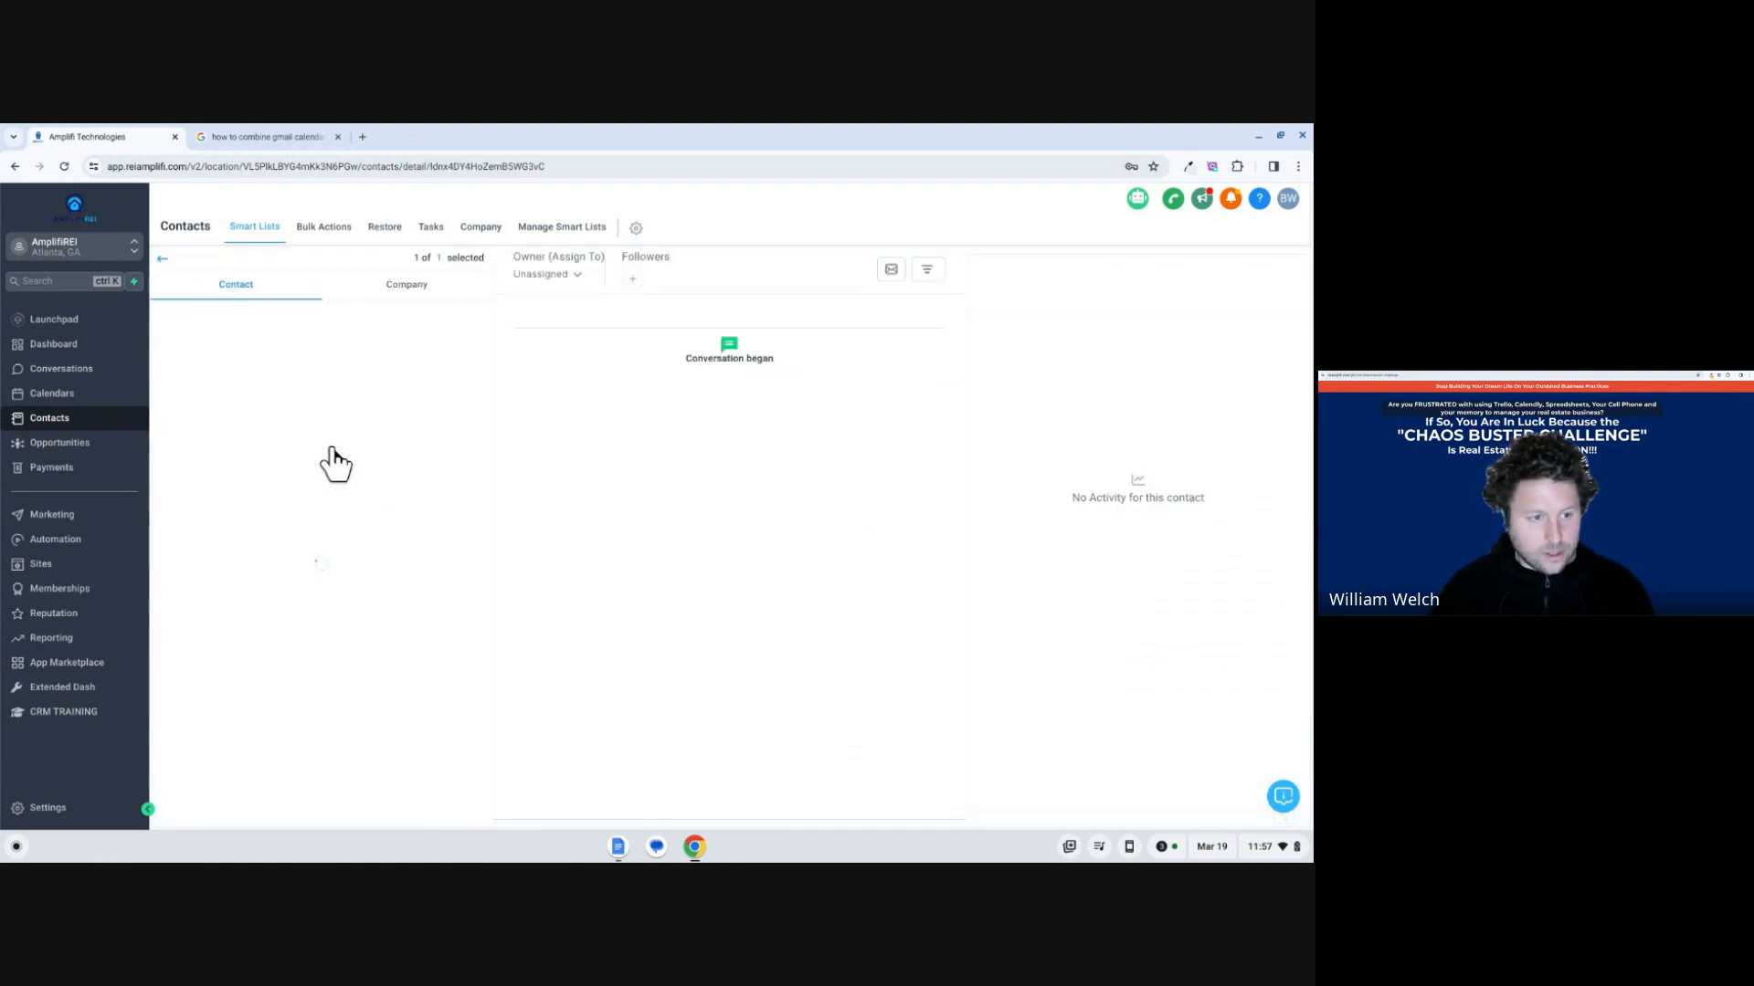
{"action": "scroll", "coordinate": [265, 495], "scroll_direction": "down", "scroll_amount": 20}
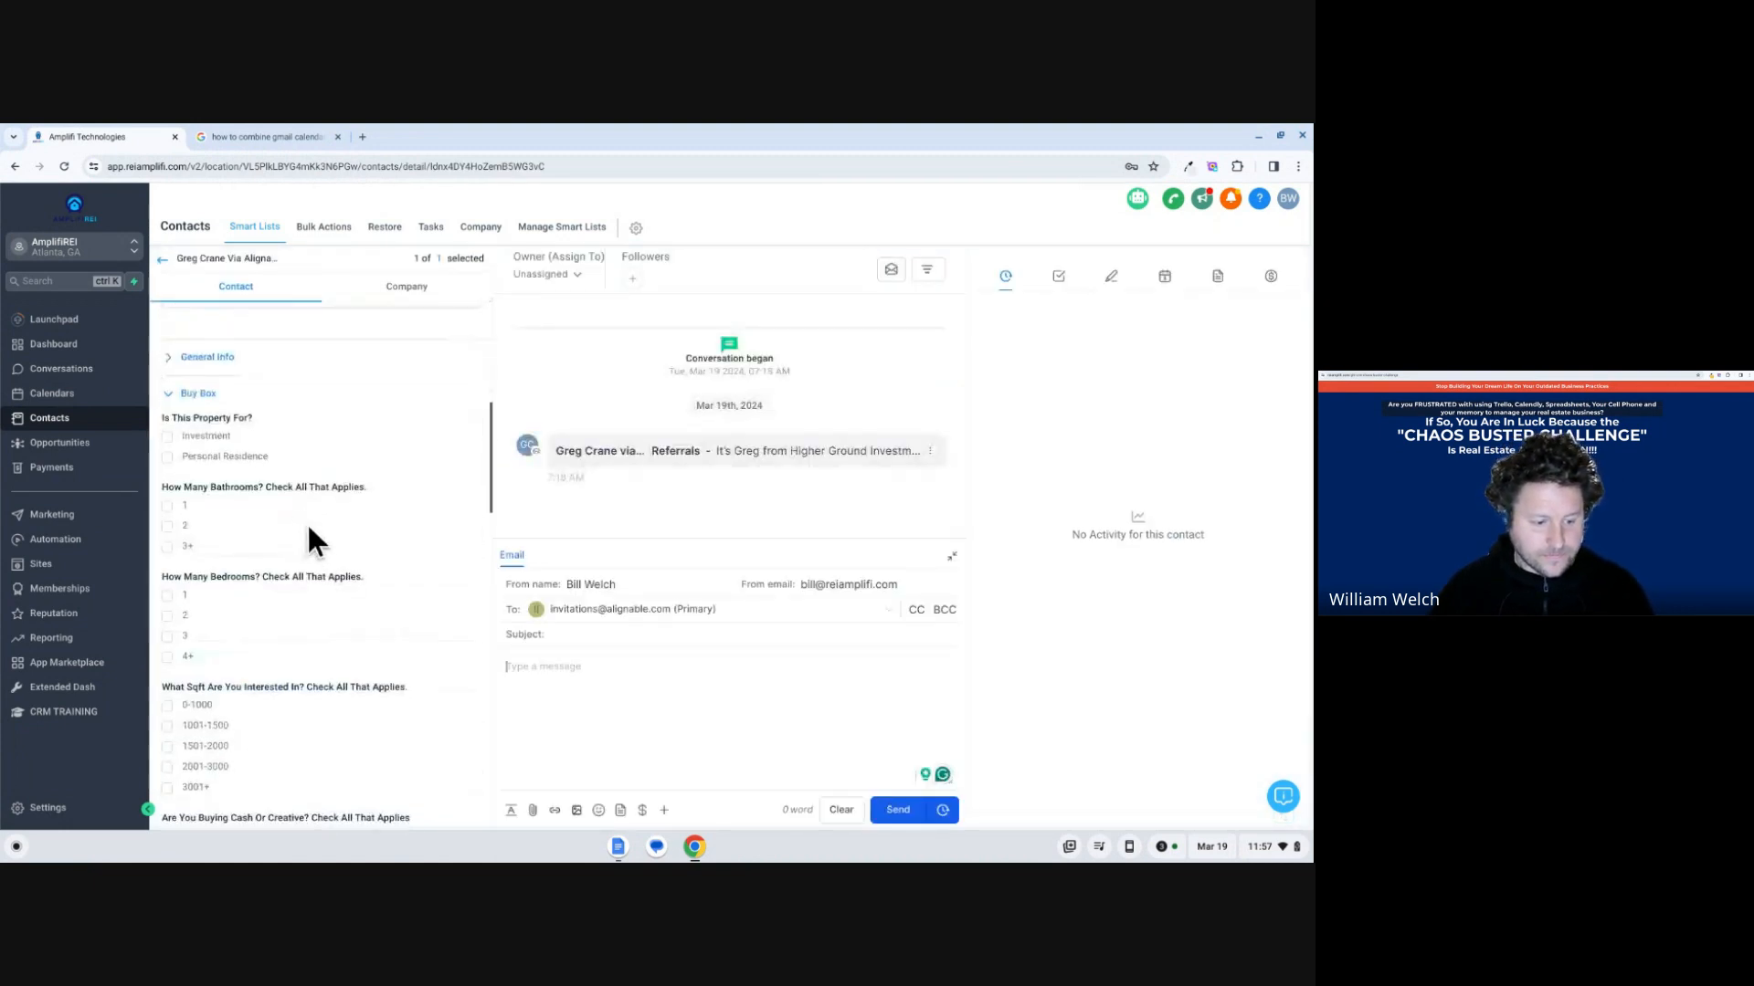
{"action": "scroll", "coordinate": [337, 522], "scroll_direction": "down", "scroll_amount": 10}
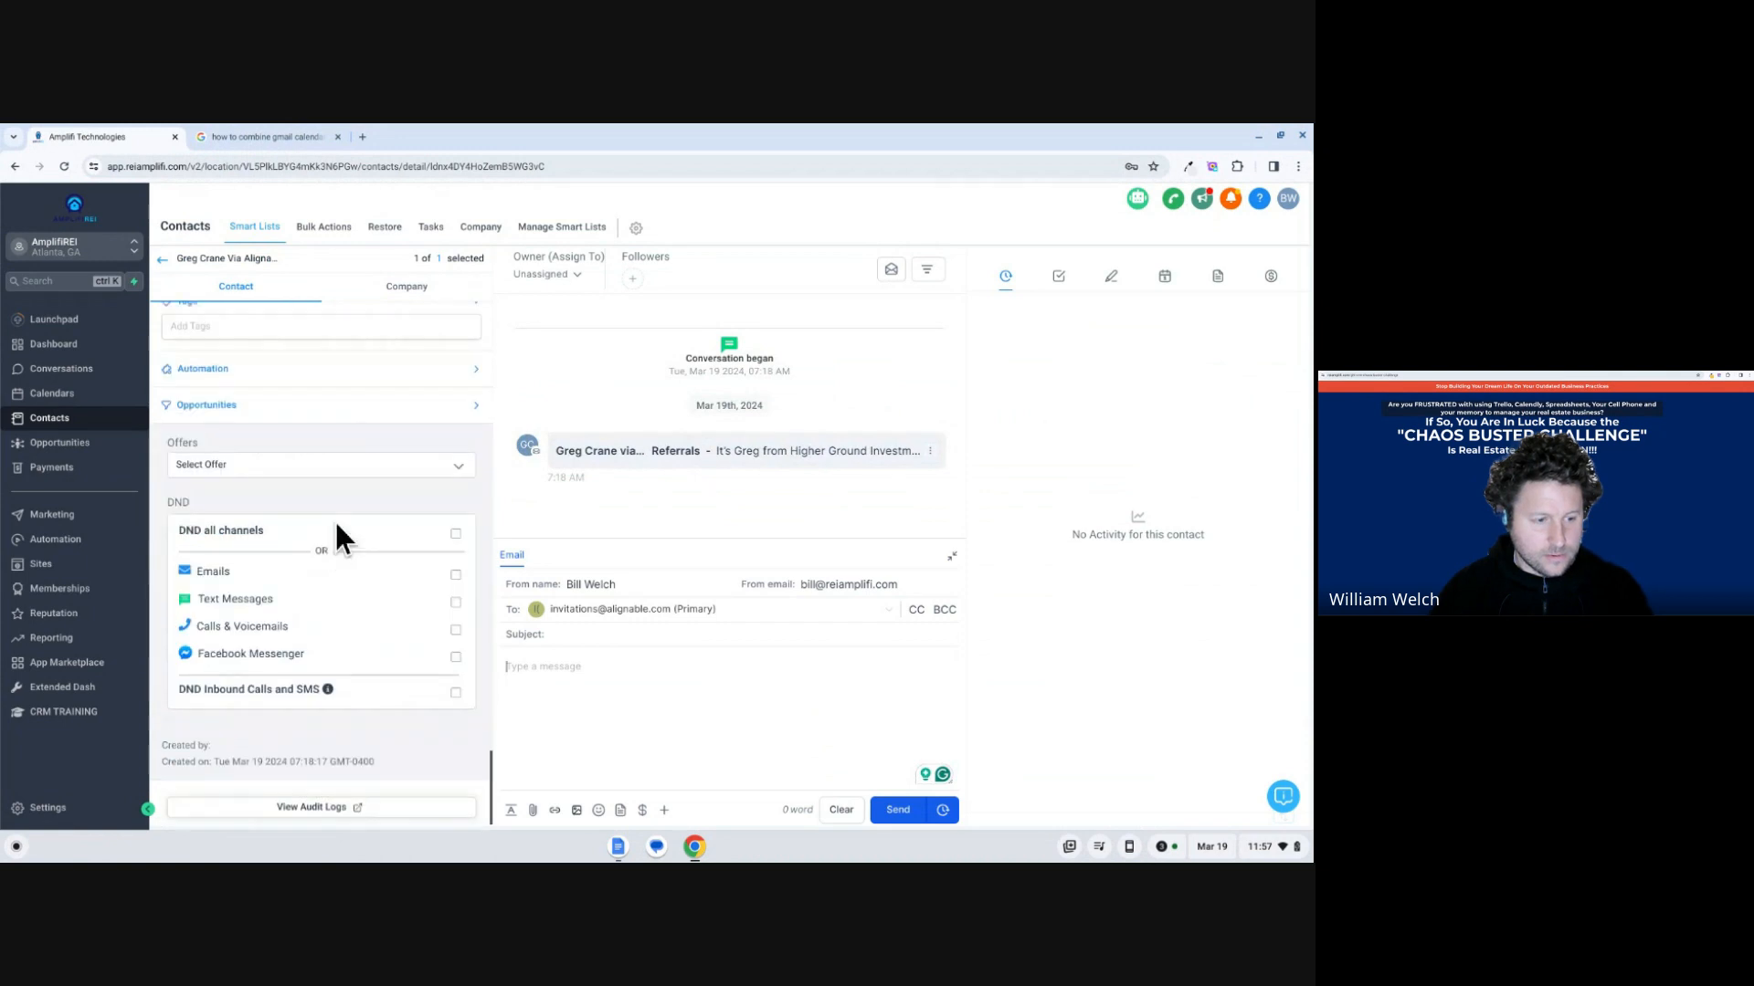
{"action": "scroll", "coordinate": [332, 519], "scroll_direction": "up", "scroll_amount": 5}
{"action": "scroll", "coordinate": [326, 519], "scroll_direction": "up", "scroll_amount": 1}
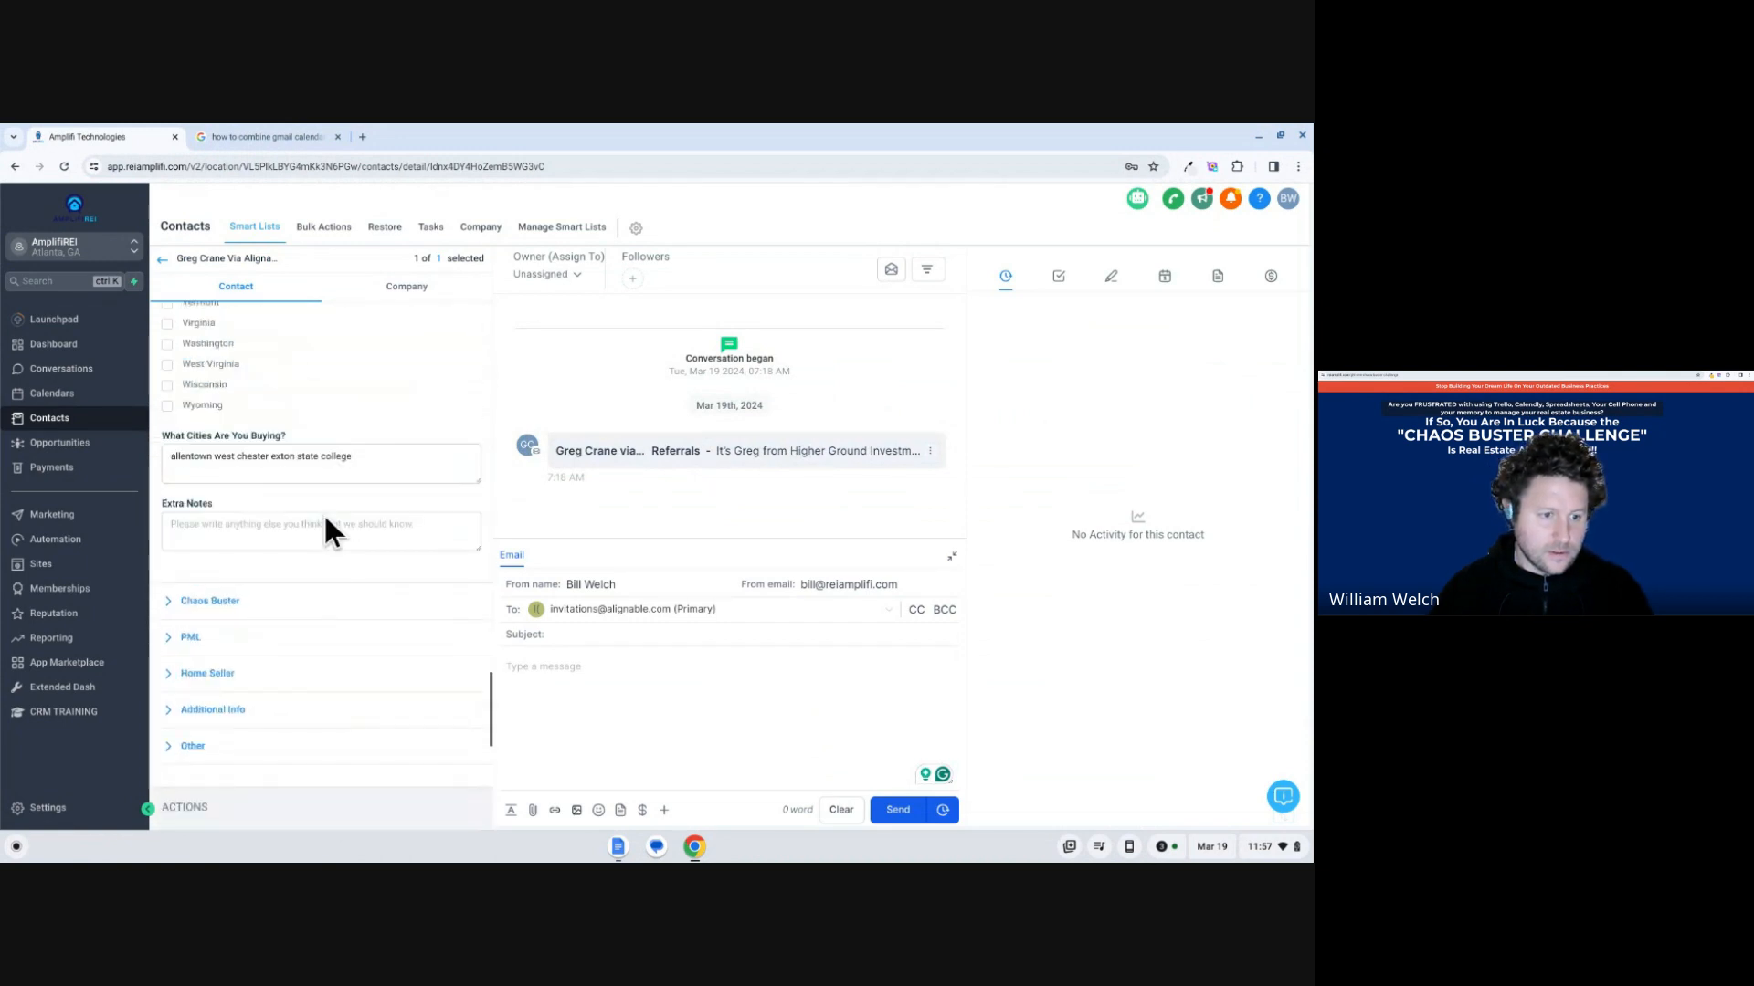
{"action": "left_click", "coordinate": [254, 470]}
{"action": "double_click", "coordinate": [282, 472]}
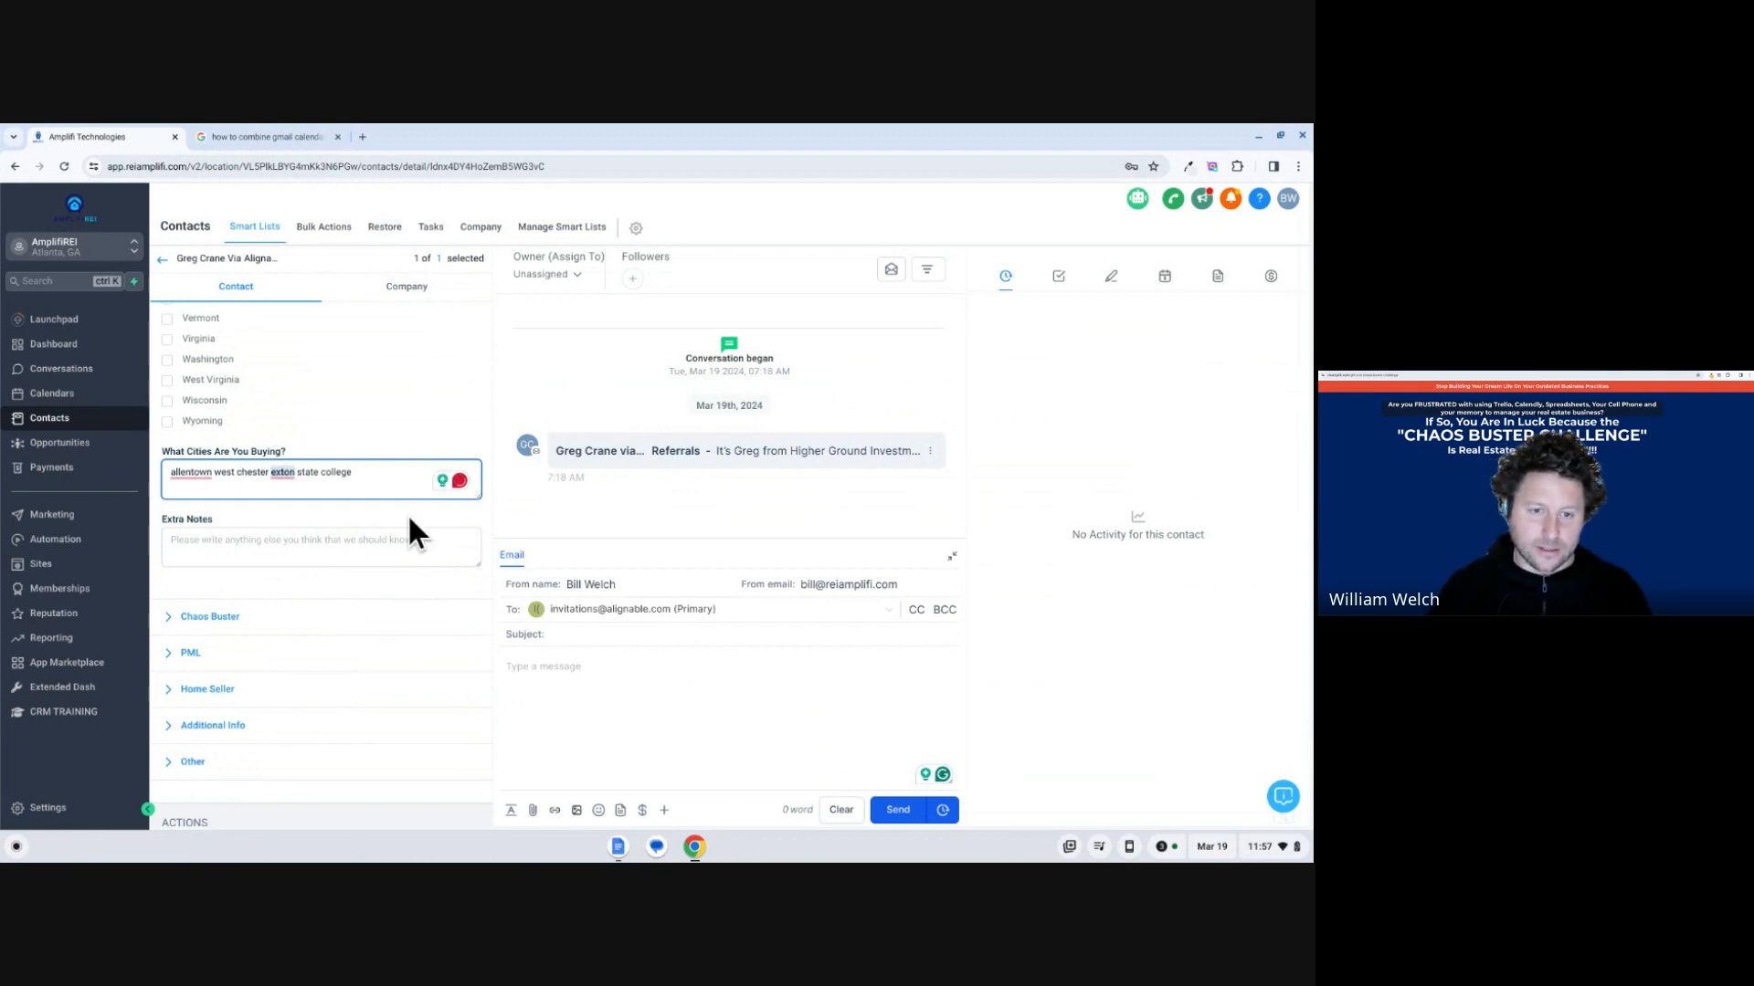
{"action": "scroll", "coordinate": [407, 513], "scroll_direction": "up", "scroll_amount": 1}
{"action": "scroll", "coordinate": [418, 517], "scroll_direction": "up", "scroll_amount": 3}
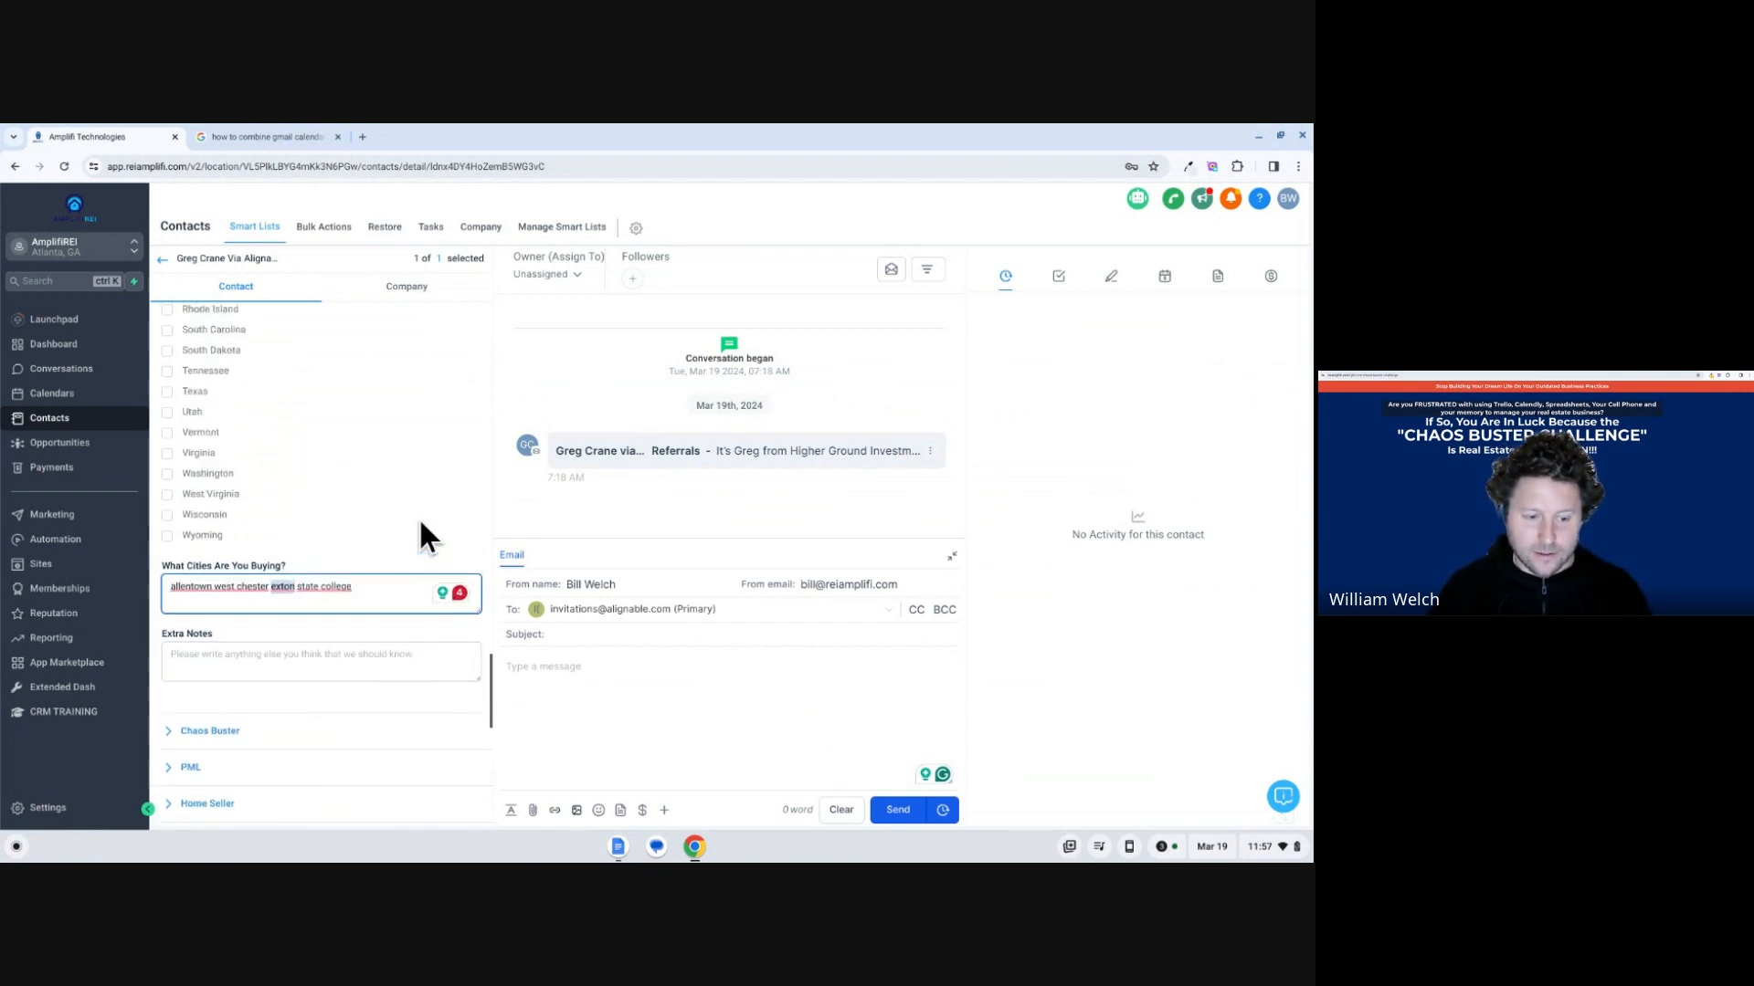
{"action": "left_click", "coordinate": [166, 257]}
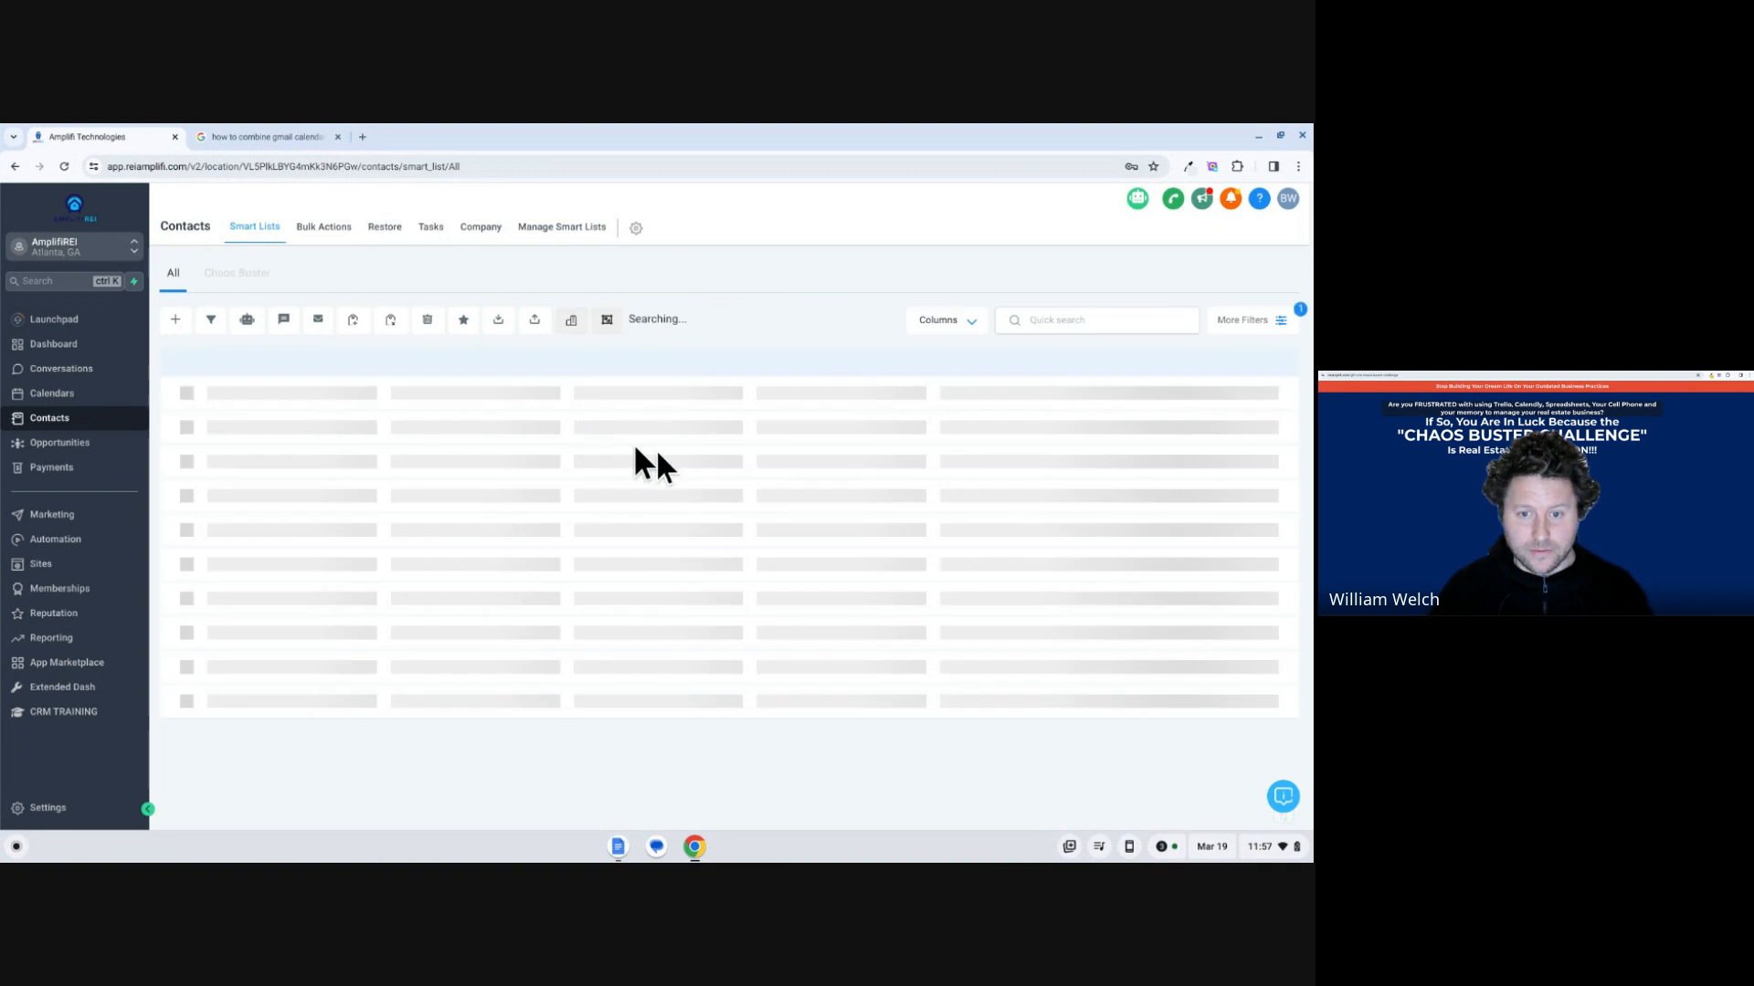